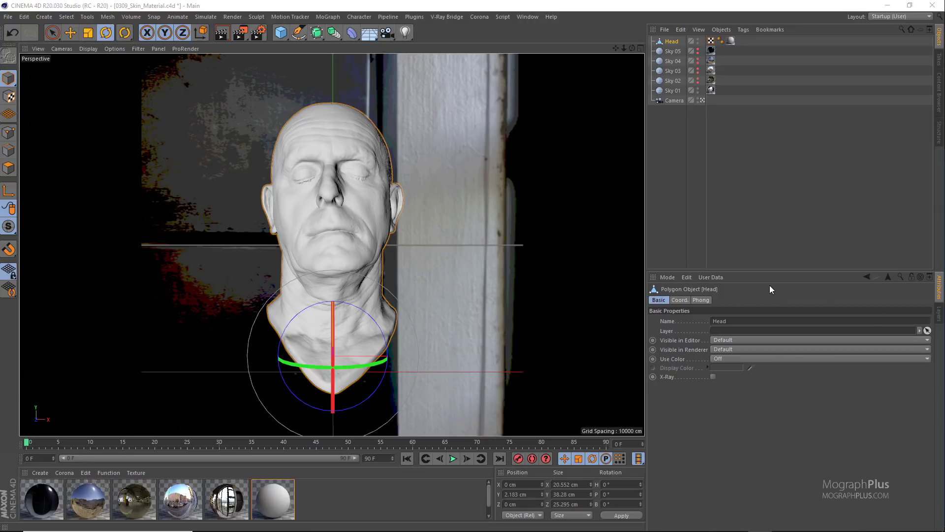
pyautogui.click(64, 473)
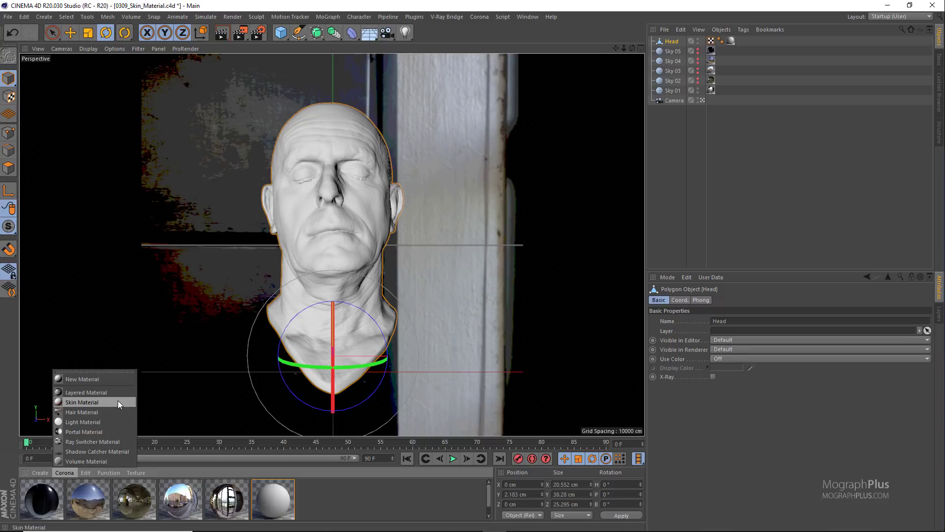
pyautogui.click(341, 180)
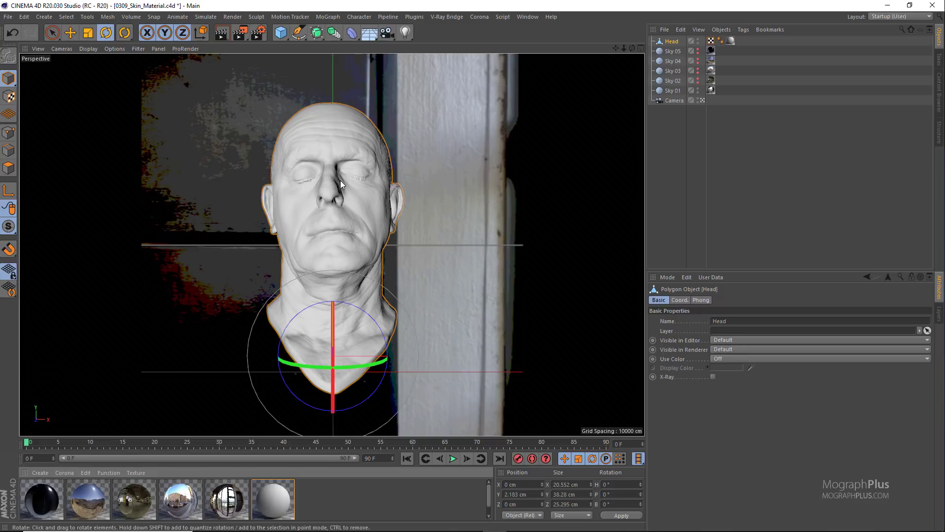
# - Examine the head model up close and from the side outside the scene camera, and return to the camera view
pyautogui.click(703, 100)
pyautogui.scroll(5, 389, 167)
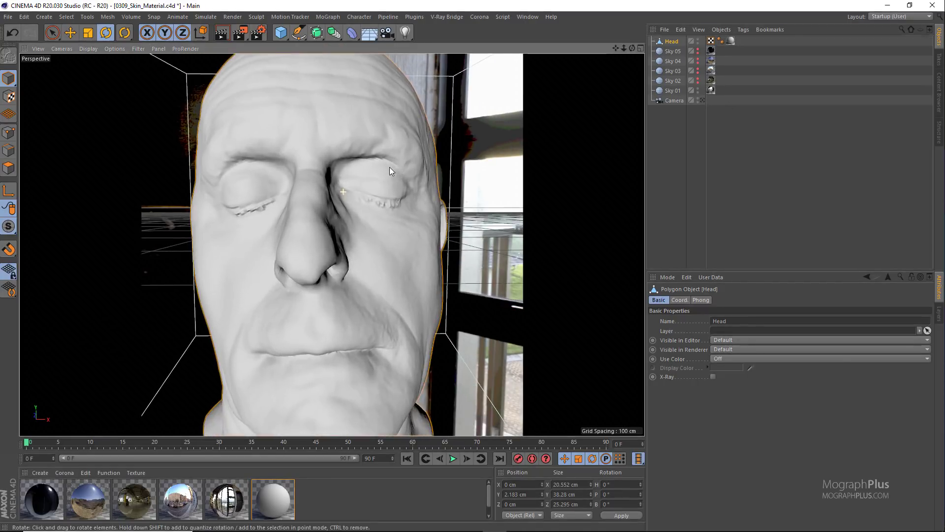
pyautogui.keyDown('alt'); pyautogui.moveTo(389, 167); pyautogui.dragTo(364, 199); pyautogui.keyUp('alt')
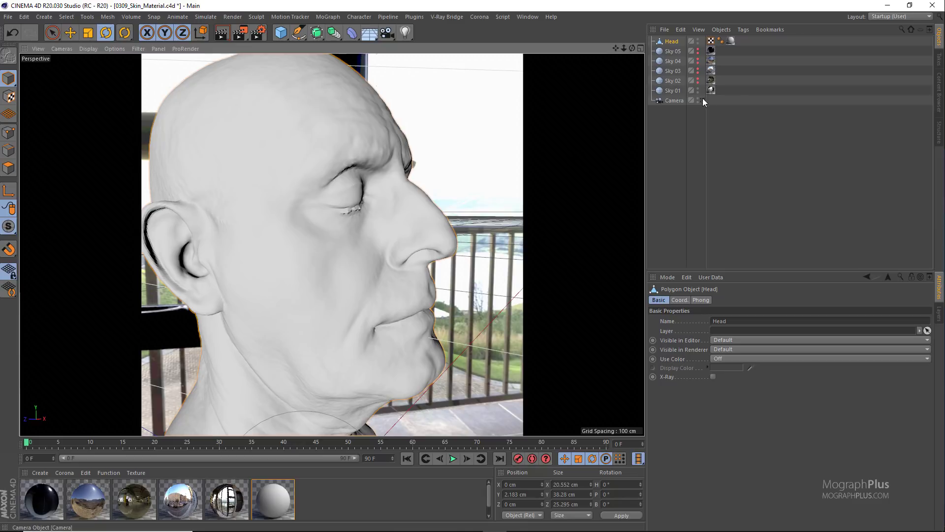
pyautogui.click(703, 100)
# - Preview the head against the Sky 02, Sky 03 and Sky 04 environments one at a time, and re-enable only Sky 01
pyautogui.click(672, 91)
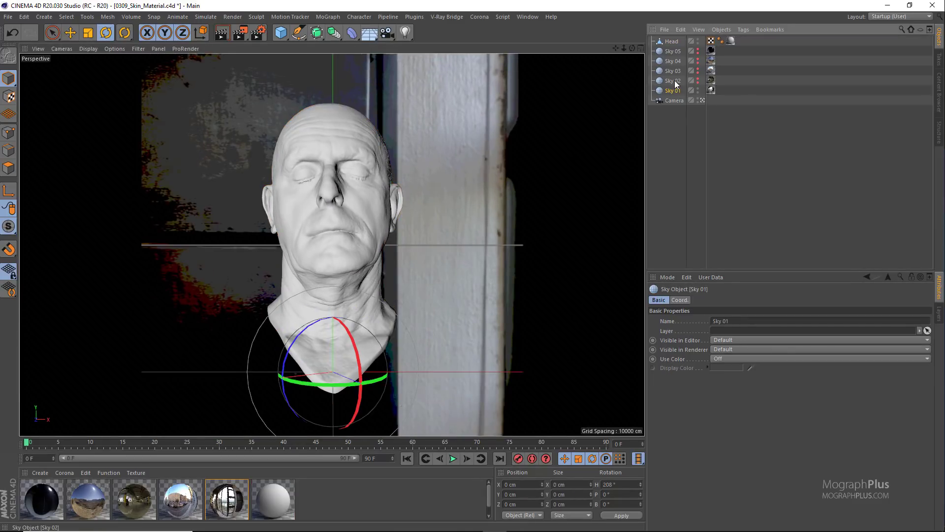
pyautogui.click(675, 80)
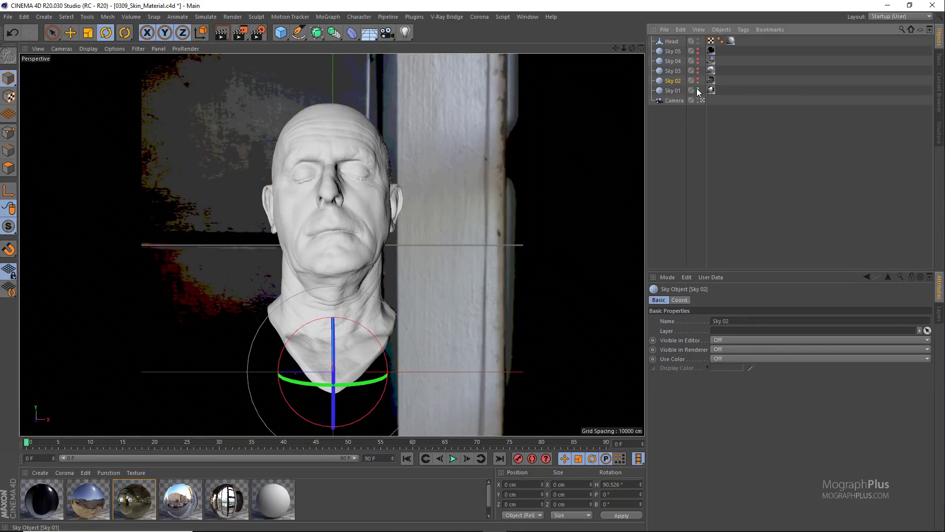
pyautogui.click(698, 89)
pyautogui.click(697, 82)
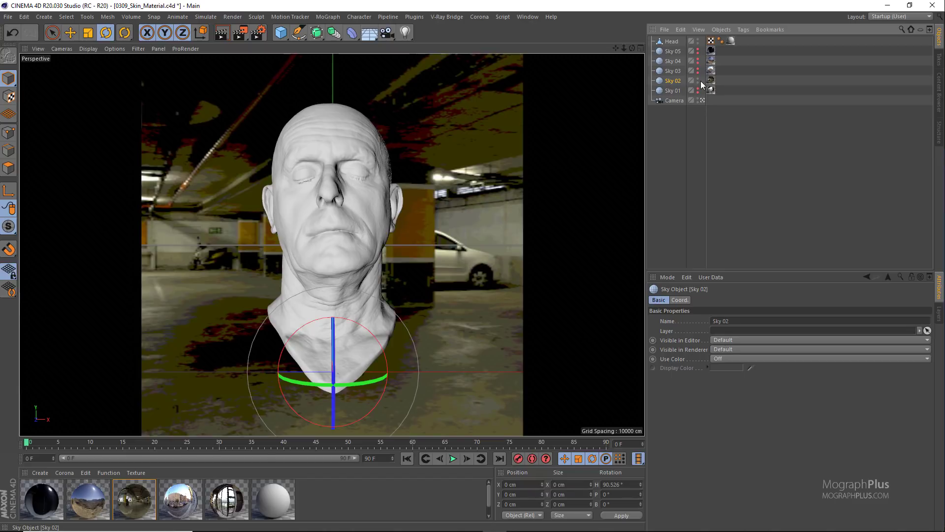
pyautogui.click(698, 80)
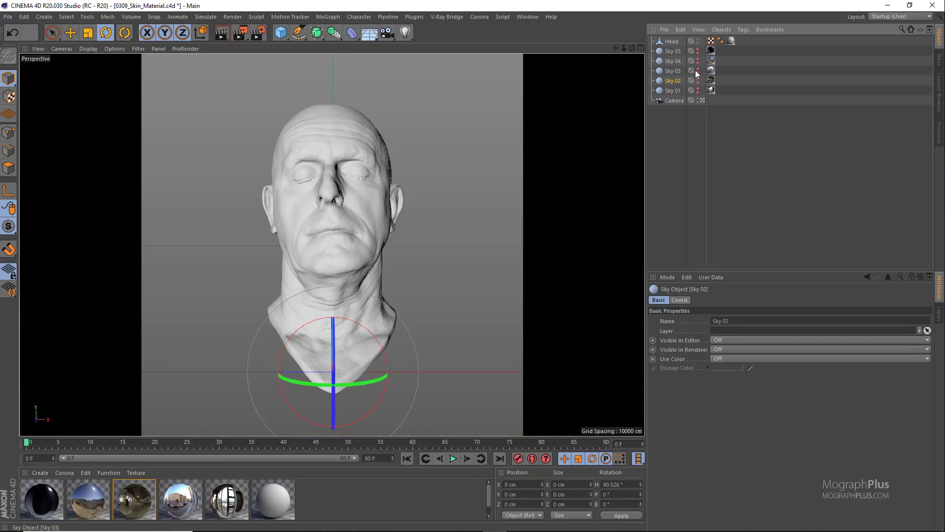
pyautogui.click(698, 69)
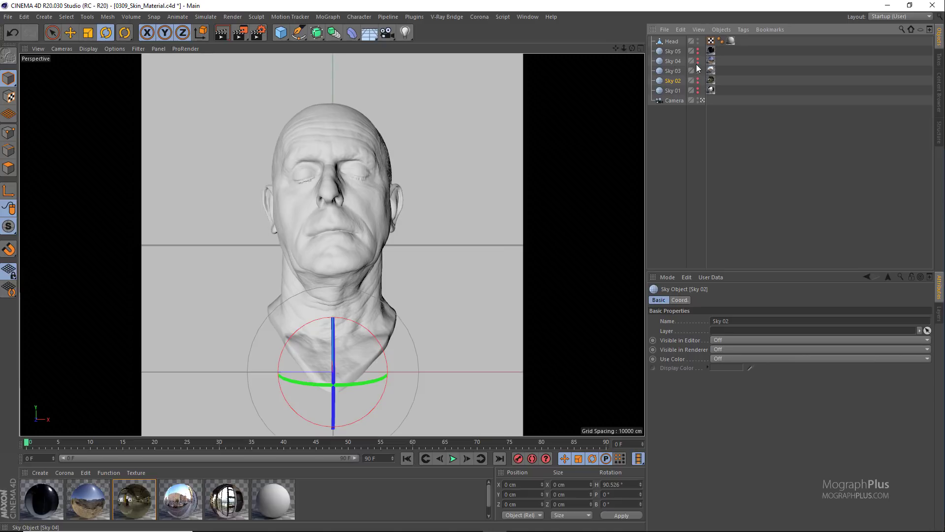
pyautogui.keyDown('alt'); pyautogui.click(697, 68); pyautogui.keyUp('alt')
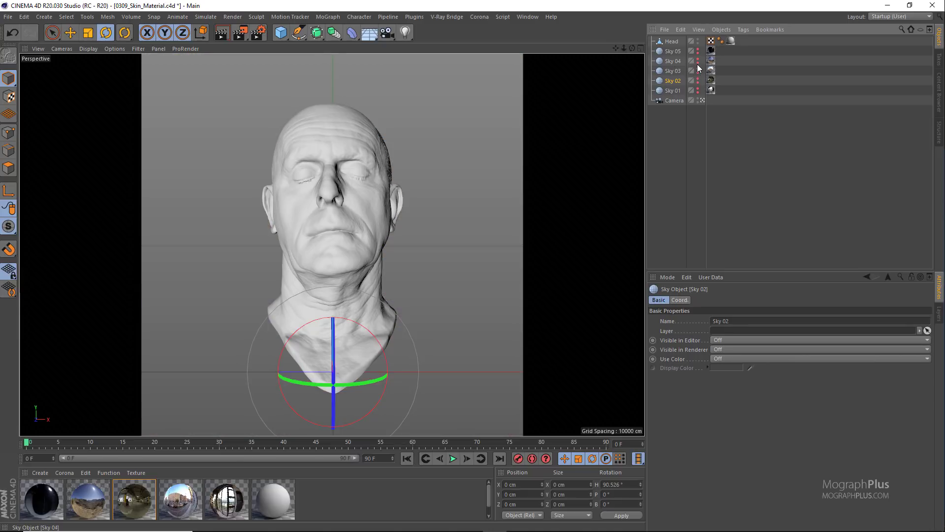
pyautogui.click(697, 61)
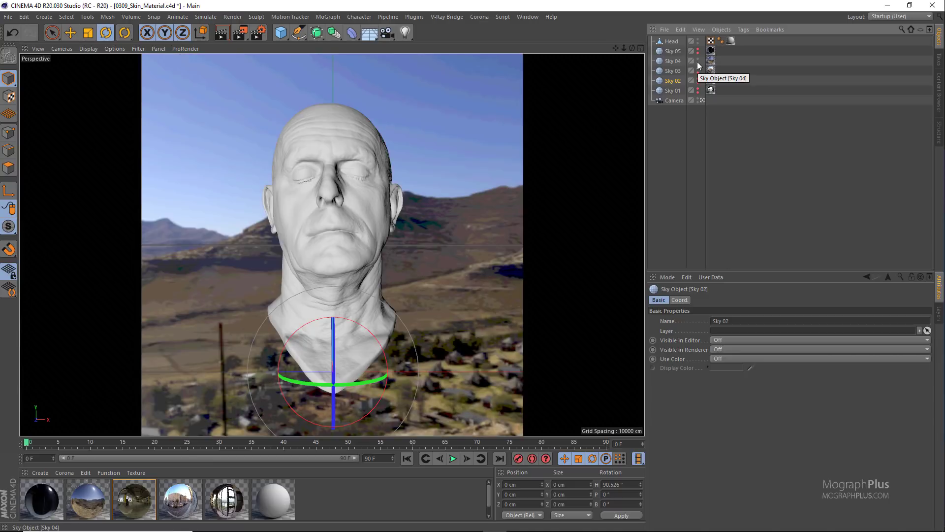
pyautogui.keyDown('alt'); pyautogui.click(697, 61); pyautogui.keyUp('alt')
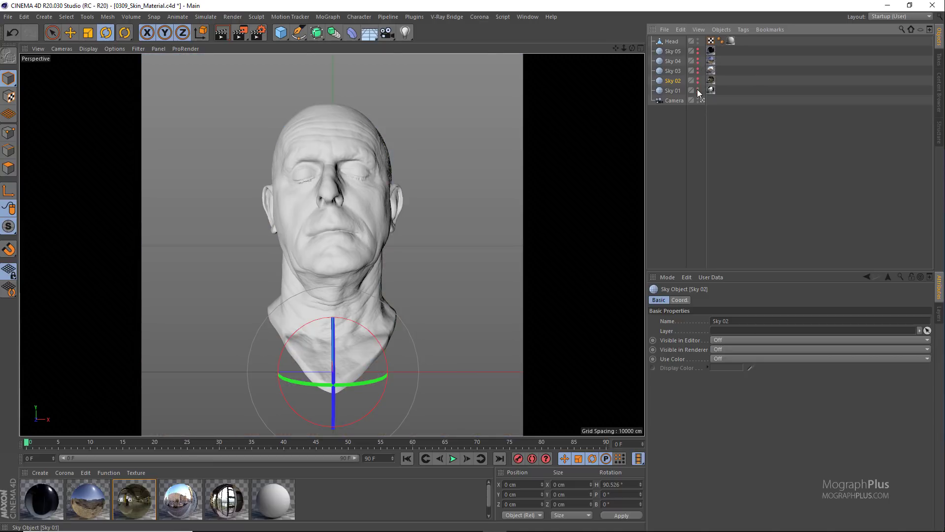
pyautogui.click(697, 90)
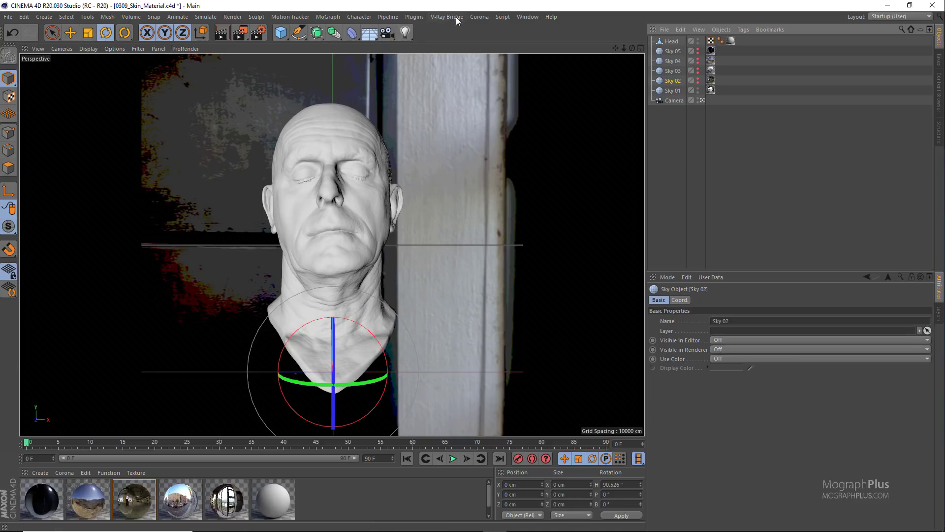
# - Create a new Corona Skin Material in the Node material editor
pyautogui.click(479, 17)
pyautogui.click(525, 113)
pyautogui.moveTo(424, 143); pyautogui.dragTo(439, 62, button='middle')
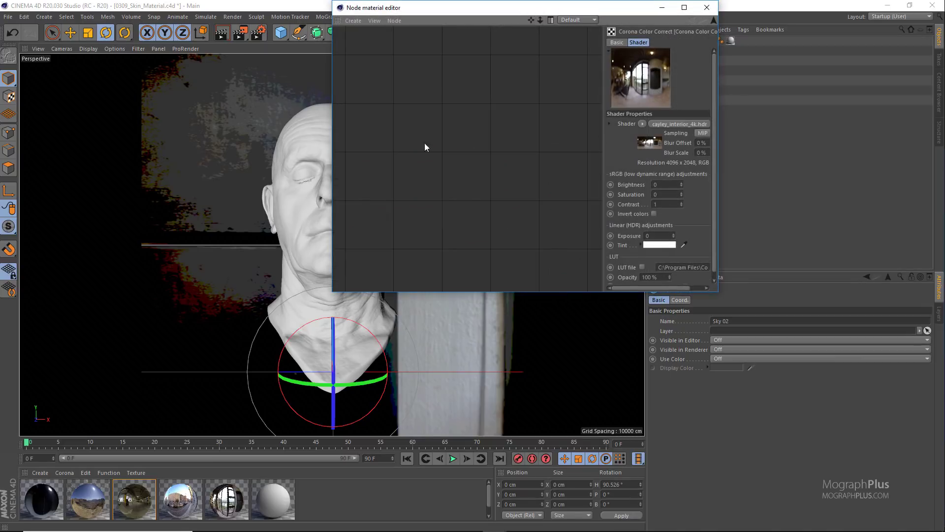
pyautogui.rightClick(441, 194)
pyautogui.moveTo(500, 226)
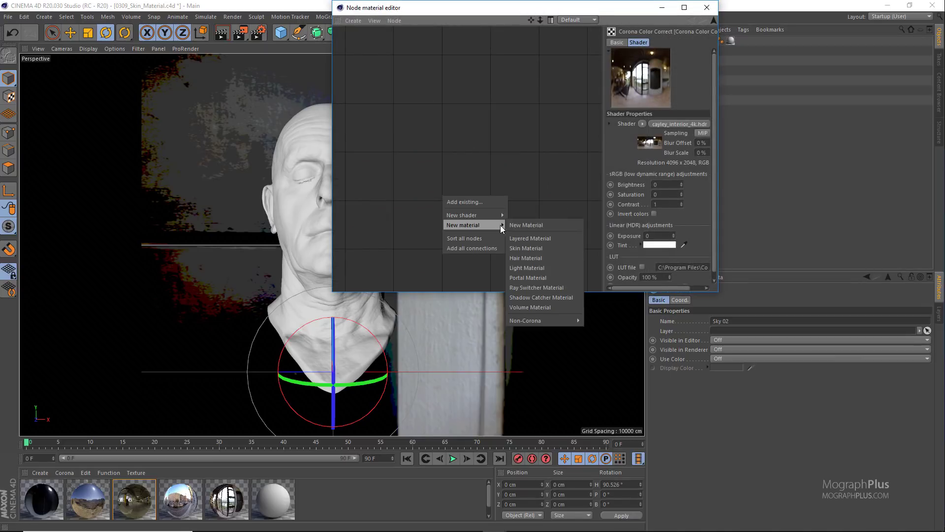
pyautogui.click(542, 245)
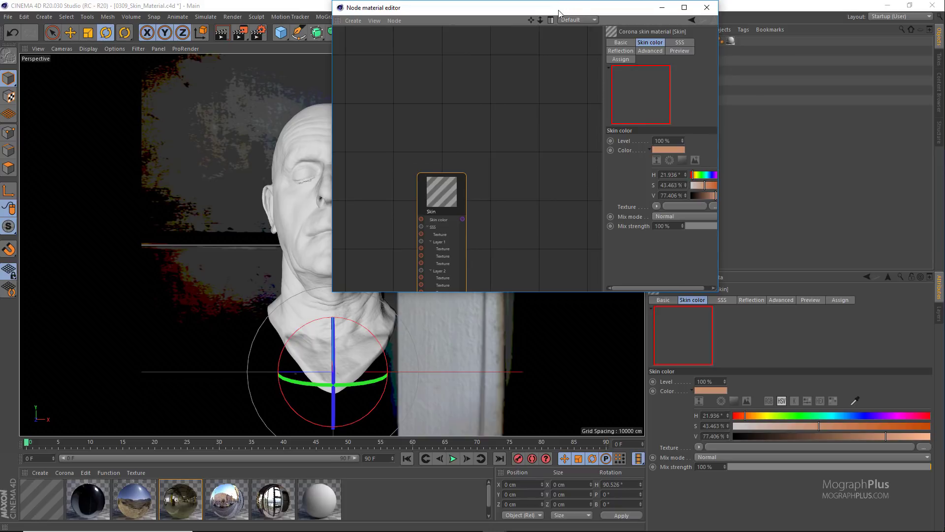
# - Replace the material assigned to the Head object with the new Skin material
pyautogui.moveTo(559, 9); pyautogui.dragTo(274, 58)
pyautogui.moveTo(179, 225); pyautogui.dragTo(220, 145)
pyautogui.moveTo(361, 142); pyautogui.dragTo(733, 40)
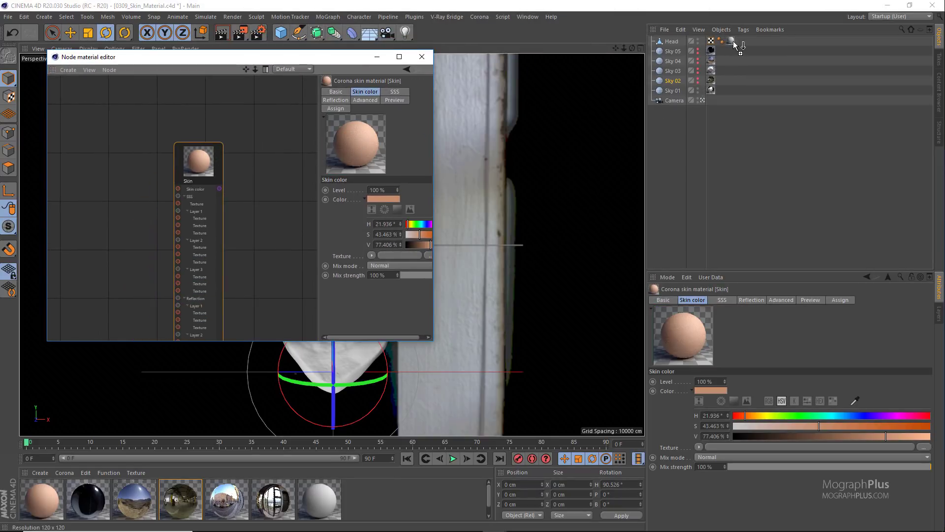
# - Start Corona interactive rendering and place the render window beside the node editor
pyautogui.click(480, 17)
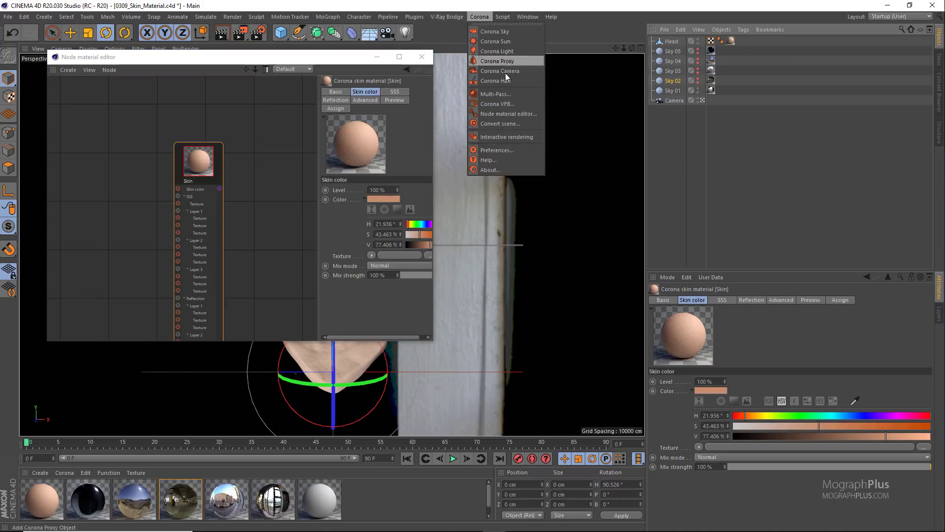
pyautogui.click(521, 134)
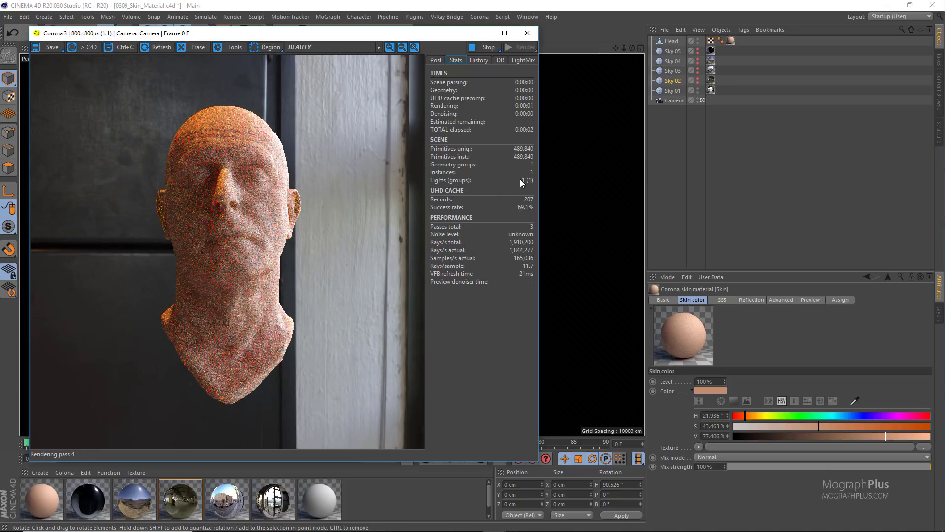
pyautogui.moveTo(309, 37); pyautogui.dragTo(762, 32)
# - Reposition and enlarge the Node material editor so the whole Skin node and its full settings fit beside the render
pyautogui.click(146, 62)
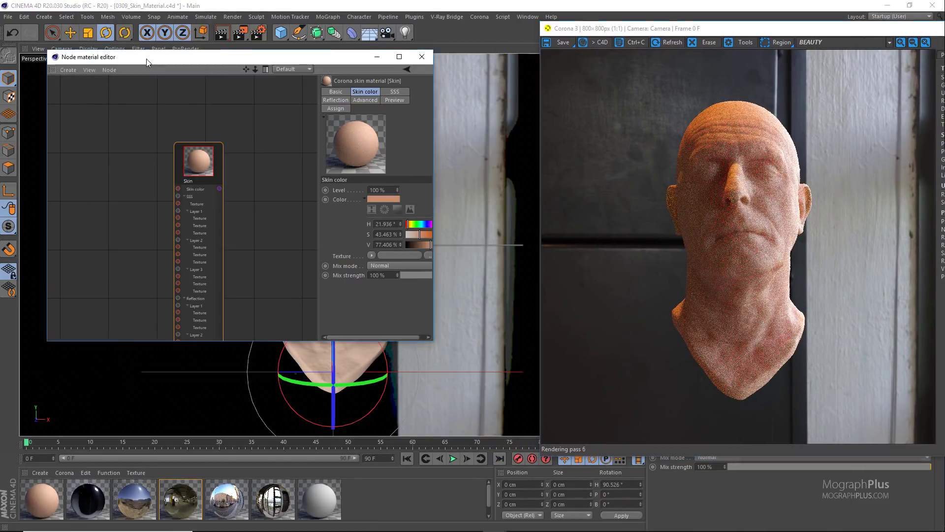
pyautogui.moveTo(147, 61); pyautogui.dragTo(102, 32)
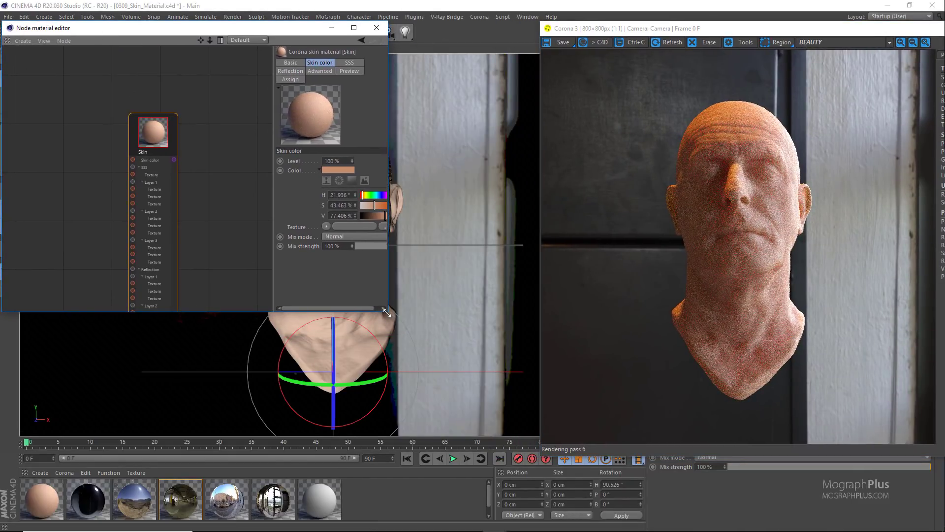
pyautogui.moveTo(387, 313); pyautogui.dragTo(529, 488)
pyautogui.moveTo(372, 327); pyautogui.dragTo(306, 296)
pyautogui.moveTo(153, 142); pyautogui.dragTo(207, 158)
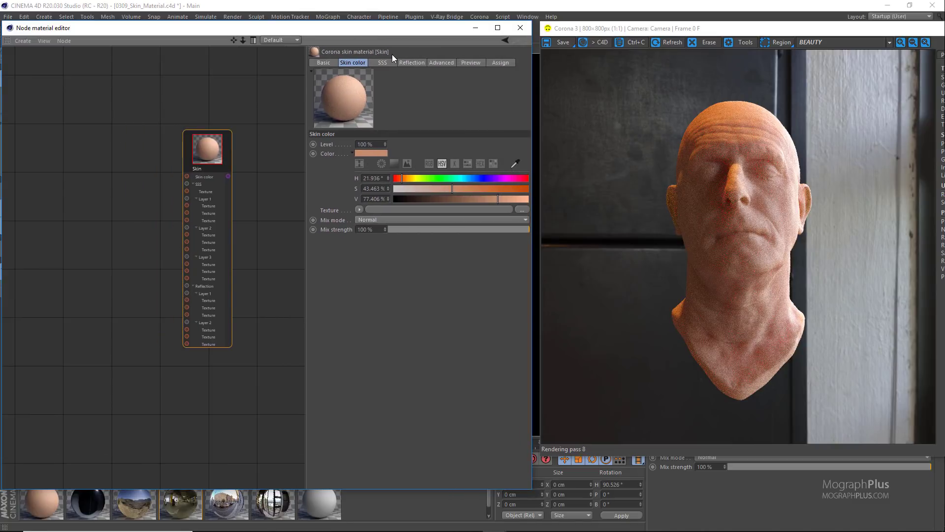
# - Review the Skin material's SSS, Reflection, Basic and Skin color settings
pyautogui.click(384, 62)
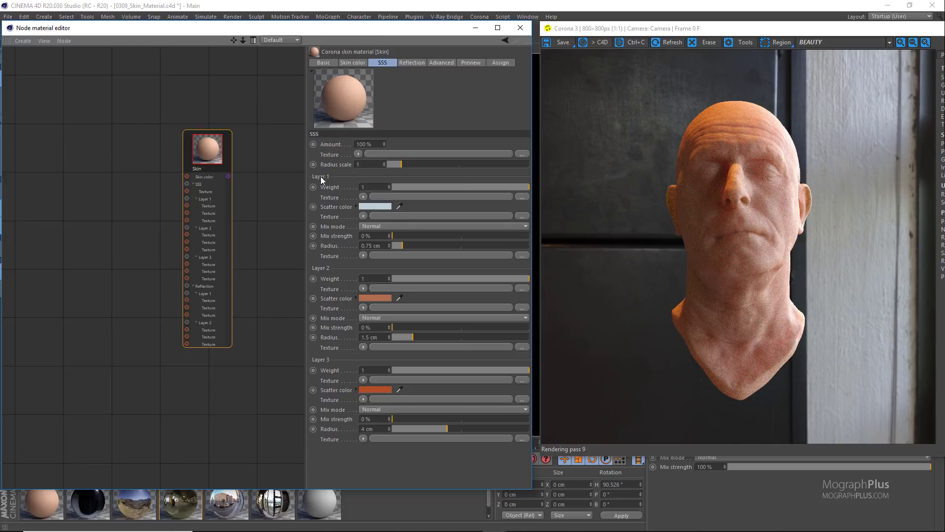
pyautogui.click(337, 279)
pyautogui.click(405, 59)
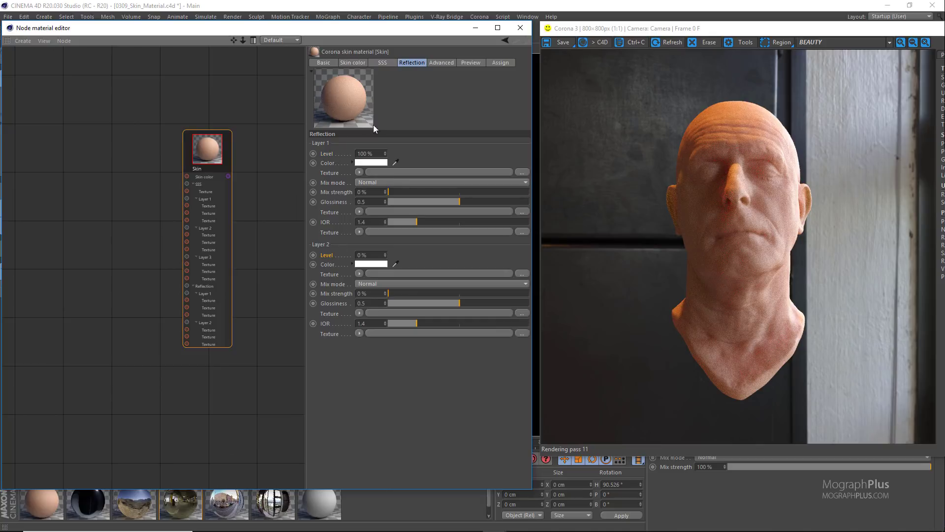
pyautogui.click(325, 63)
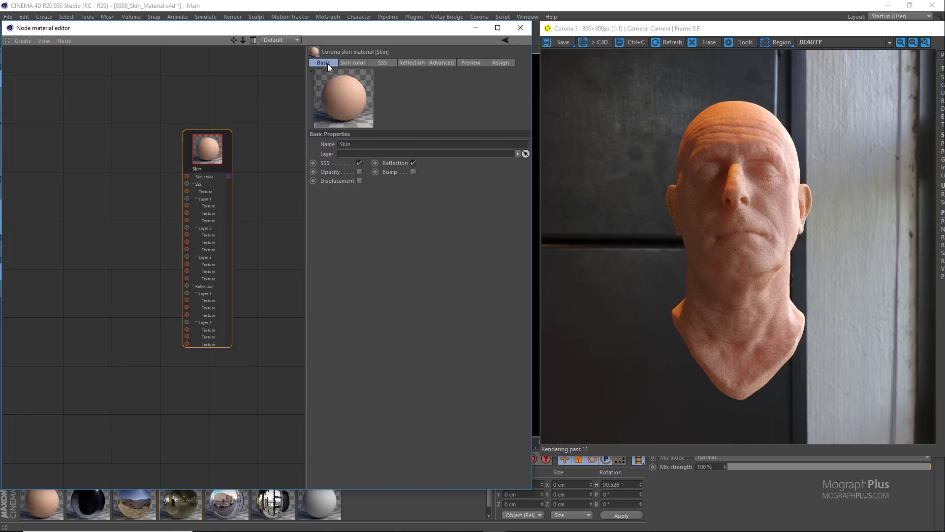
pyautogui.click(355, 63)
pyautogui.click(378, 64)
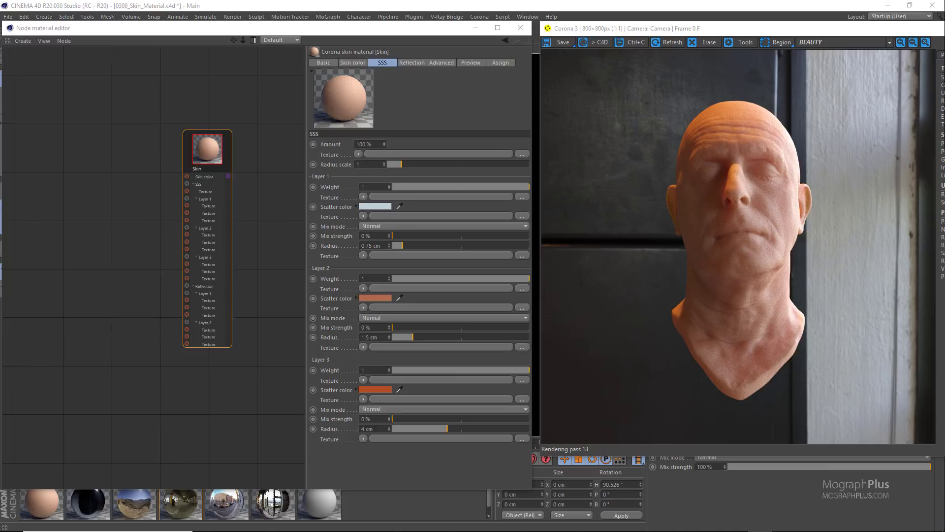
# - Examine the weight and scatter color of SSS Layer 3 and the radius settings of all three SSS layers
pyautogui.click(327, 371)
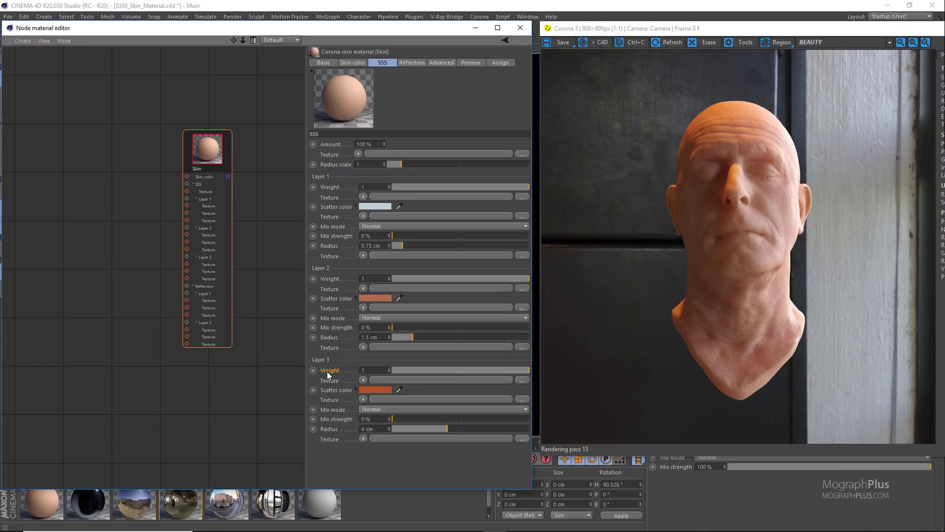
pyautogui.click(365, 370)
pyautogui.click(336, 388)
pyautogui.click(378, 389)
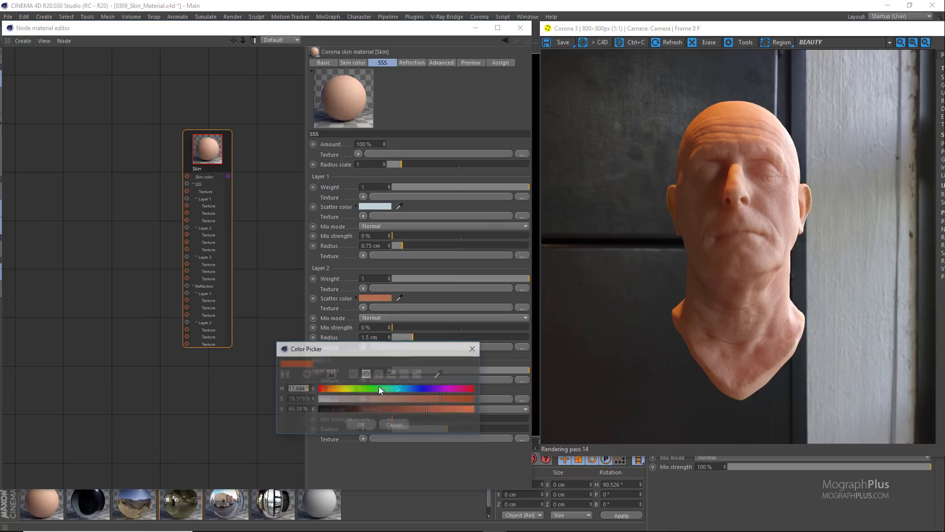
pyautogui.click(472, 344)
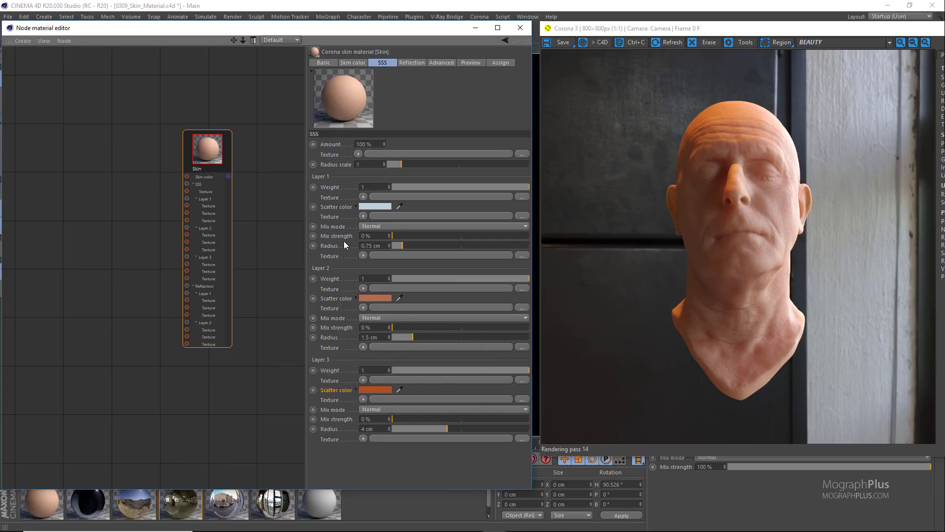
pyautogui.moveTo(382, 246); pyautogui.dragTo(352, 247)
pyautogui.moveTo(381, 338); pyautogui.dragTo(356, 343)
pyautogui.click(346, 432)
pyautogui.moveTo(378, 430); pyautogui.dragTo(326, 411)
# - Test different hues and saturations for the skin color, finishing on a green with hue 115° and saturation 49%
pyautogui.click(346, 61)
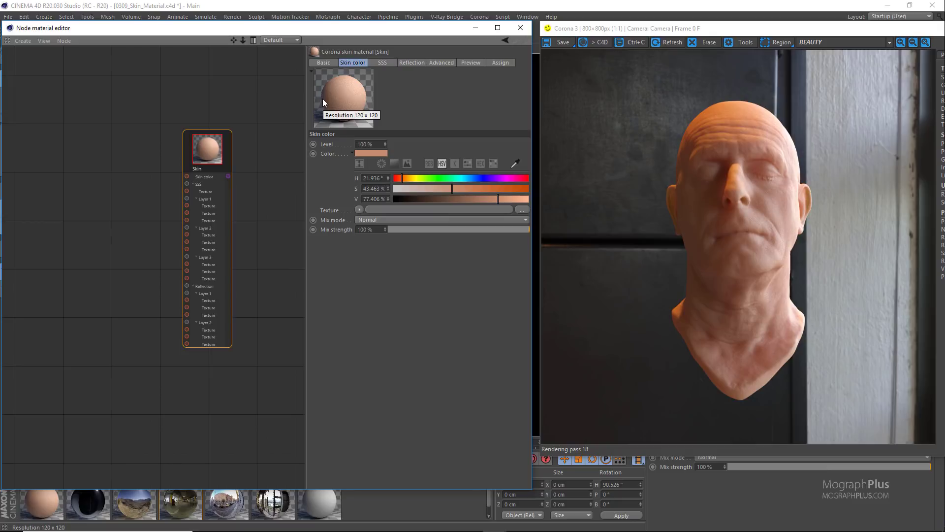
pyautogui.click(448, 178)
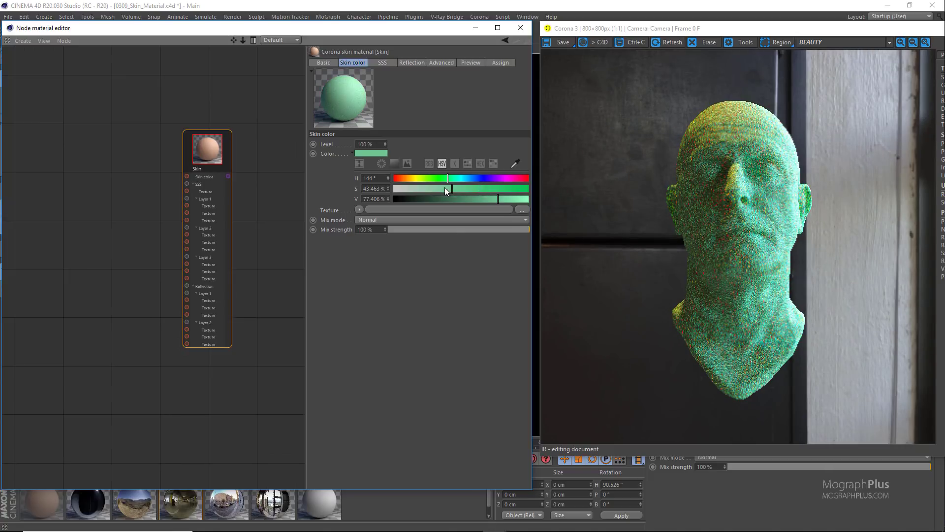
pyautogui.click(424, 188)
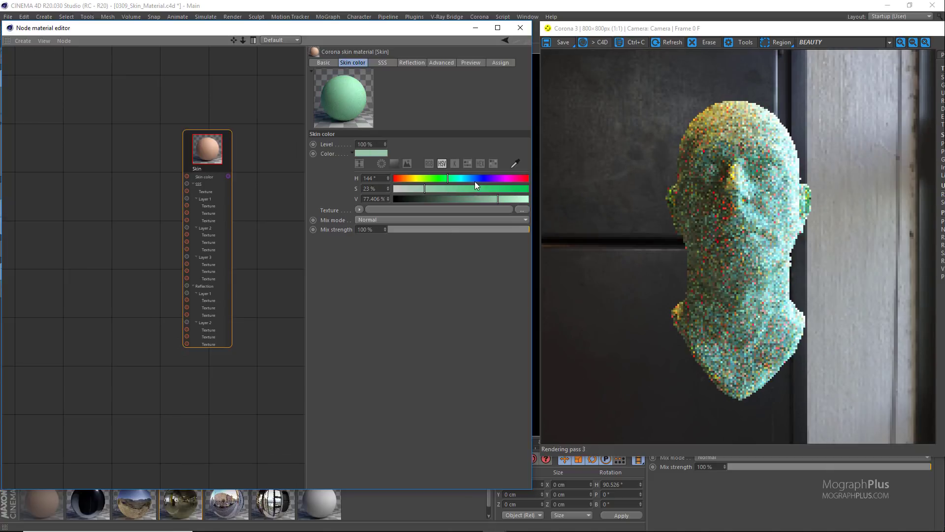
pyautogui.click(515, 178)
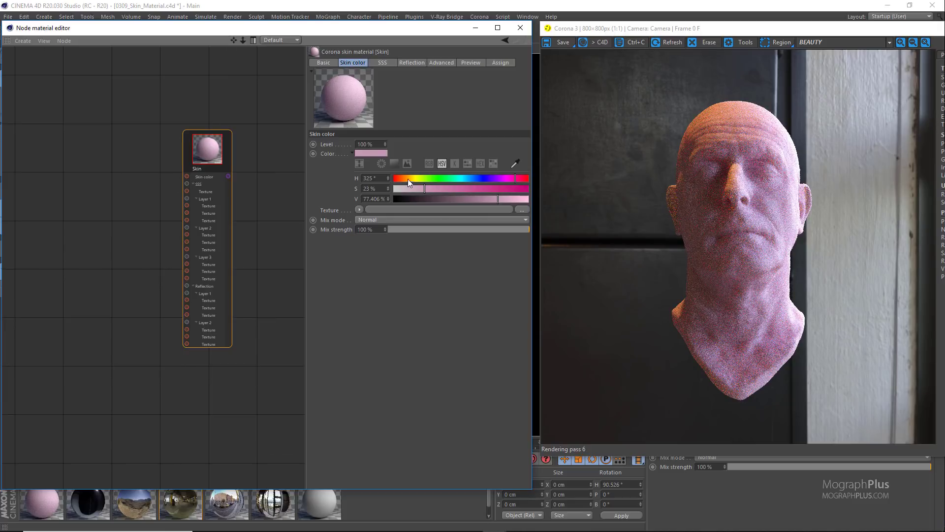
pyautogui.click(436, 178)
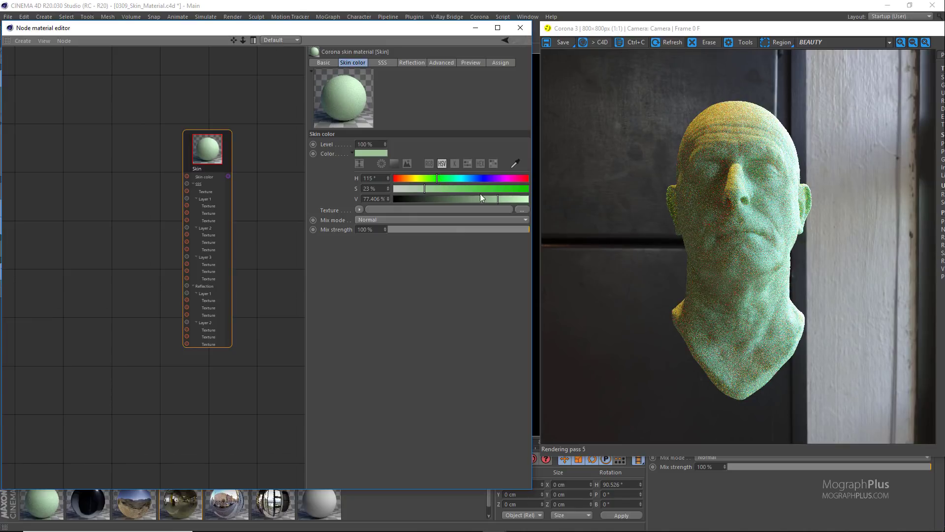
pyautogui.click(460, 189)
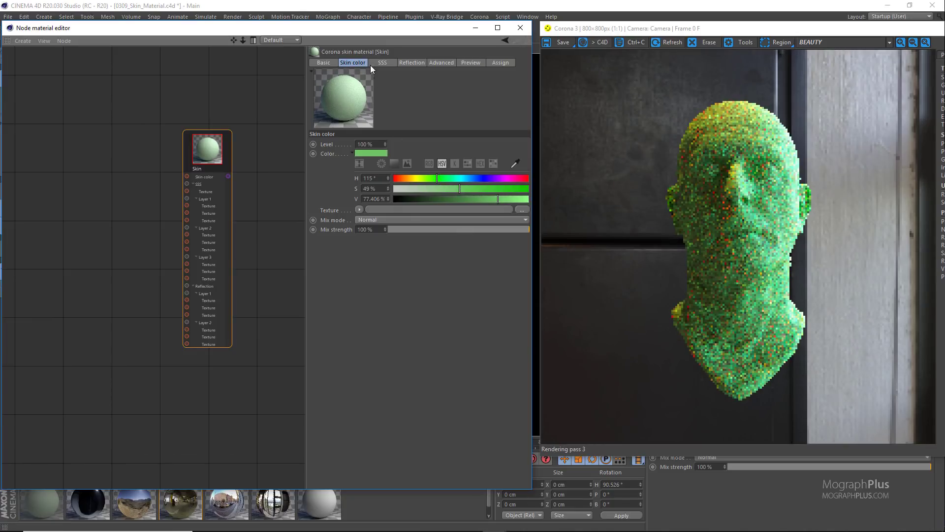
# - Reset the Skin material's skin color to its default value
pyautogui.click(382, 63)
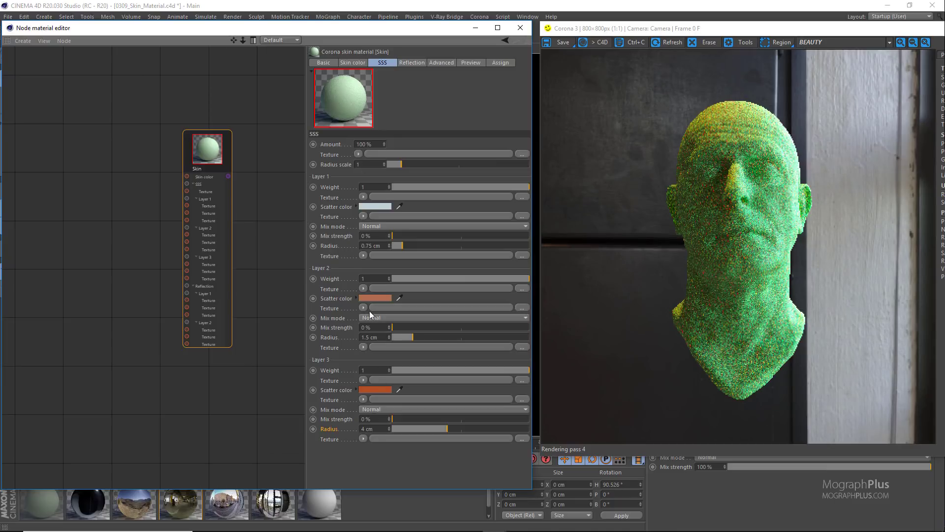
pyautogui.click(343, 62)
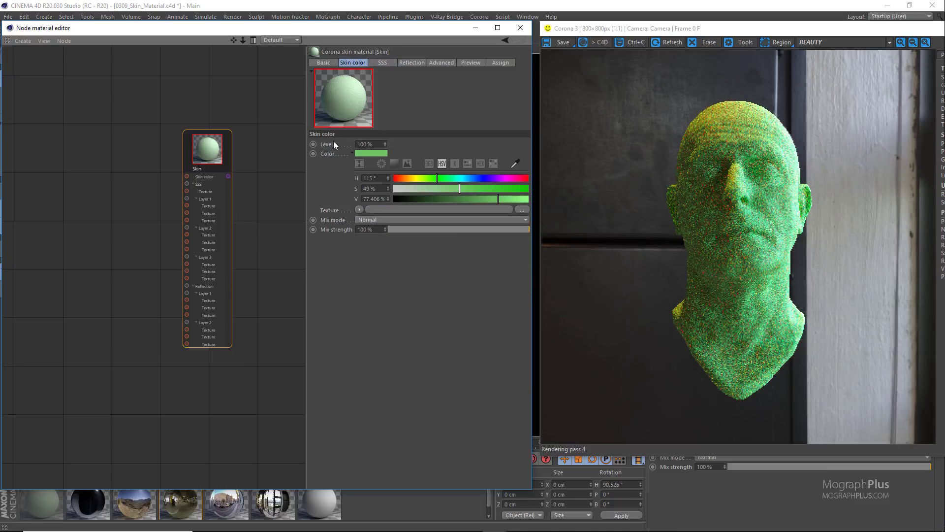
pyautogui.rightClick(334, 153)
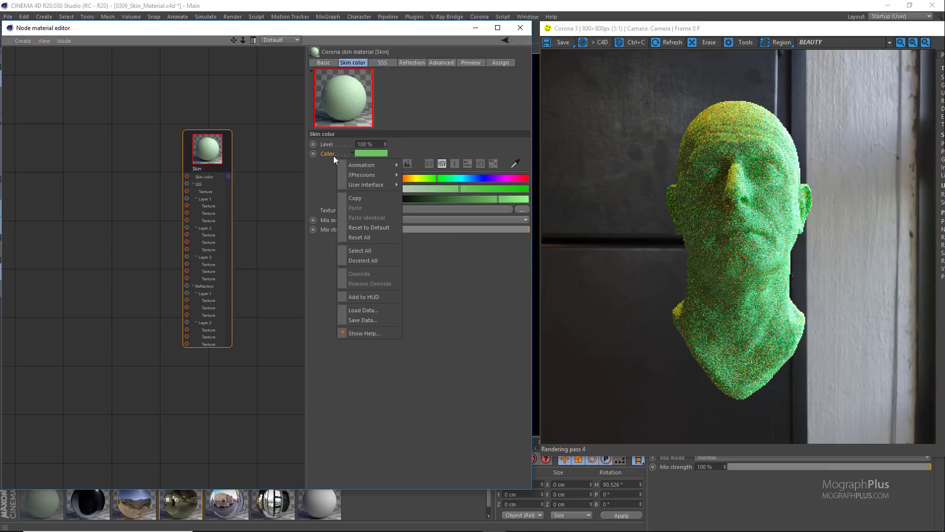
pyautogui.click(373, 227)
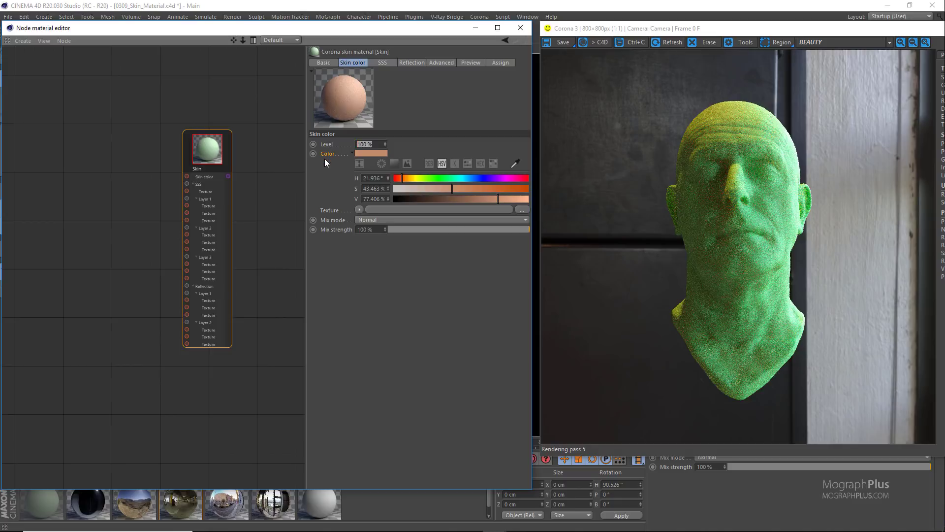
# - Test the skin color level at 0% and restore it to 100%
pyautogui.moveTo(375, 144); pyautogui.dragTo(341, 146)
pyautogui.write('0')
pyautogui.press('Return')
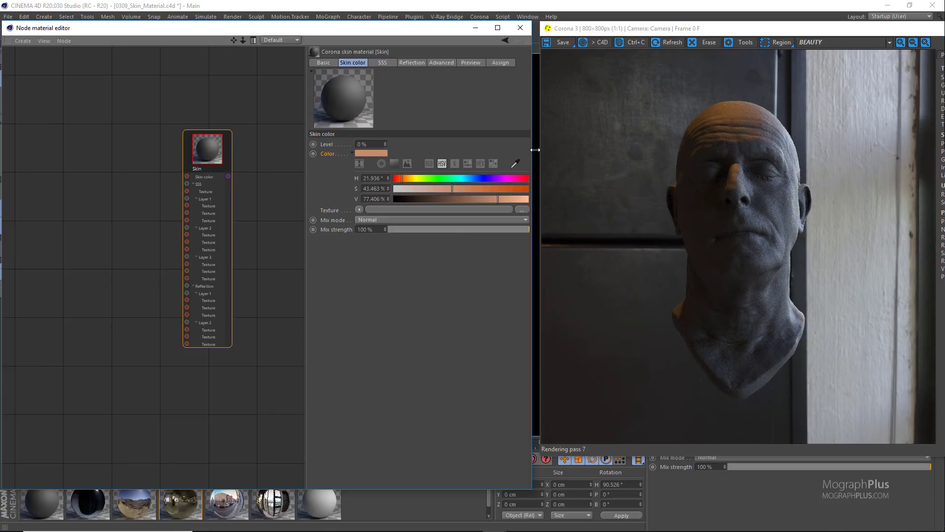
pyautogui.click(367, 144)
pyautogui.press('Return')
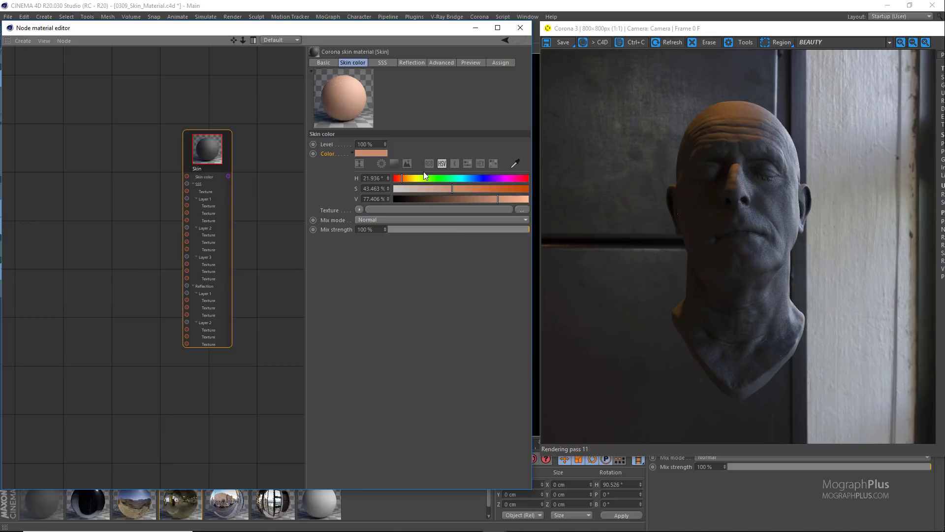
# - Make the skin color a neutral gray with 0% saturation and 50% value
pyautogui.moveTo(394, 189); pyautogui.dragTo(374, 188)
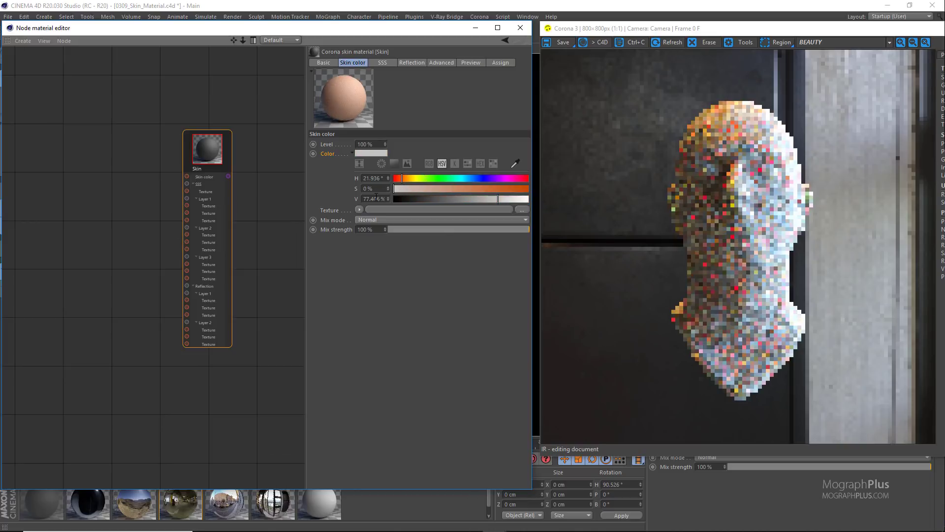
pyautogui.click(375, 198)
pyautogui.write('50')
pyautogui.press('Return')
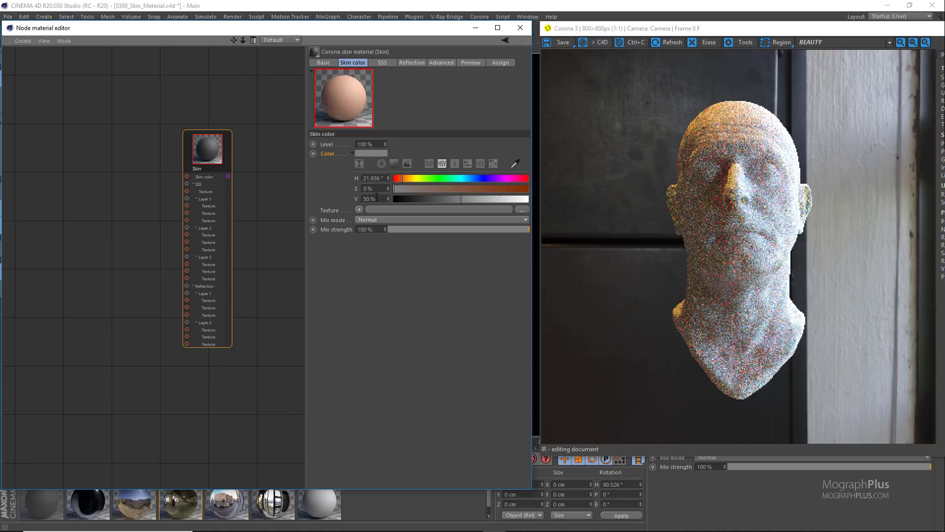
# - Set the SSS radius scale of the Skin material to 0
pyautogui.click(384, 63)
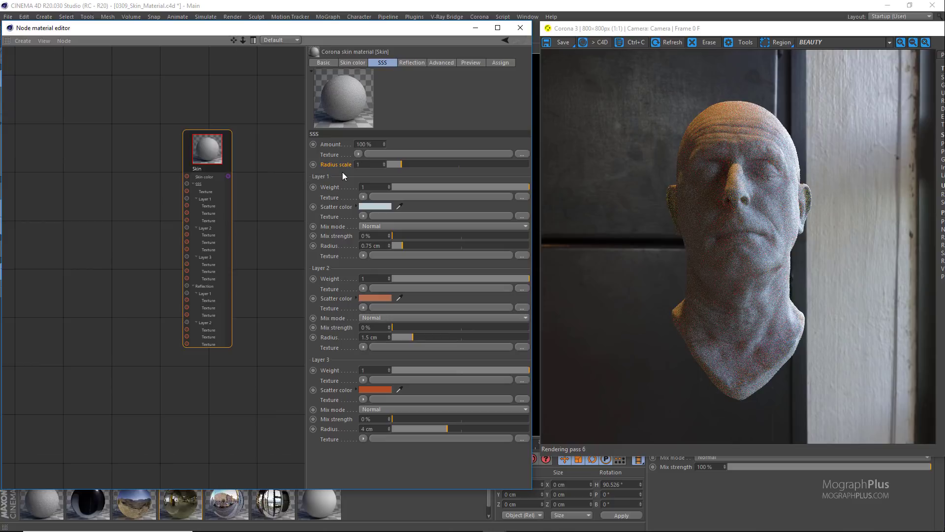
pyautogui.doubleClick(372, 164)
pyautogui.write('0')
pyautogui.press('Return')
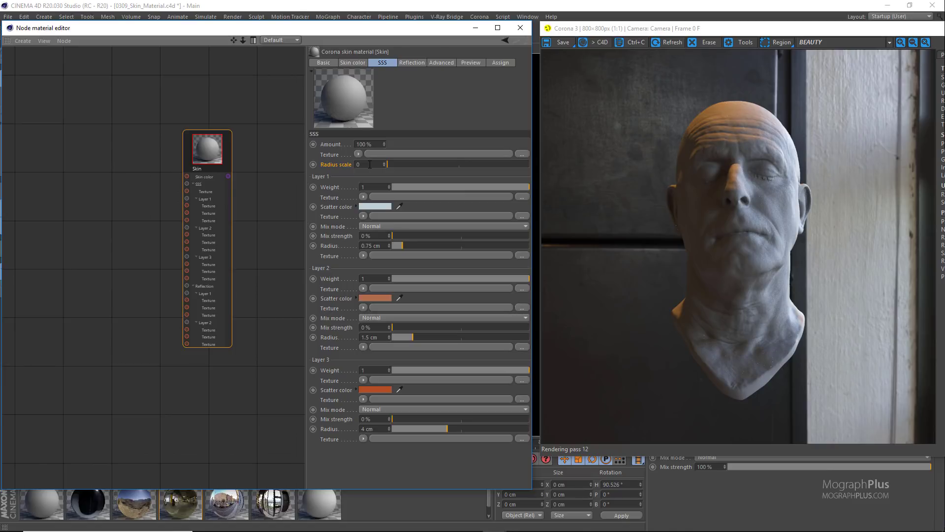
# - Test SSS radius scale values of 1, 2 and 4, finishing on 2
pyautogui.moveTo(370, 165); pyautogui.dragTo(342, 172)
pyautogui.write('1')
pyautogui.press('Return')
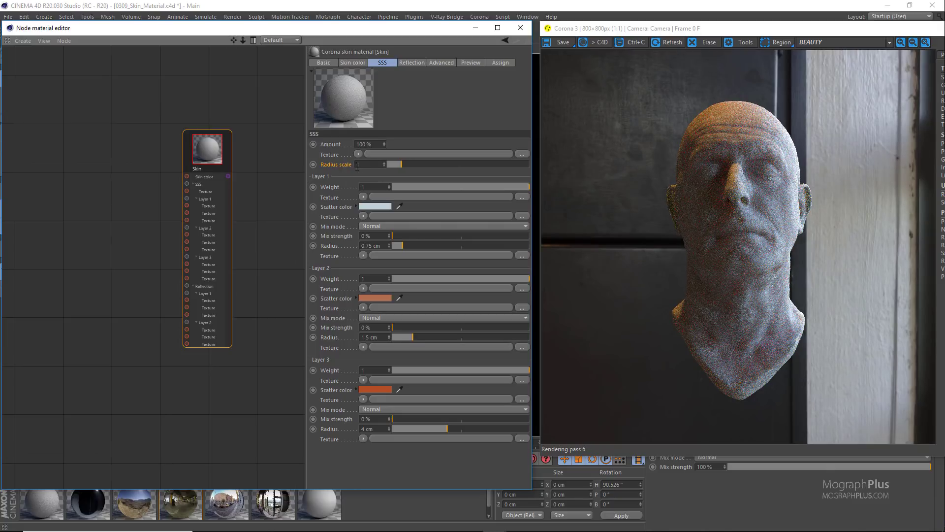
pyautogui.write('2')
pyautogui.press('Return')
pyautogui.write('4')
pyautogui.press('Return')
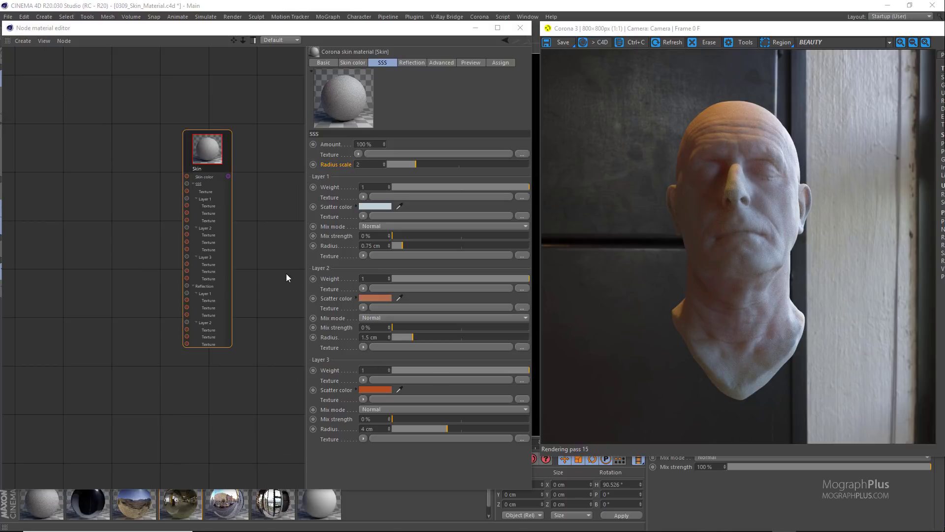
# - Test the SSS amount at 0% and restore it to 100%
pyautogui.click(335, 148)
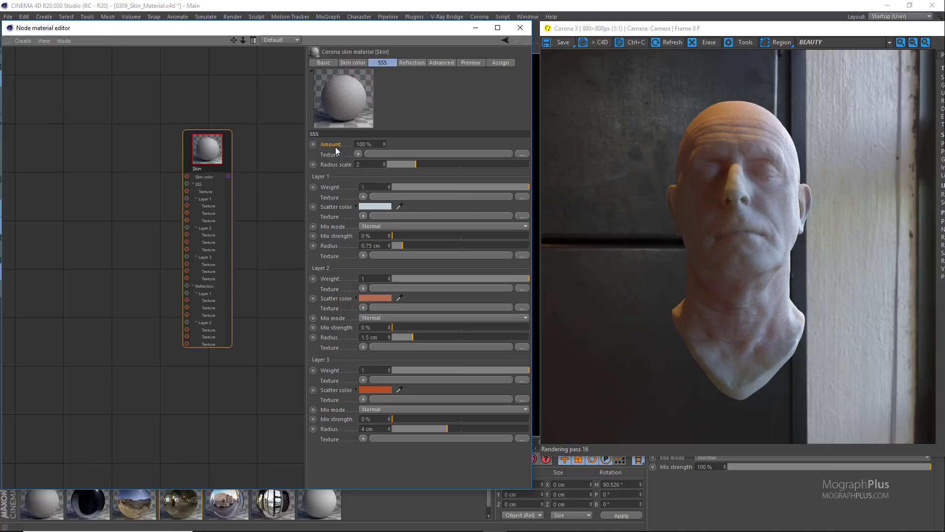
pyautogui.moveTo(373, 144); pyautogui.dragTo(336, 148)
pyautogui.write('0')
pyautogui.press('Return')
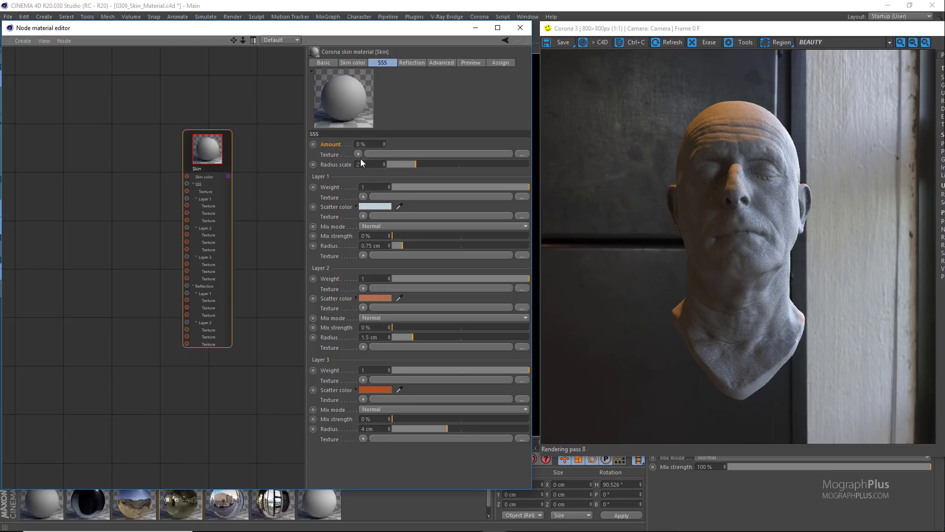
pyautogui.doubleClick(364, 143)
pyautogui.write('100')
pyautogui.press('Return')
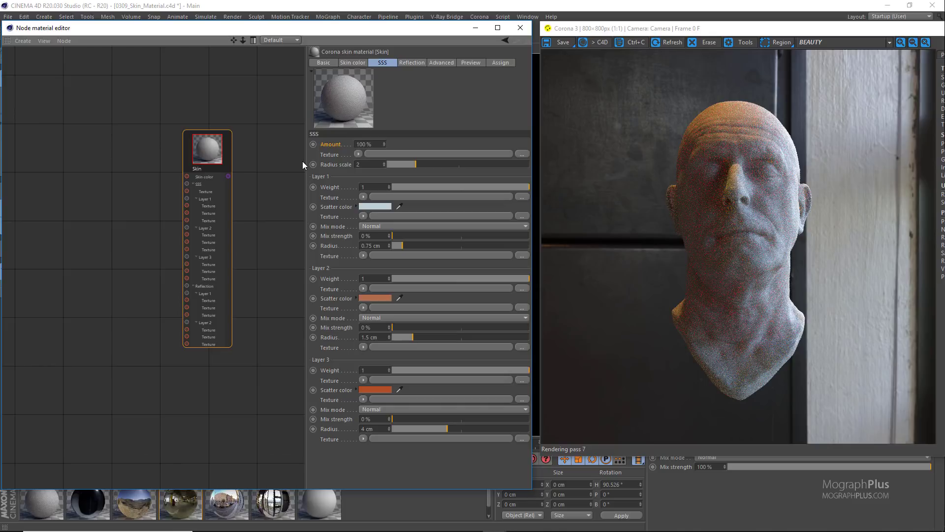
# - Isolate SSS Layer 1 by setting the weights of Layer 2 and Layer 3 to 0
pyautogui.click(329, 188)
pyautogui.click(330, 187)
pyautogui.doubleClick(373, 279)
pyautogui.write('0')
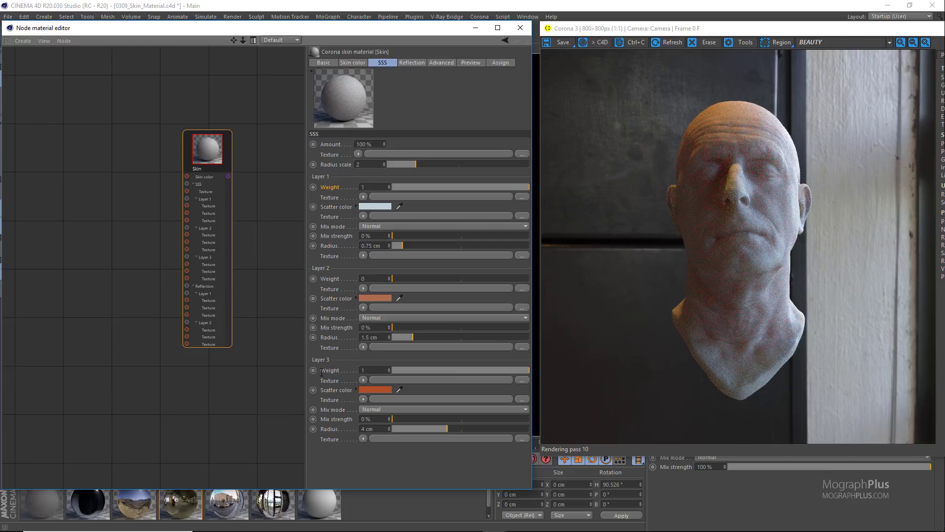
pyautogui.doubleClick(364, 371)
pyautogui.write('0')
pyautogui.press('Return')
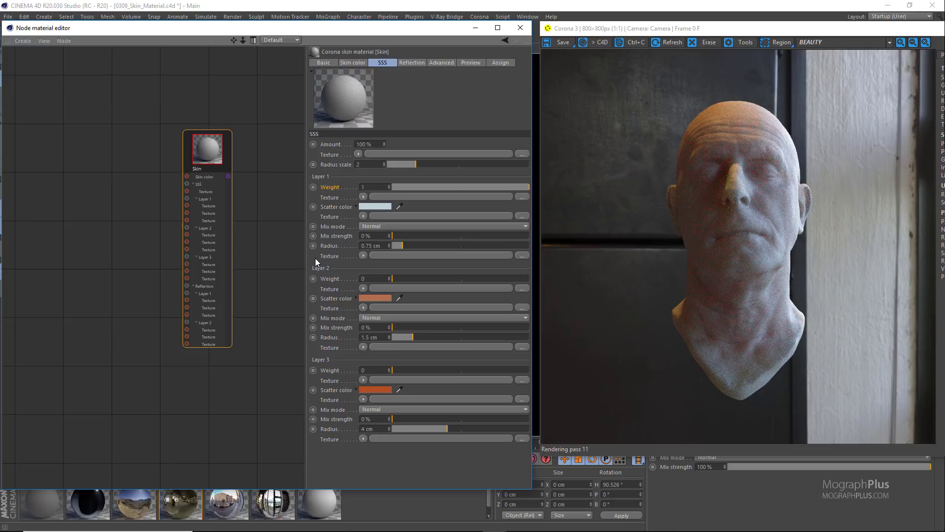
# - Change the SSS Layer 1 scatter color to pure red, RGB 255, 0, 0
pyautogui.click(374, 204)
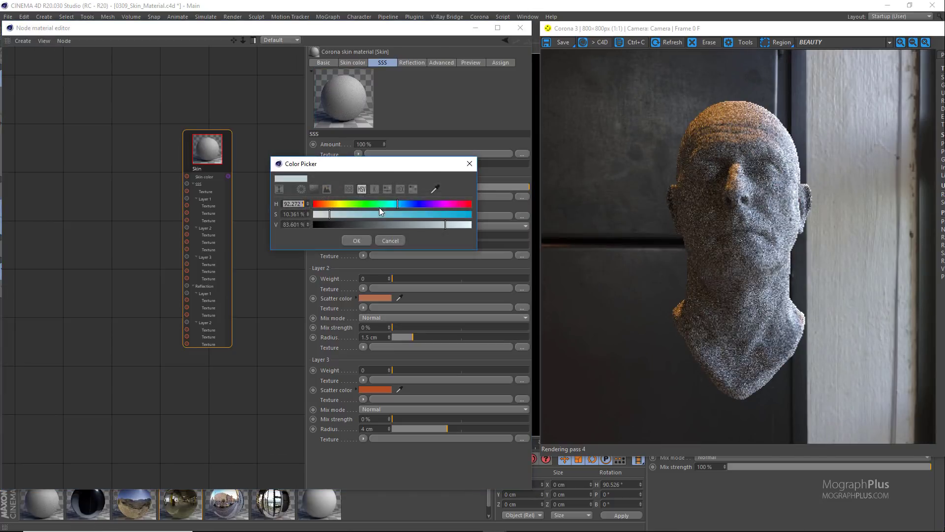
pyautogui.click(348, 191)
pyautogui.moveTo(441, 208); pyautogui.dragTo(489, 206)
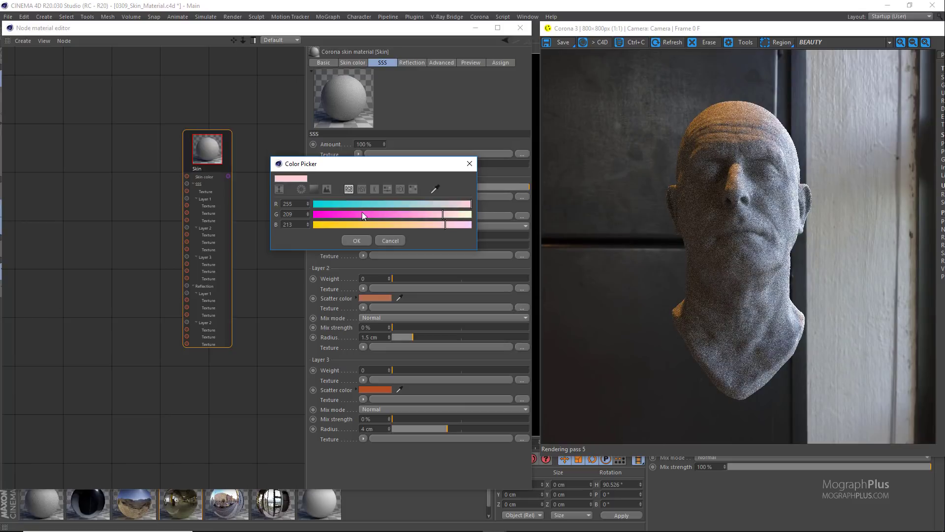
pyautogui.moveTo(323, 215); pyautogui.dragTo(294, 224)
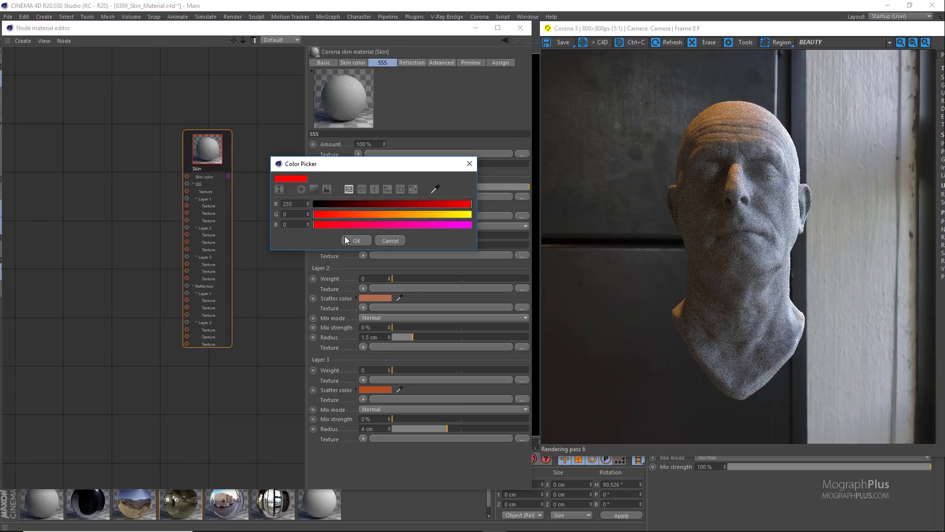
pyautogui.press('Return')
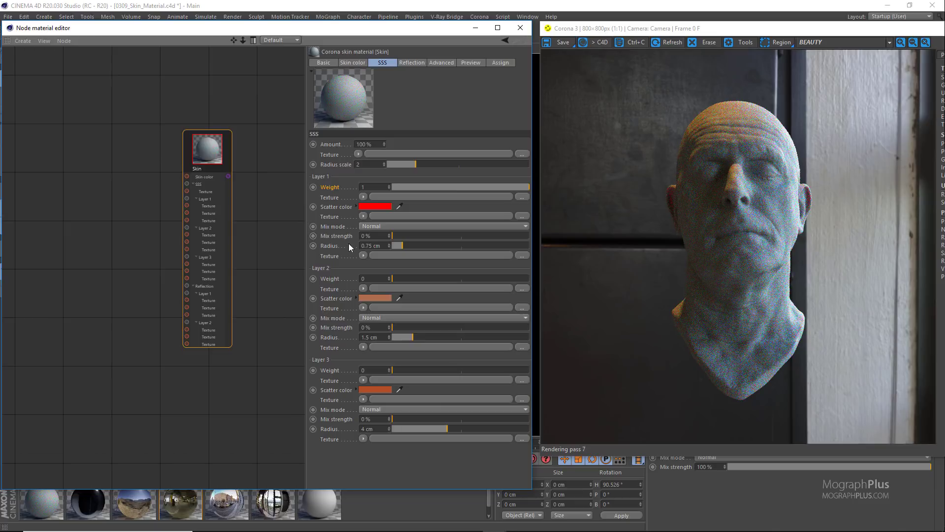
# - Change the SSS Layer 1 scatter color to green with hue 150°, saturation 86% and value 100%
pyautogui.click(371, 206)
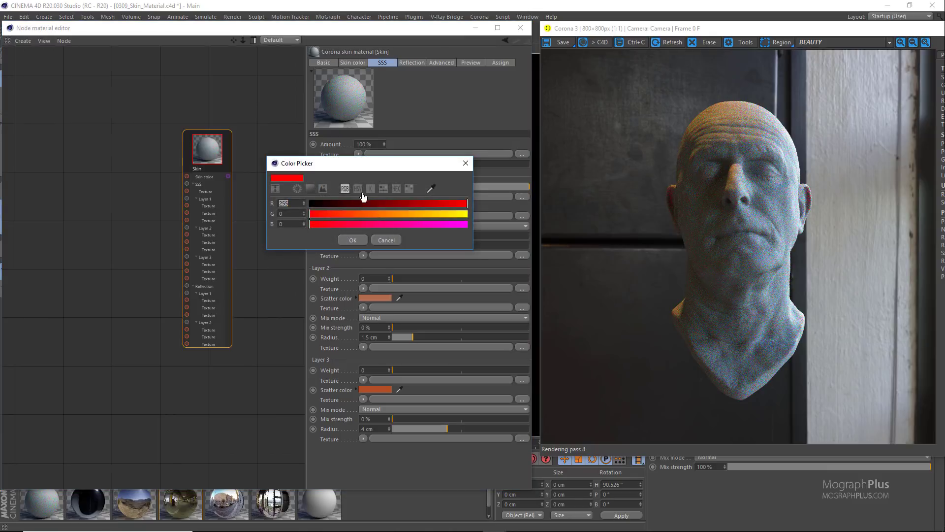
pyautogui.click(358, 188)
pyautogui.click(376, 203)
pyautogui.click(445, 213)
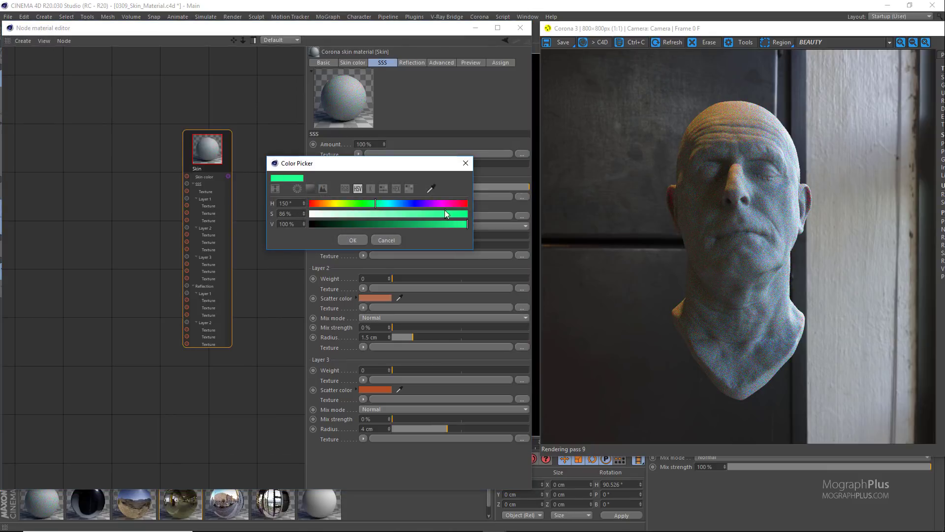
pyautogui.click(354, 240)
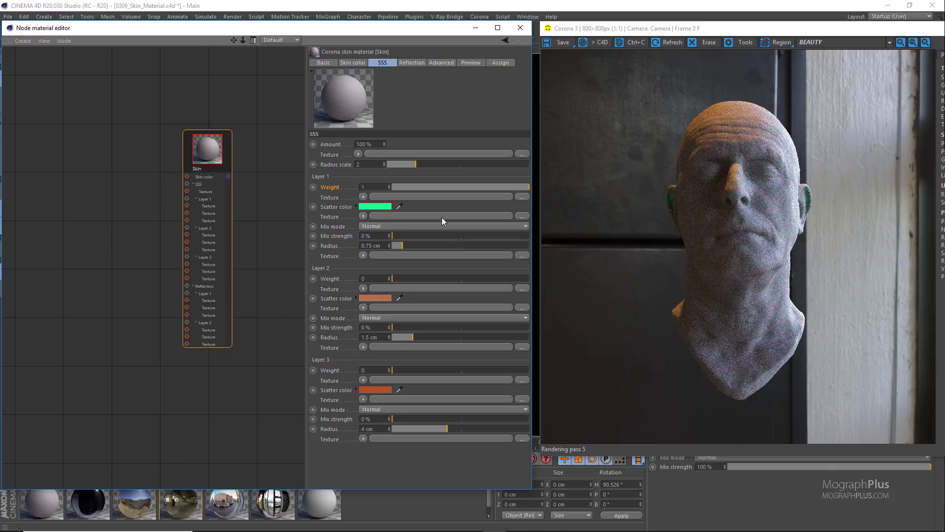
# - Return the SSS Layer 1 scatter color to pure red with RGB values 255, 0, 0
pyautogui.click(372, 206)
pyautogui.click(347, 191)
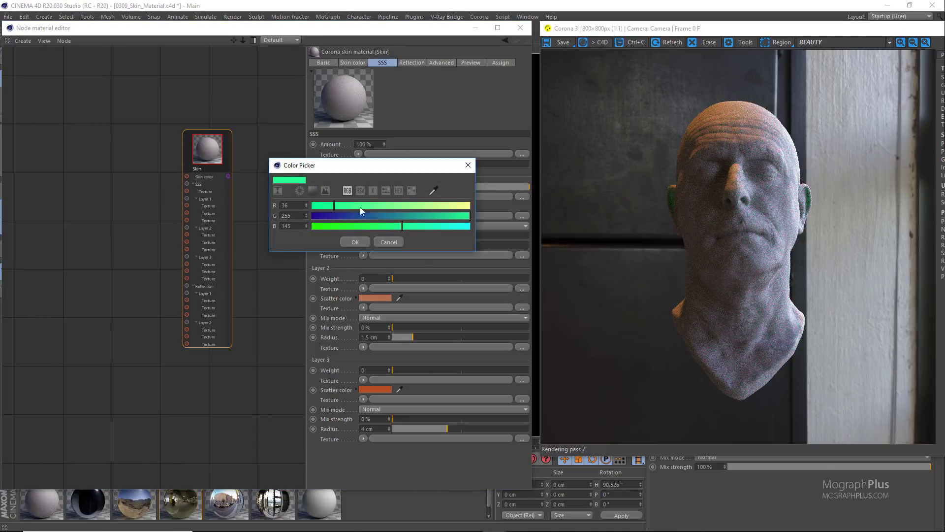
pyautogui.click(470, 206)
pyautogui.moveTo(401, 226); pyautogui.dragTo(311, 216)
pyautogui.click(311, 228)
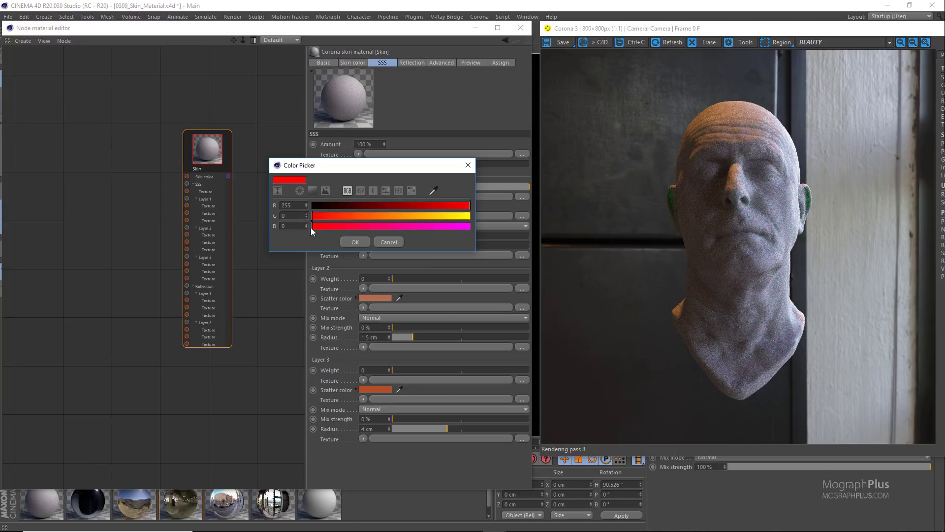
pyautogui.click(353, 242)
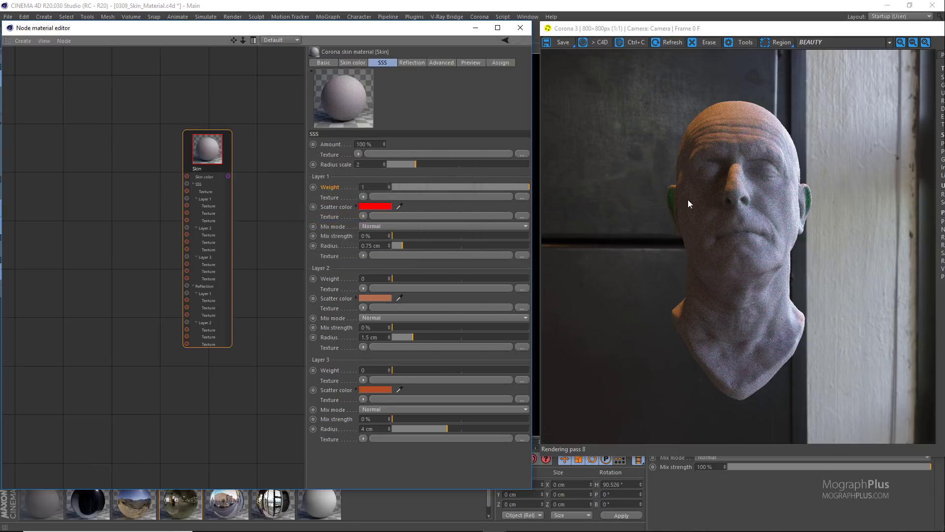
pyautogui.click(371, 246)
pyautogui.click(365, 164)
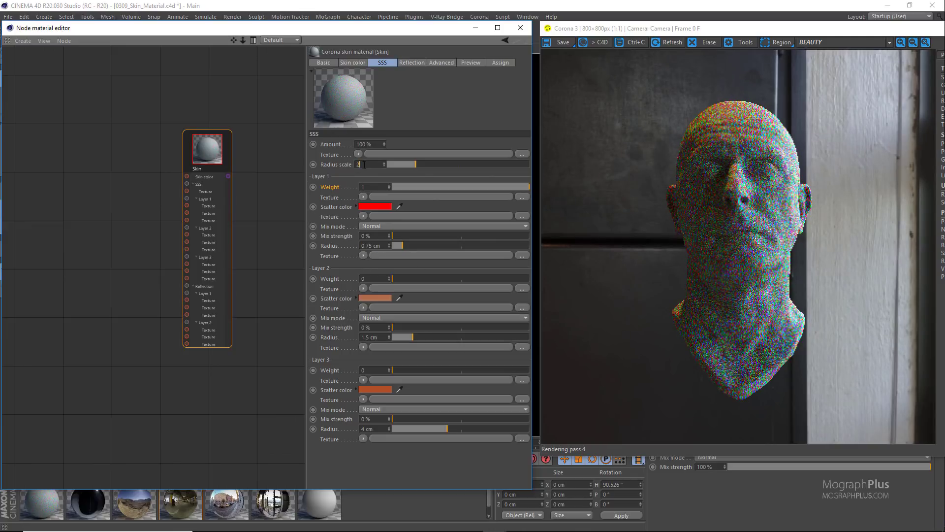
pyautogui.click(376, 245)
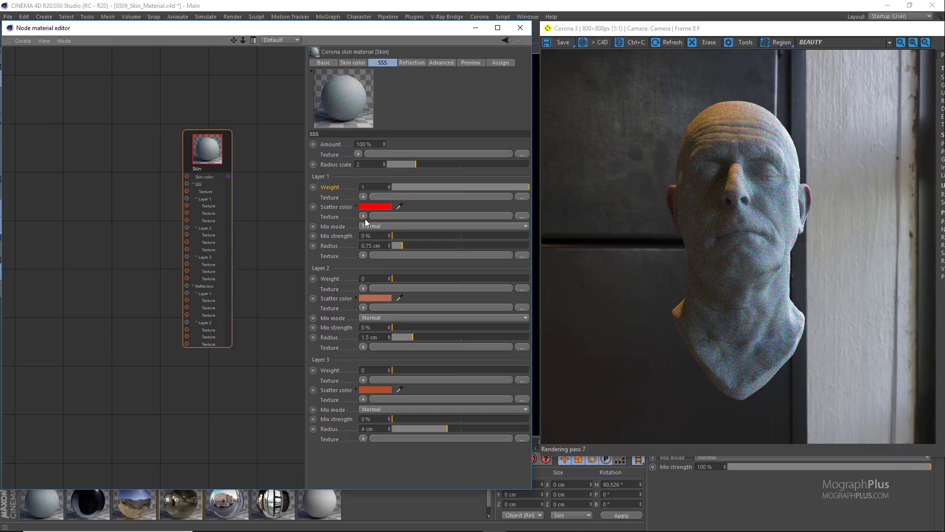
# - Try a pale orange scatter color with hue 34° and saturation 41% for SSS Layer 1, and discard it
pyautogui.click(371, 205)
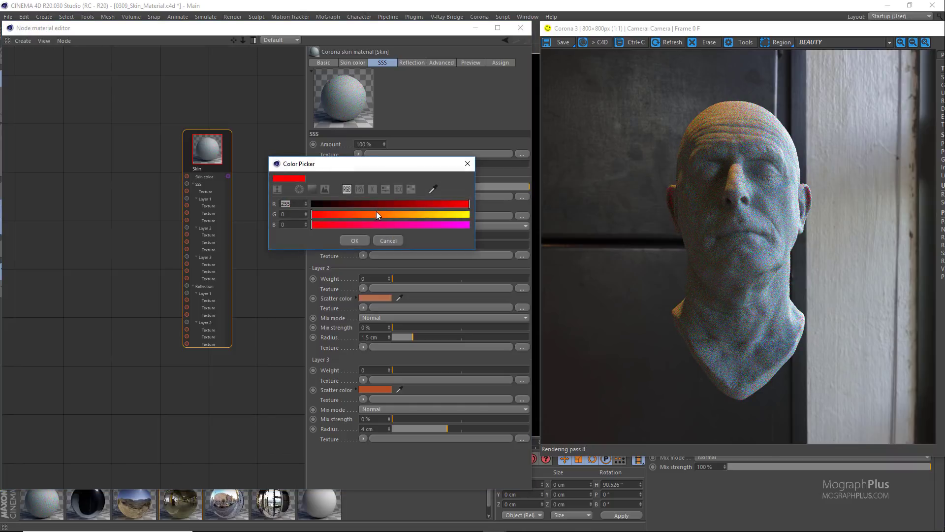
pyautogui.click(359, 189)
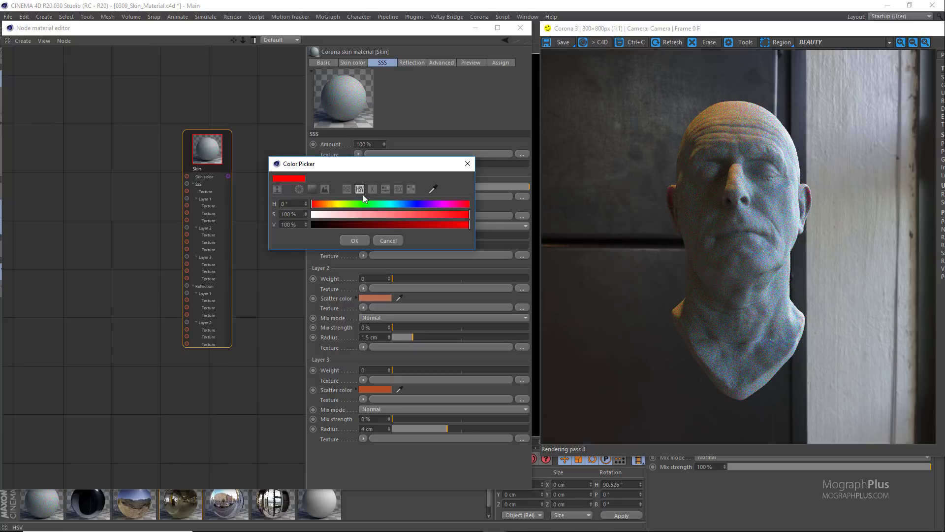
pyautogui.click(327, 203)
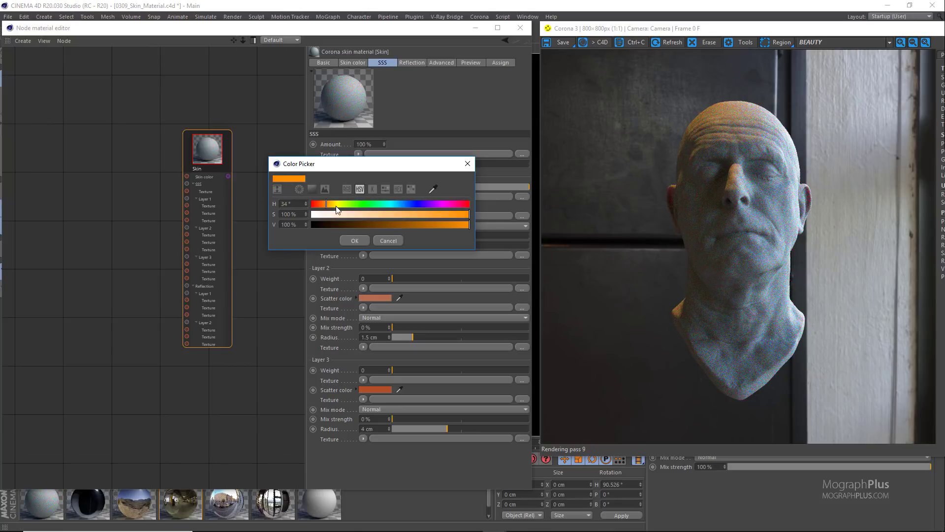
pyautogui.moveTo(364, 214); pyautogui.dragTo(379, 212)
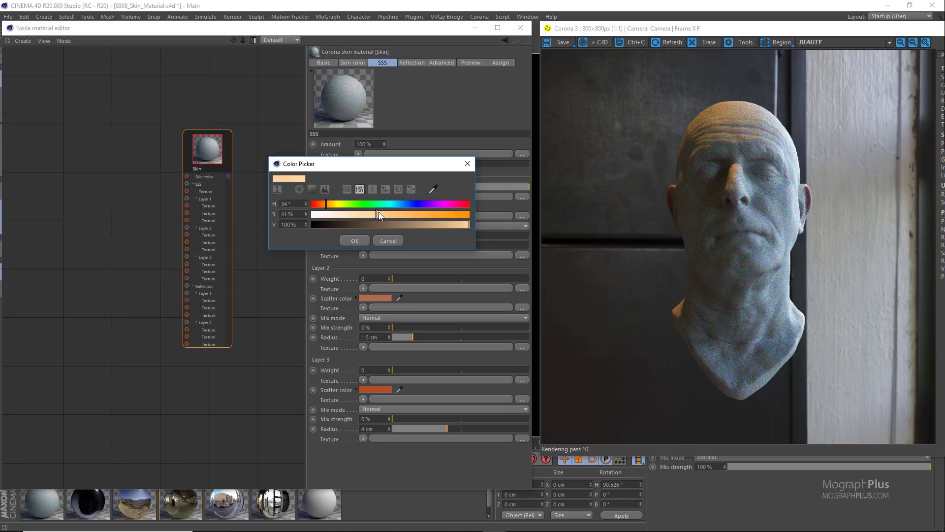
pyautogui.click(387, 241)
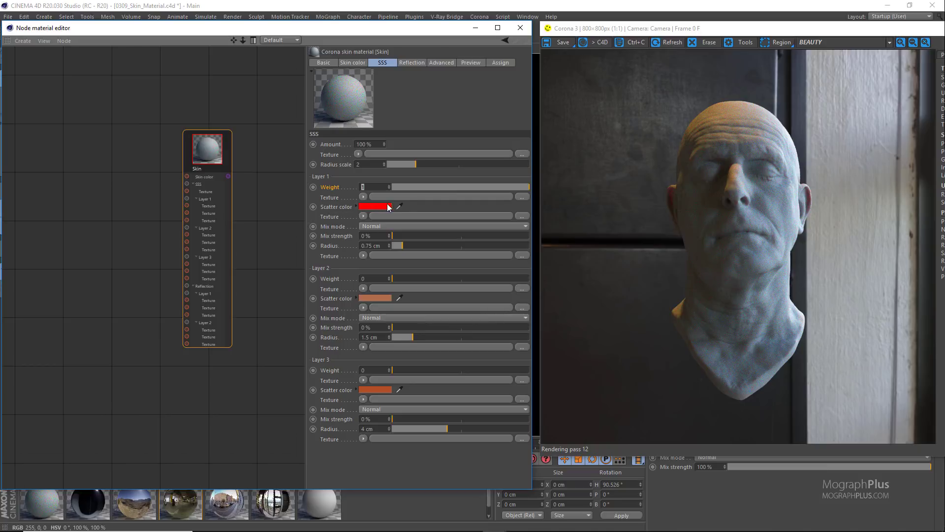
# - Set the weight of SSS Layer 1 to 0
pyautogui.moveTo(406, 185); pyautogui.dragTo(365, 187)
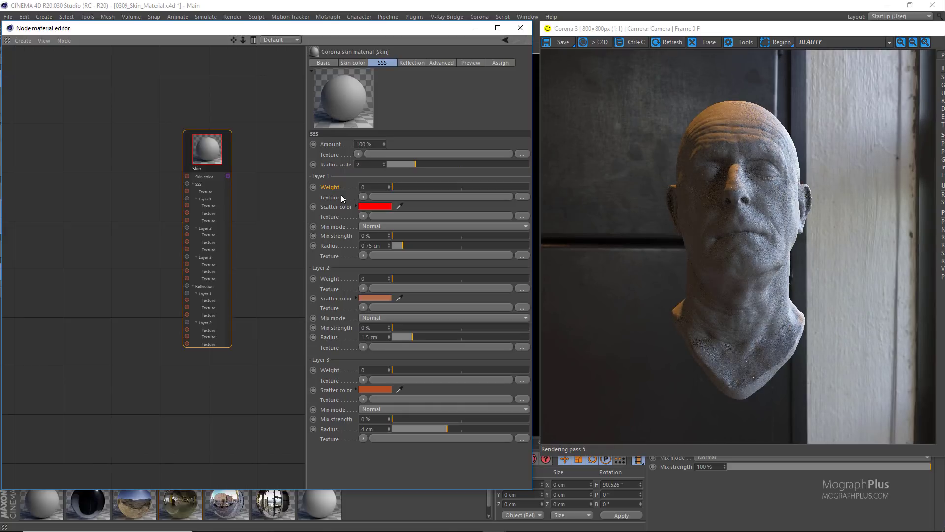
# - Raise the SSS Layer 1 weight to 0.5 and on to 1, and inspect the ear in the render
pyautogui.click(462, 187)
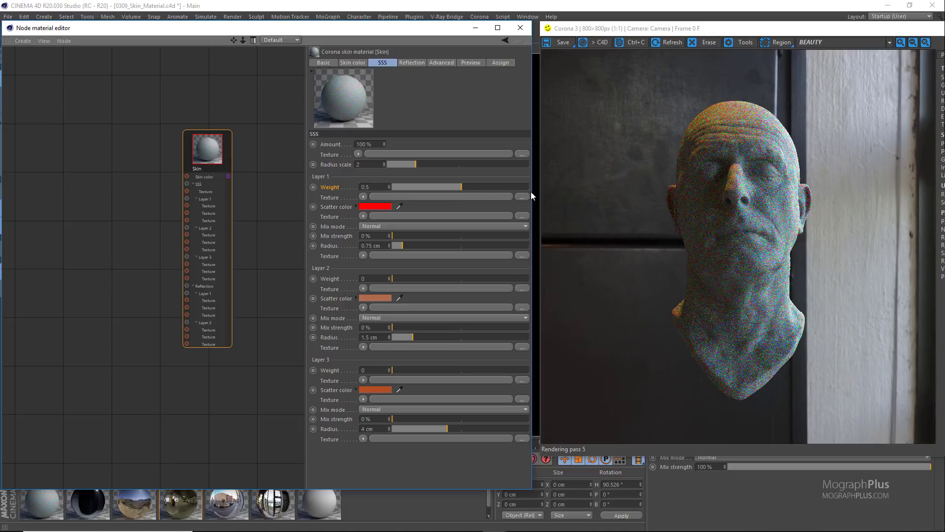
pyautogui.moveTo(530, 188); pyautogui.dragTo(541, 185)
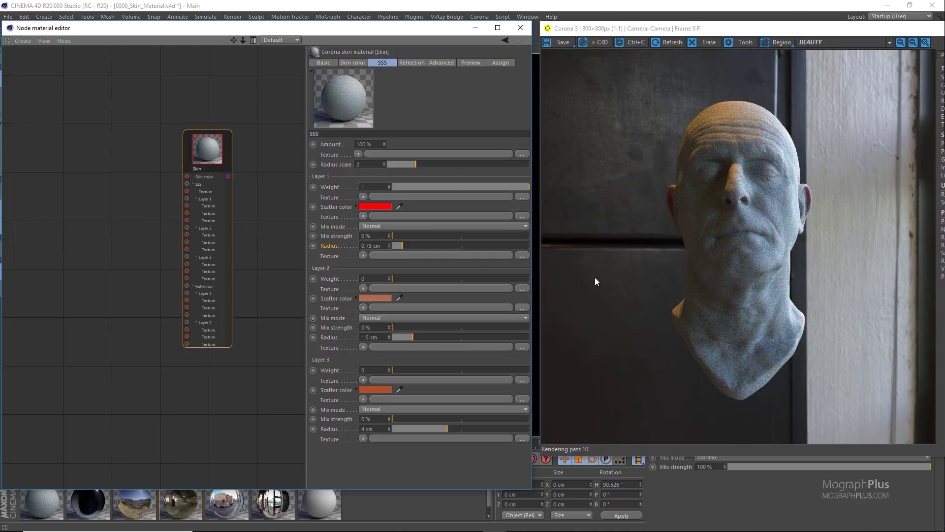
pyautogui.scroll(2, 681, 217)
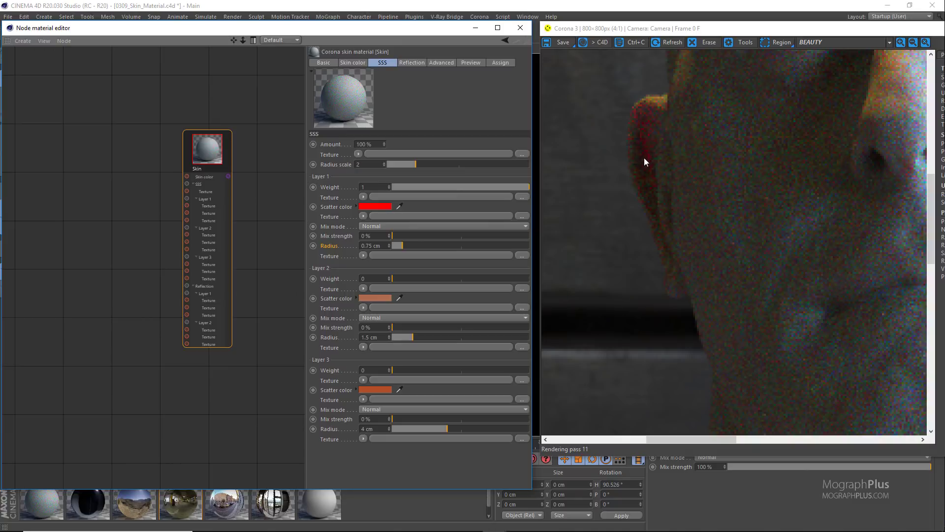
pyautogui.scroll(-2, 644, 158)
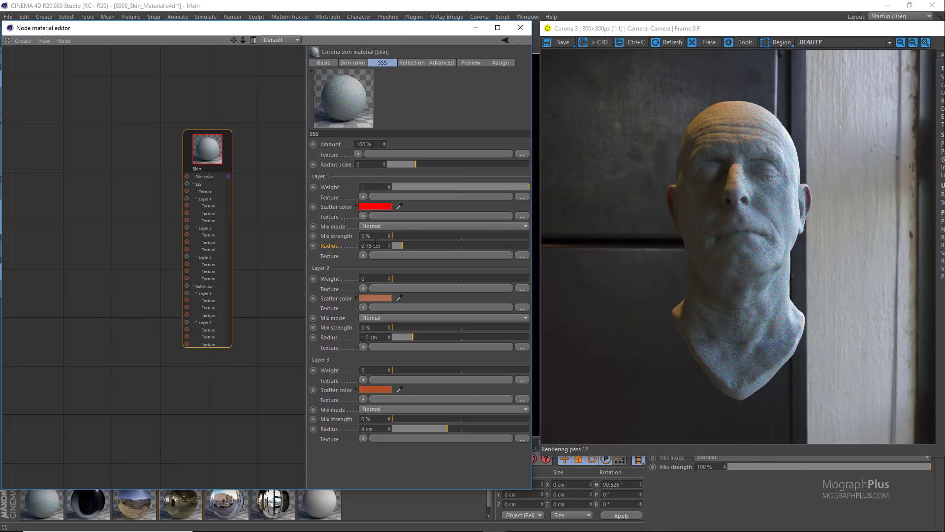
# - Try SSS Layer 1 radius values of 1 cm, 2 cm and 3 cm
pyautogui.doubleClick(376, 246)
pyautogui.write('1')
pyautogui.press('Return')
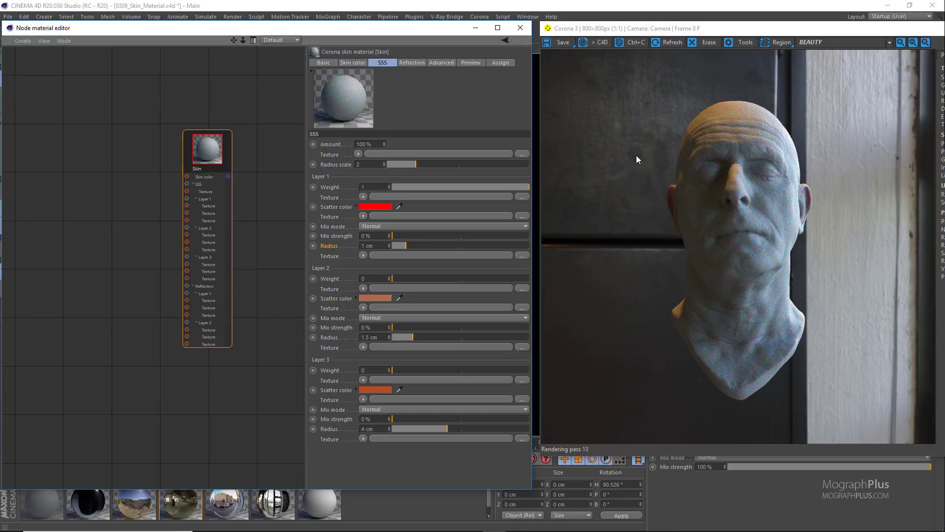
pyautogui.doubleClick(363, 245)
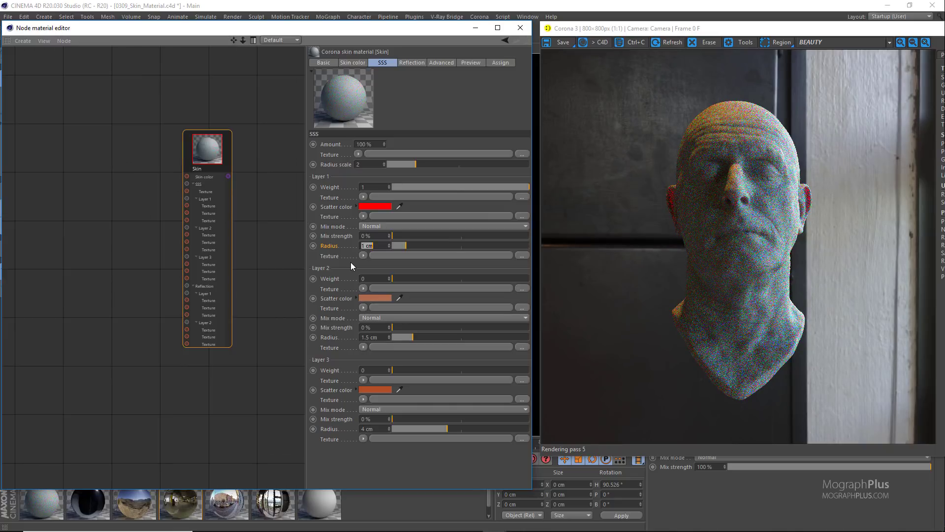
pyautogui.press('Return')
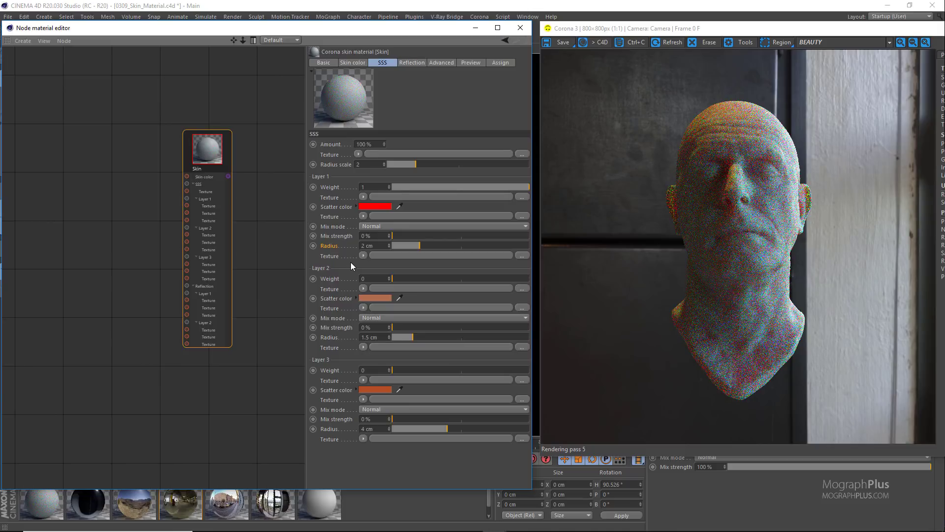
pyautogui.click(376, 246)
pyautogui.write('3')
pyautogui.press('Return')
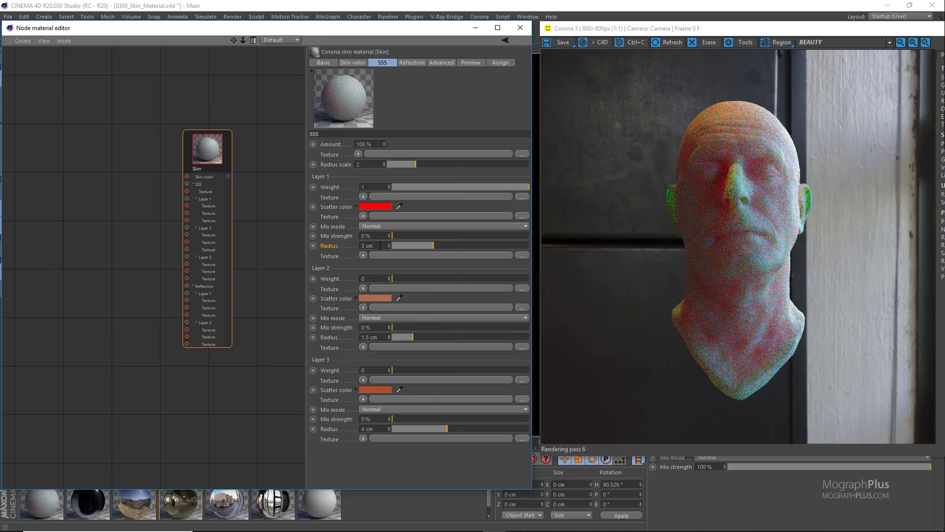
# - Return the SSS Layer 1 radius to 0.75 cm
pyautogui.moveTo(377, 246); pyautogui.dragTo(345, 247)
pyautogui.write('.75')
pyautogui.press('Return')
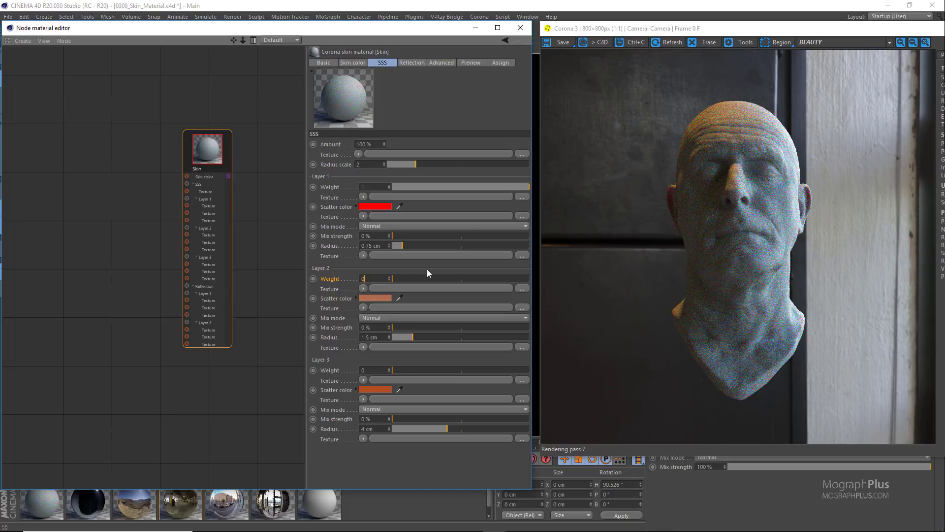
# - Raise the SSS Layer 2 weight to 1 and set its scatter color to pure green with RGB values 0, 255, 0
pyautogui.moveTo(510, 278); pyautogui.dragTo(570, 277)
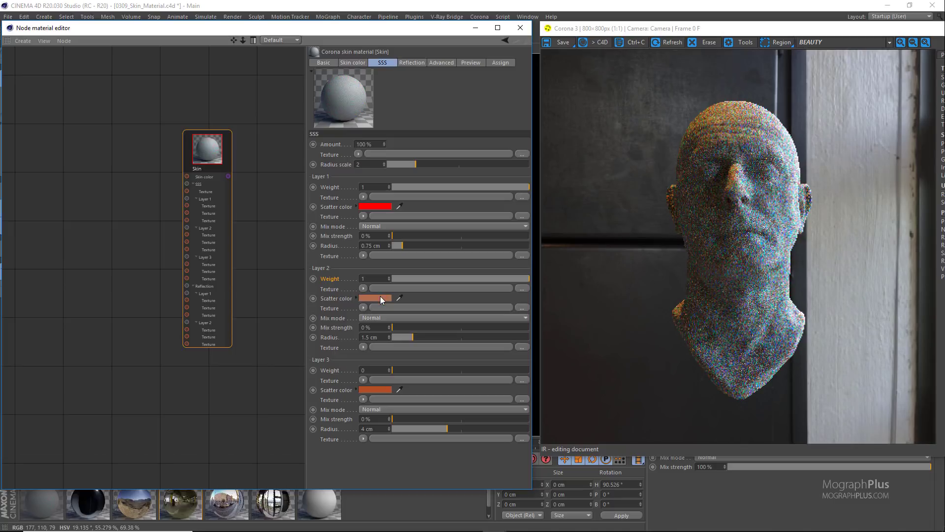
pyautogui.moveTo(380, 297)
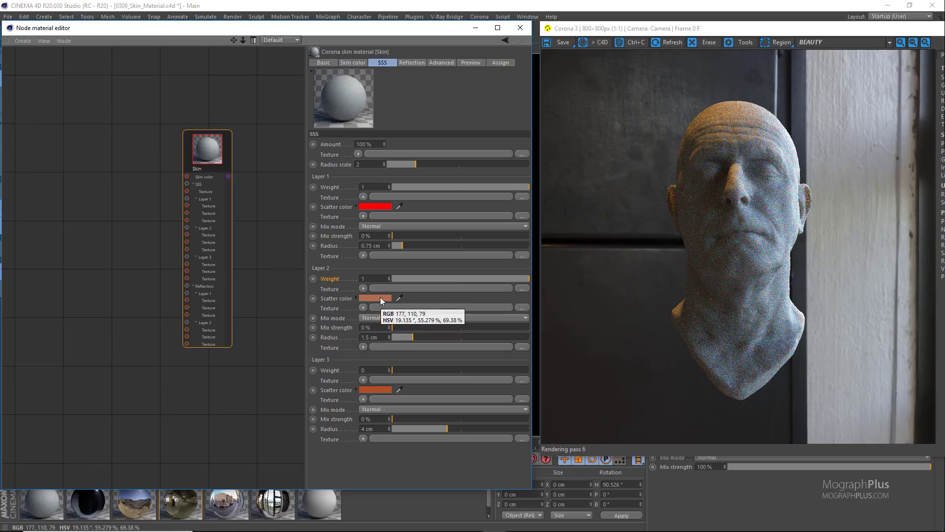
pyautogui.click(380, 297)
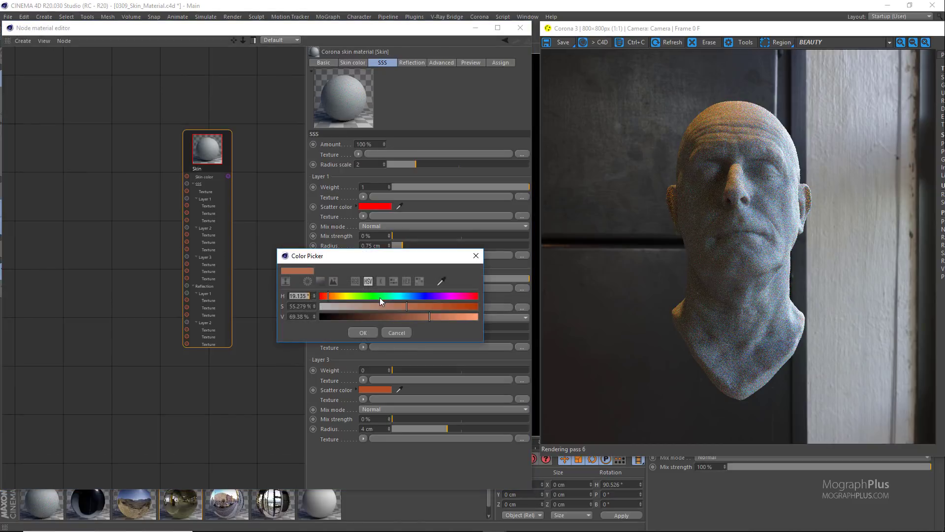
pyautogui.click(357, 282)
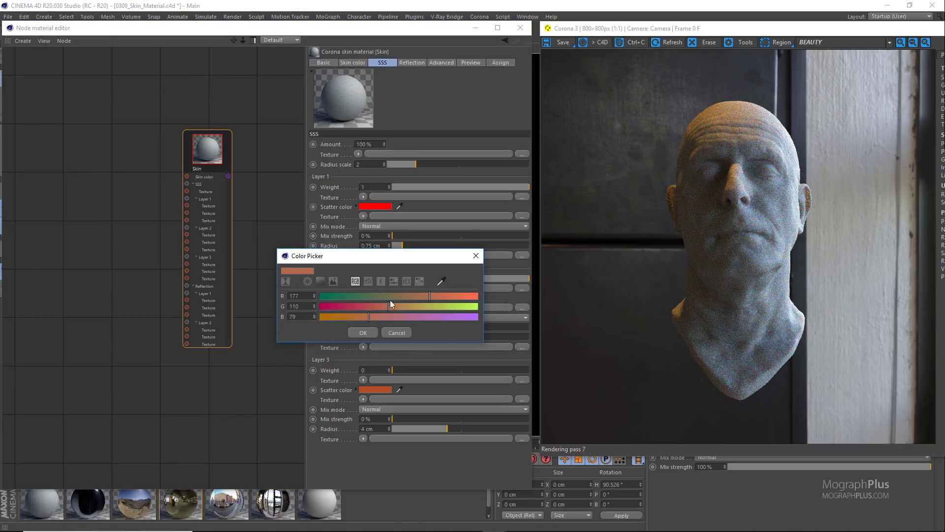
pyautogui.moveTo(446, 310); pyautogui.dragTo(491, 306)
pyautogui.moveTo(347, 297); pyautogui.dragTo(305, 318)
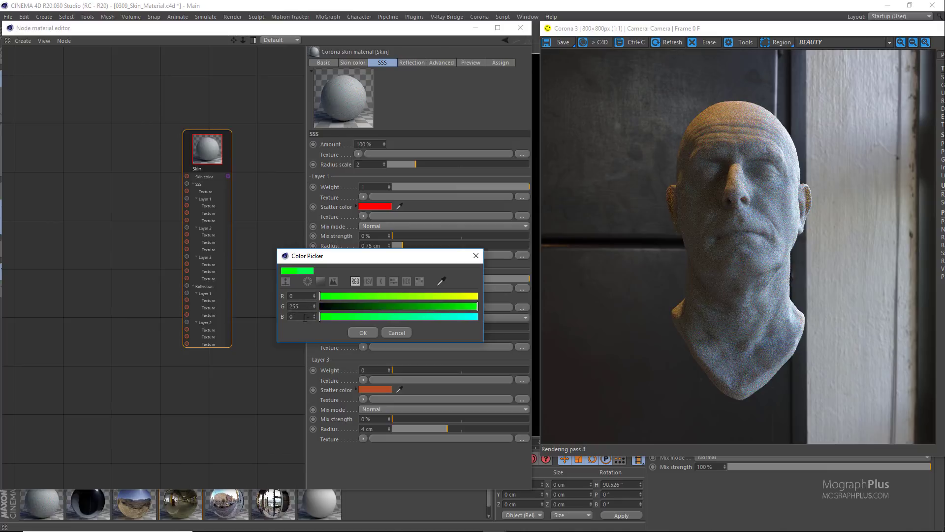
pyautogui.click(357, 332)
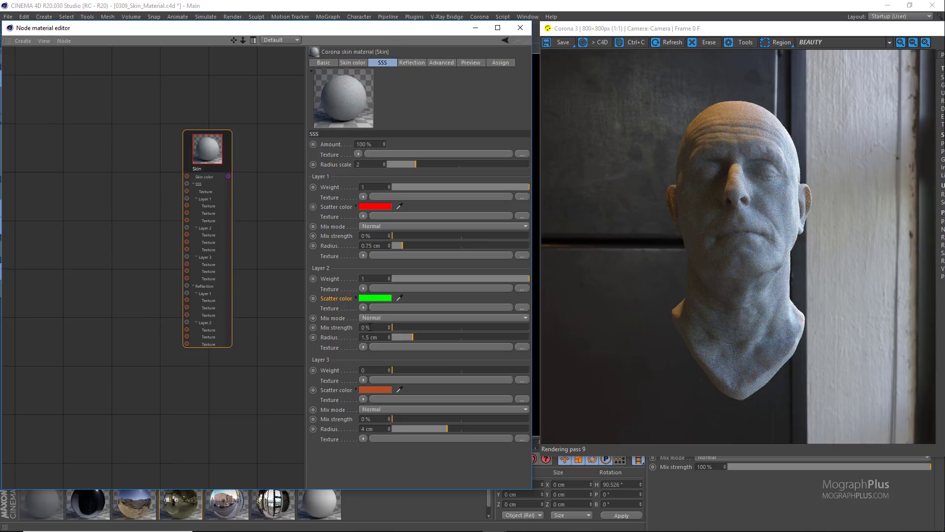
# - Set the SSS Layer 1 radius to 1.5 cm to match the radius of Layer 2
pyautogui.click(363, 338)
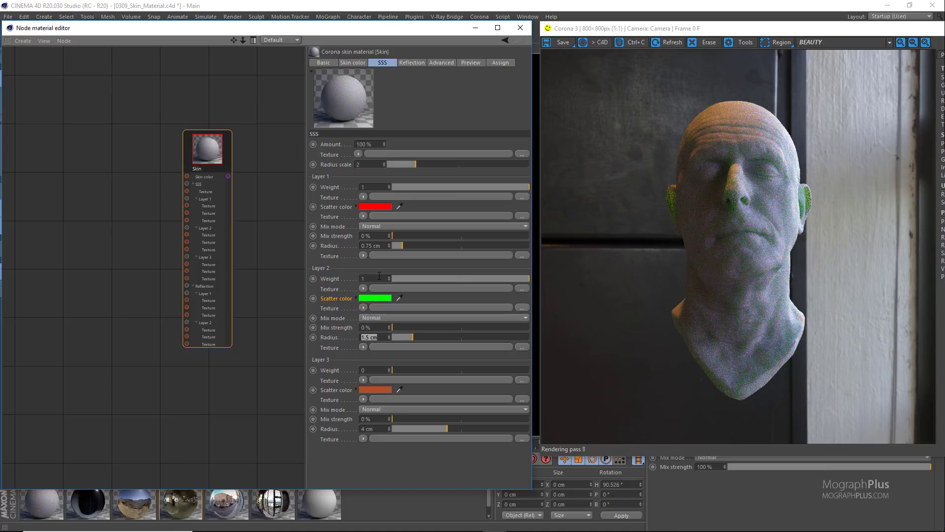
pyautogui.click(365, 246)
pyautogui.moveTo(379, 247); pyautogui.dragTo(344, 264)
pyautogui.moveTo(380, 339); pyautogui.dragTo(343, 343)
pyautogui.click(371, 298)
pyautogui.click(386, 332)
pyautogui.click(368, 246)
pyautogui.write('1.5')
pyautogui.press('Return')
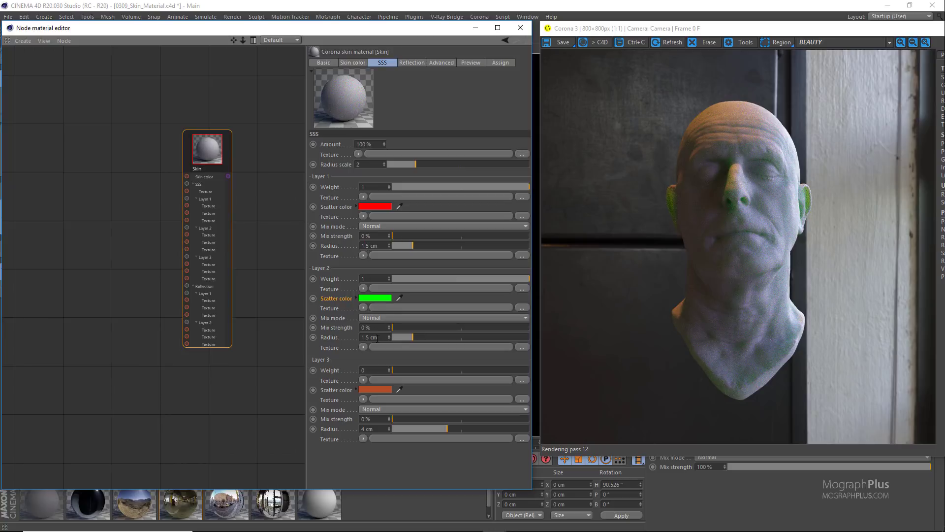
# - Set the SSS Layer 2 radius to 3 cm
pyautogui.click(376, 338)
pyautogui.write('3')
pyautogui.press('Return')
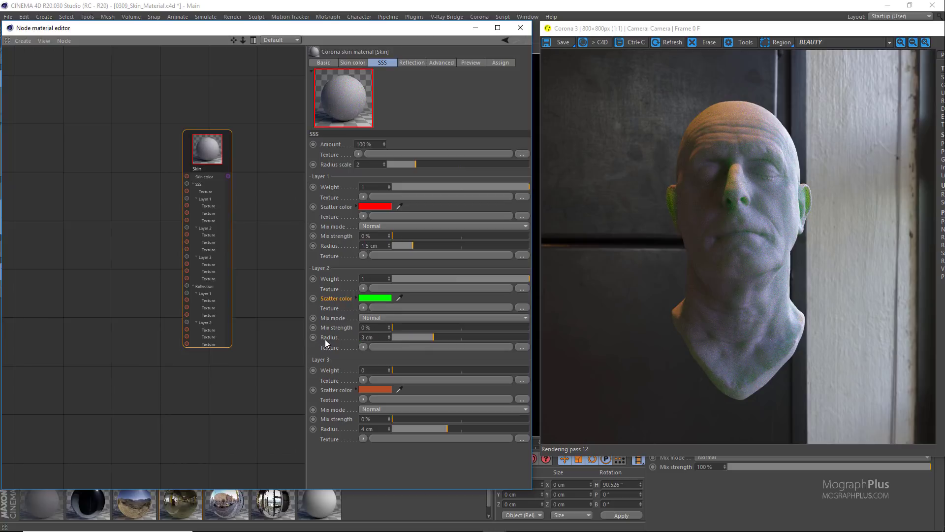
pyautogui.click(335, 246)
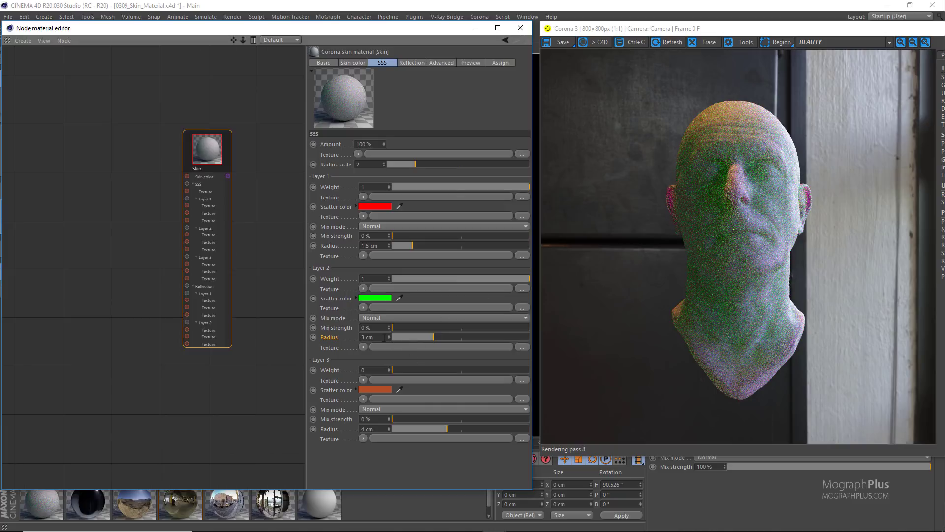
# - Reset the SSS Layer 1 radius to 0.75 cm and the Layer 2 radius to its default of 1.5 cm
pyautogui.moveTo(384, 338); pyautogui.dragTo(355, 335)
pyautogui.moveTo(390, 247); pyautogui.dragTo(386, 257)
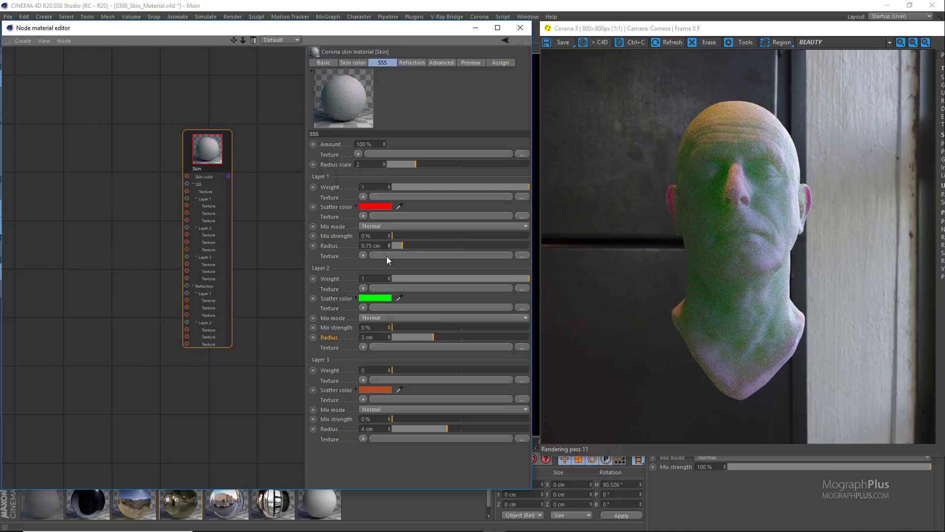
pyautogui.moveTo(391, 337); pyautogui.dragTo(391, 338)
pyautogui.rightClick(330, 338)
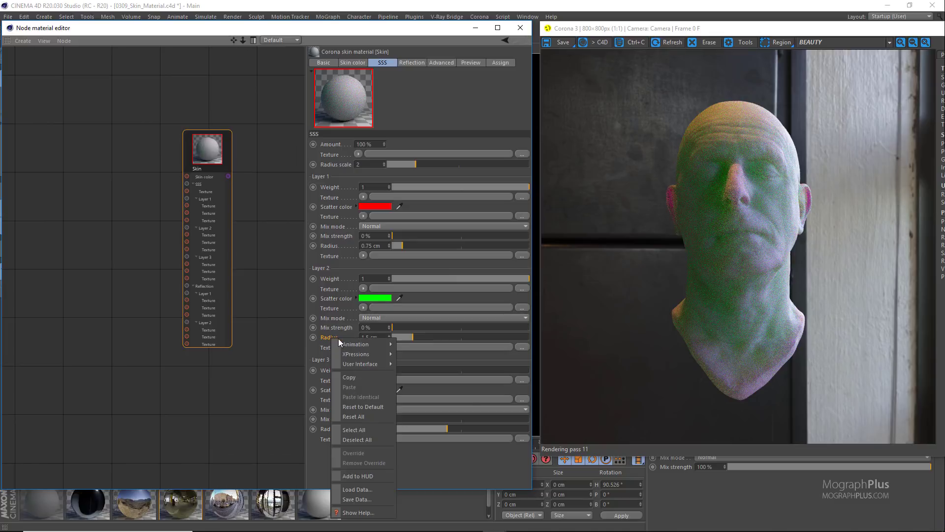
pyautogui.click(374, 403)
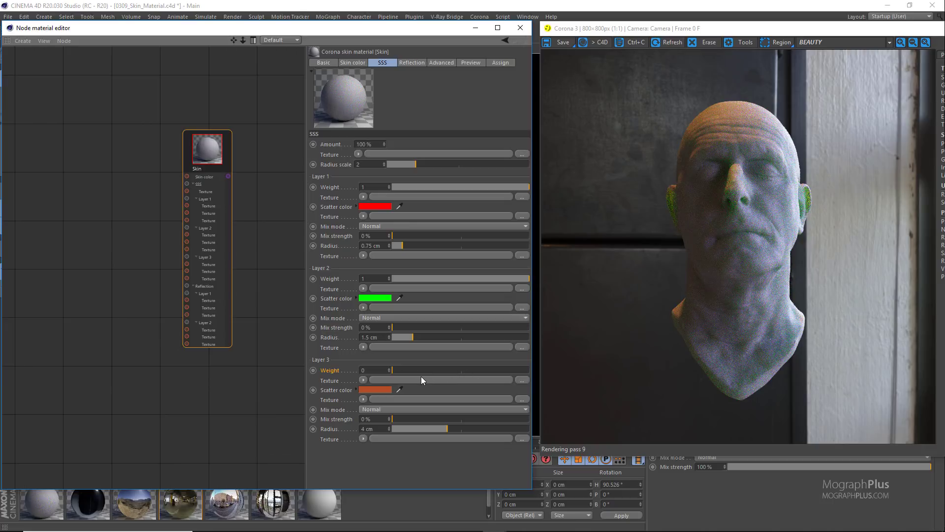
# - Raise the SSS Layer 3 weight to 1 and change its scatter color to pure blue, with red and green at 0
pyautogui.click(526, 368)
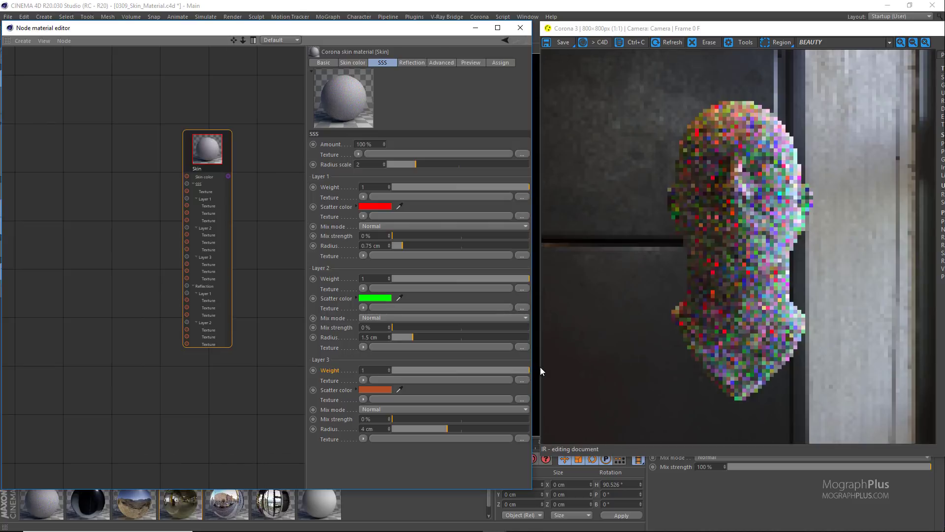
pyautogui.click(380, 387)
pyautogui.click(358, 372)
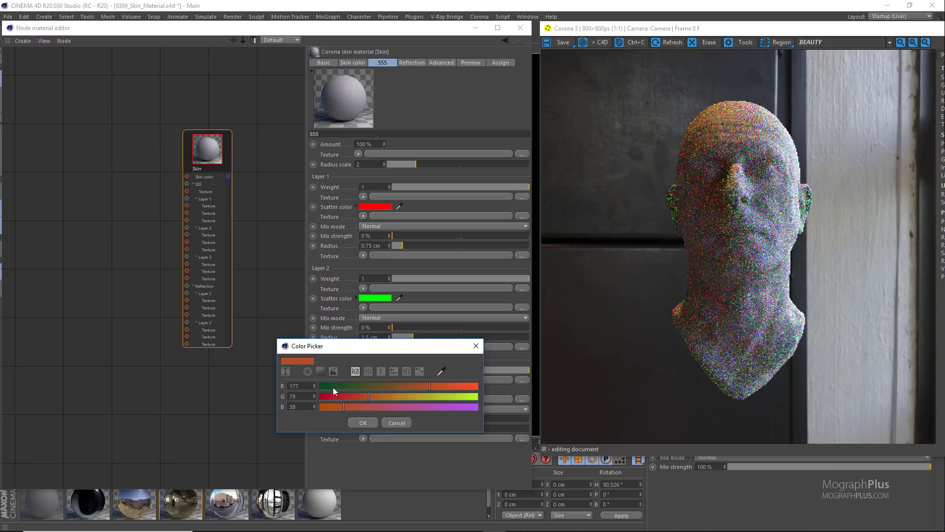
pyautogui.moveTo(333, 387); pyautogui.dragTo(310, 405)
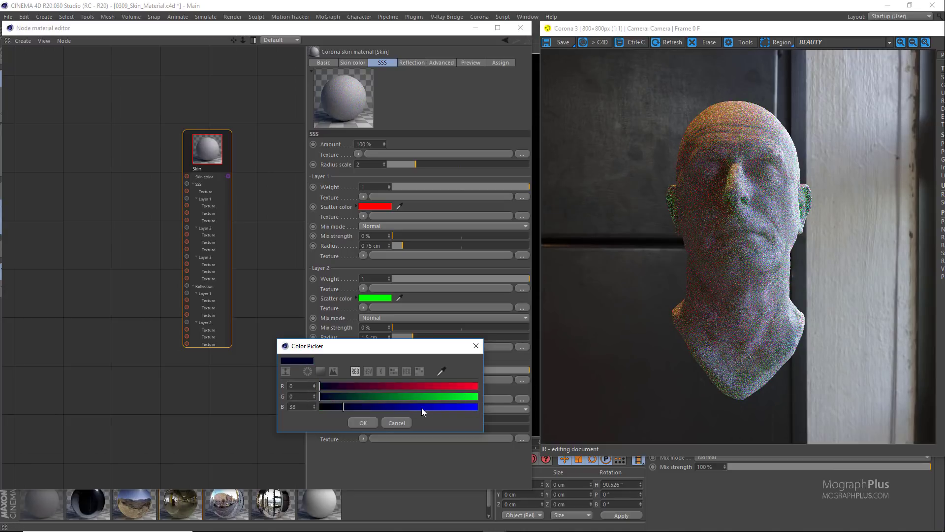
pyautogui.moveTo(421, 408); pyautogui.dragTo(515, 406)
pyautogui.click(365, 423)
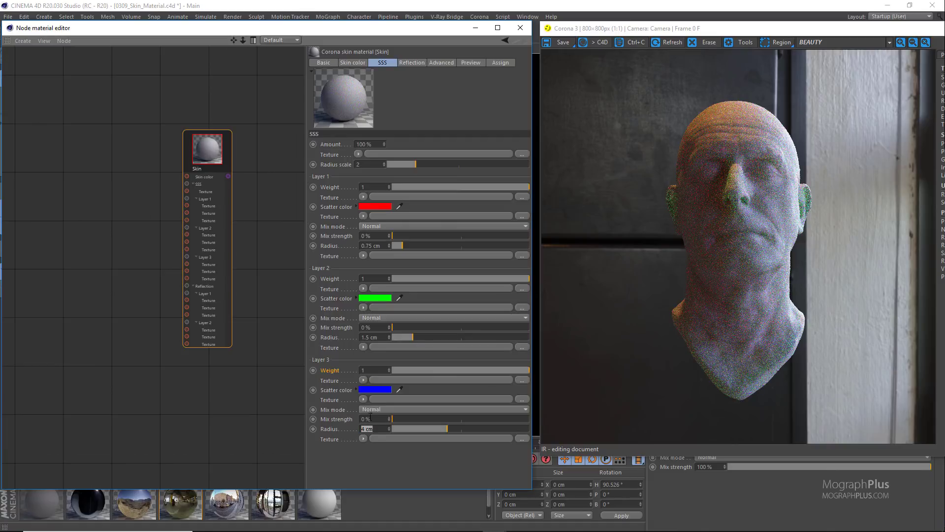
# - Examine the ear up close in the render to see how the three scatter colors combine
pyautogui.click(371, 419)
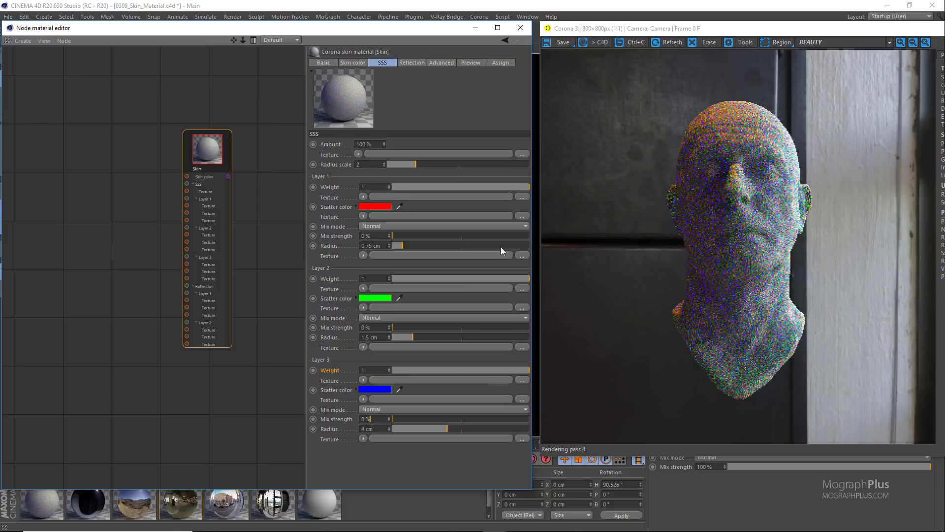
pyautogui.press('Tab')
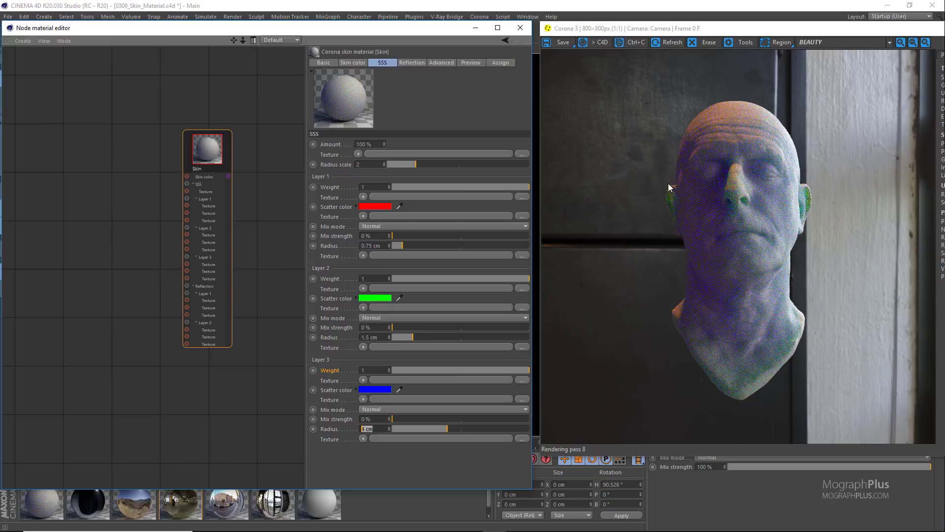
pyautogui.scroll(2, 675, 184)
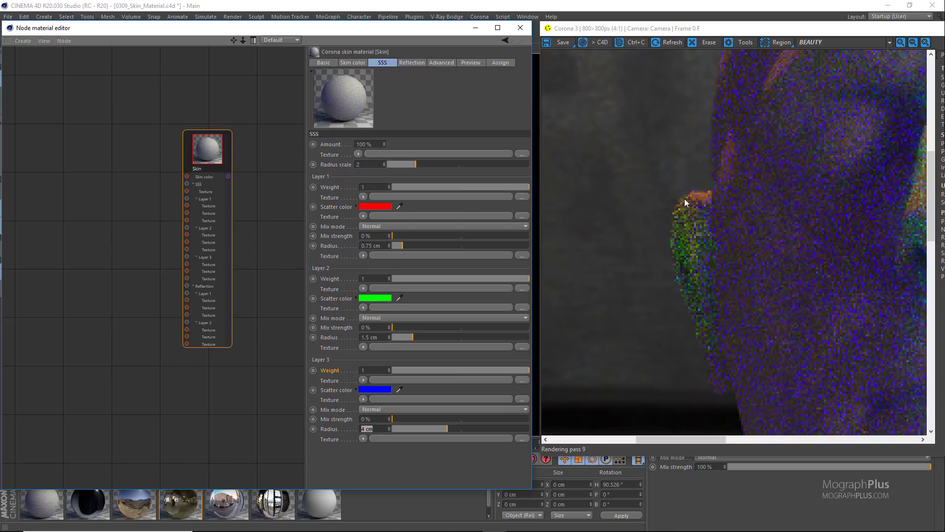
pyautogui.scroll(-2, 700, 198)
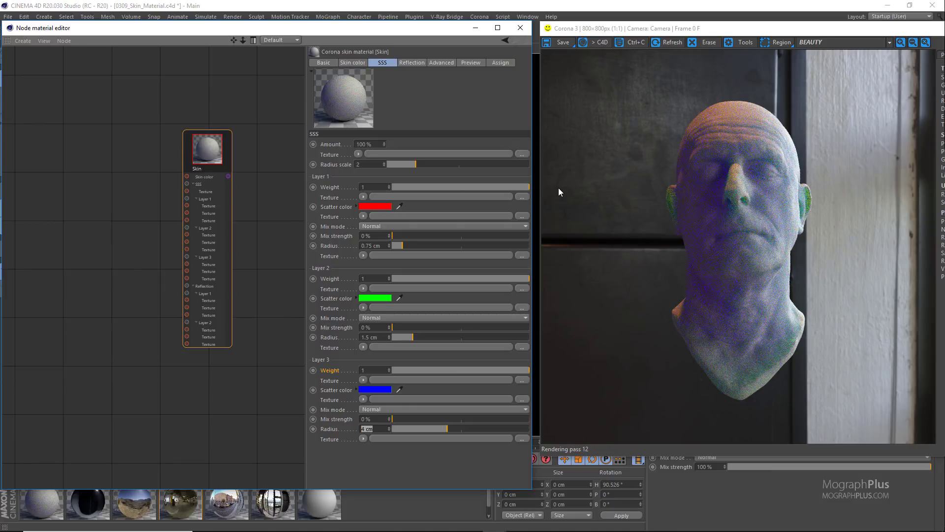
# - Set the SSS Layer 2 radius to 4 cm
pyautogui.click(372, 246)
pyautogui.click(378, 337)
pyautogui.click(379, 429)
pyautogui.click(375, 337)
pyautogui.write('4')
# - Set the SSS Layer 3 radius to 1.5 cm
pyautogui.click(374, 429)
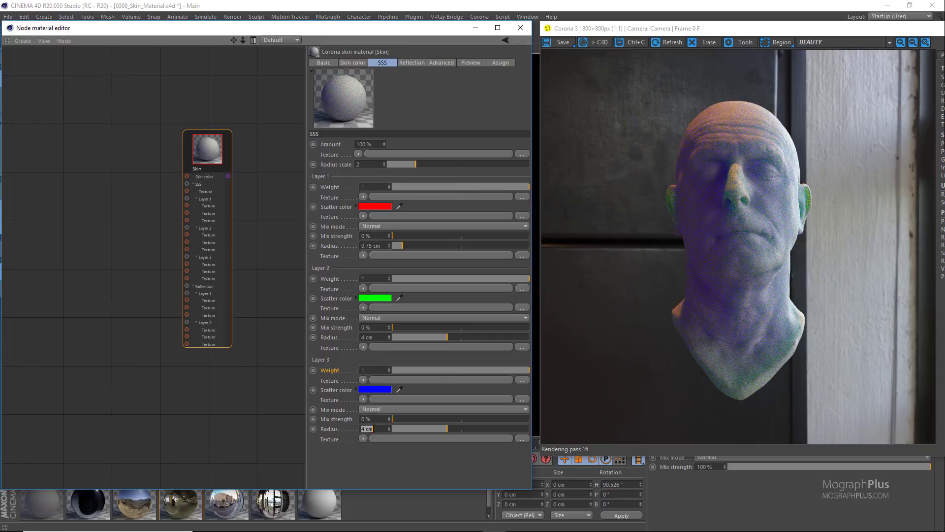
pyautogui.click(373, 429)
pyautogui.hotkey('ctrl', 'a')
pyautogui.write('1.5')
pyautogui.press('Return')
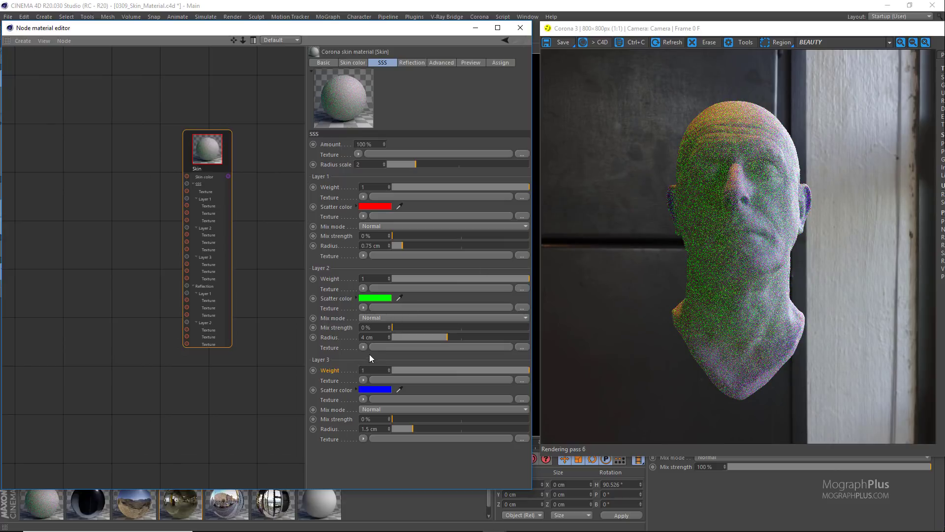
# - Reset the SSS Layer 2 radius to 1.5 cm and set the Layer 3 radius to 2 cm
pyautogui.rightClick(389, 337)
pyautogui.click(382, 433)
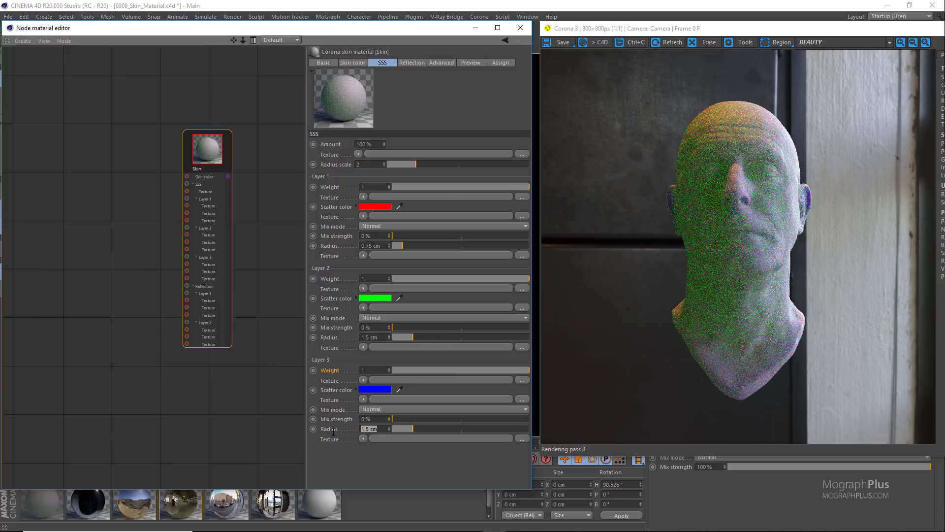
pyautogui.write('2')
pyautogui.press('Return')
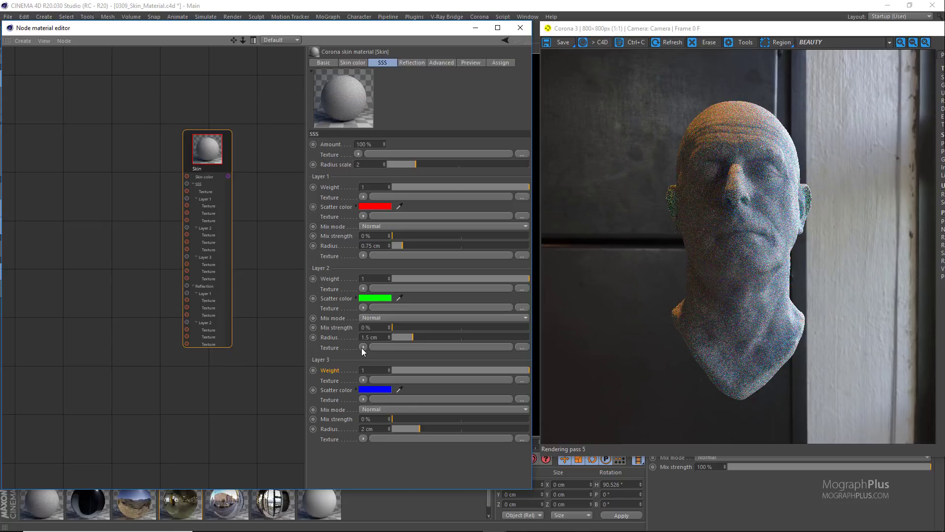
# - Set the skin color level to 0 % so only the reflections shade the head
pyautogui.click(407, 62)
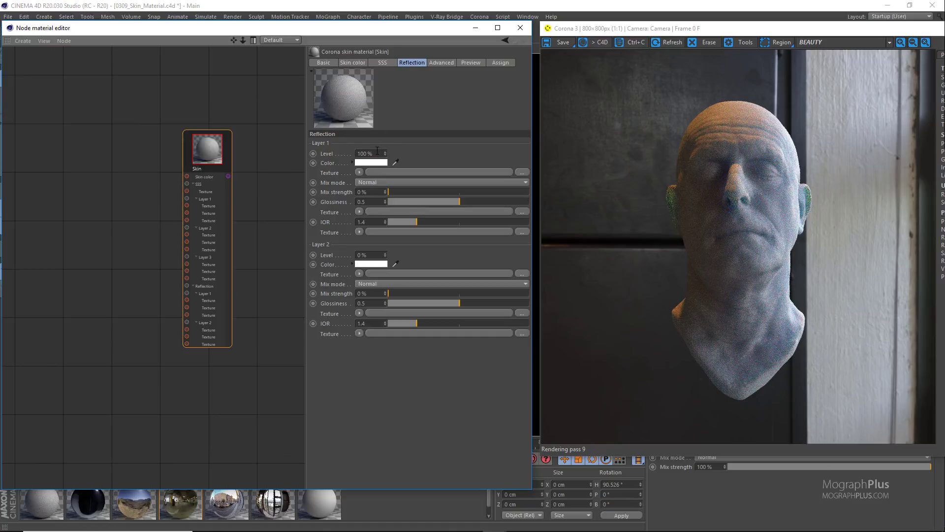
pyautogui.click(360, 63)
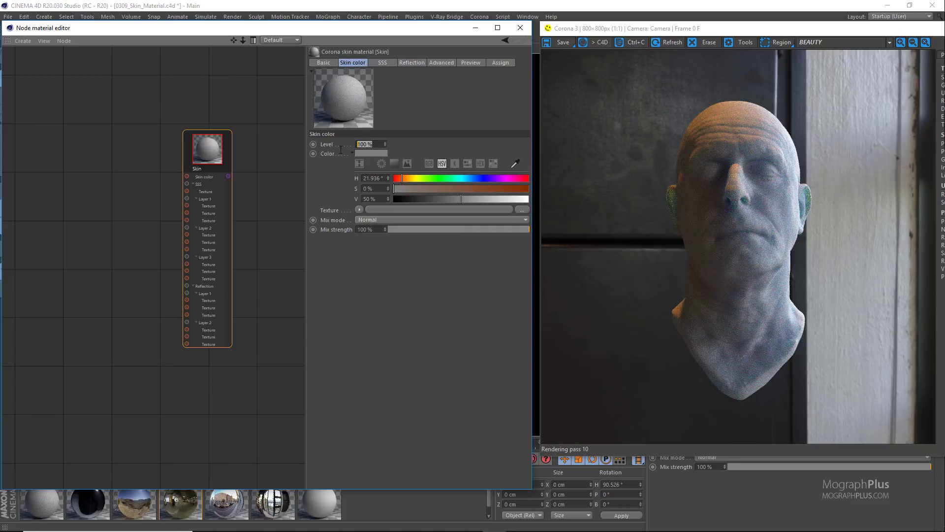
pyautogui.press('Return')
# - Try a Layer 2 reflection glossiness of 0.73 and reset it to 0.5
pyautogui.click(412, 63)
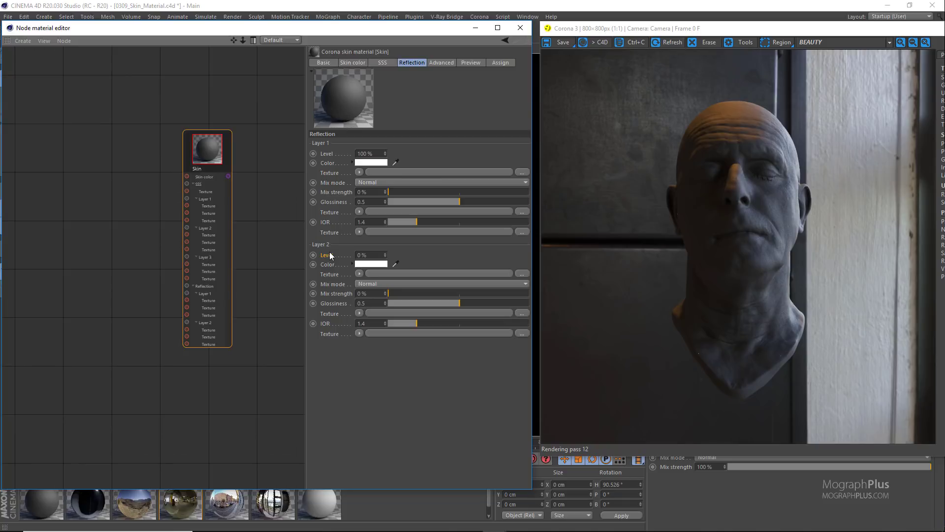
pyautogui.doubleClick(362, 202)
pyautogui.click(472, 303)
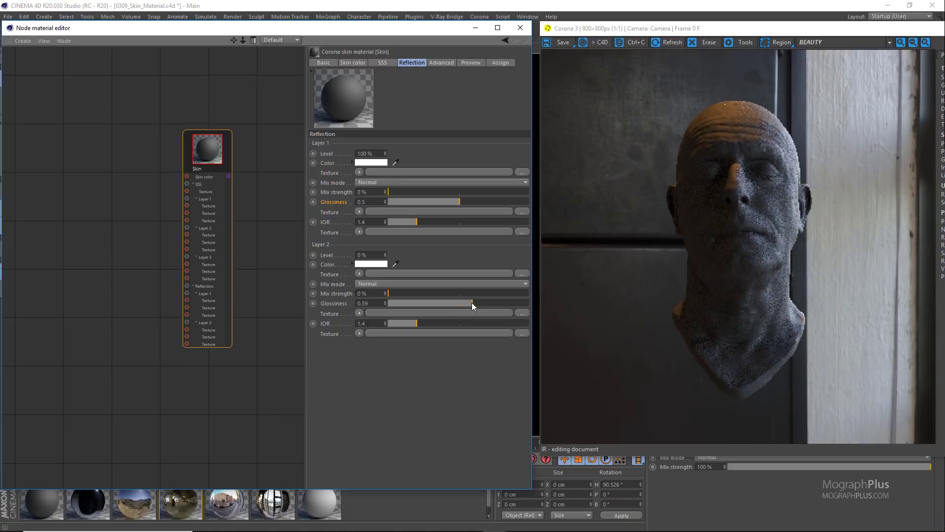
pyautogui.moveTo(474, 302); pyautogui.dragTo(492, 302)
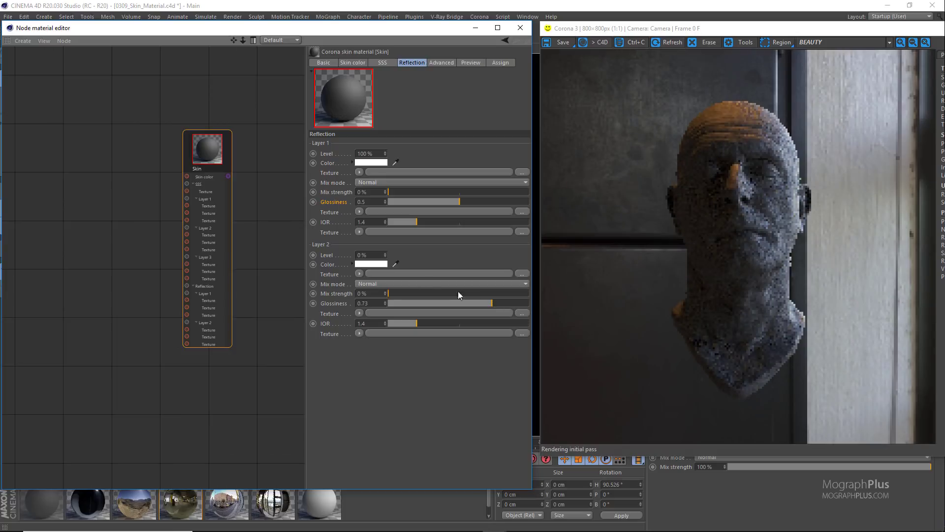
pyautogui.keyDown('ctrl'); pyautogui.click(385, 303); pyautogui.keyUp('ctrl')
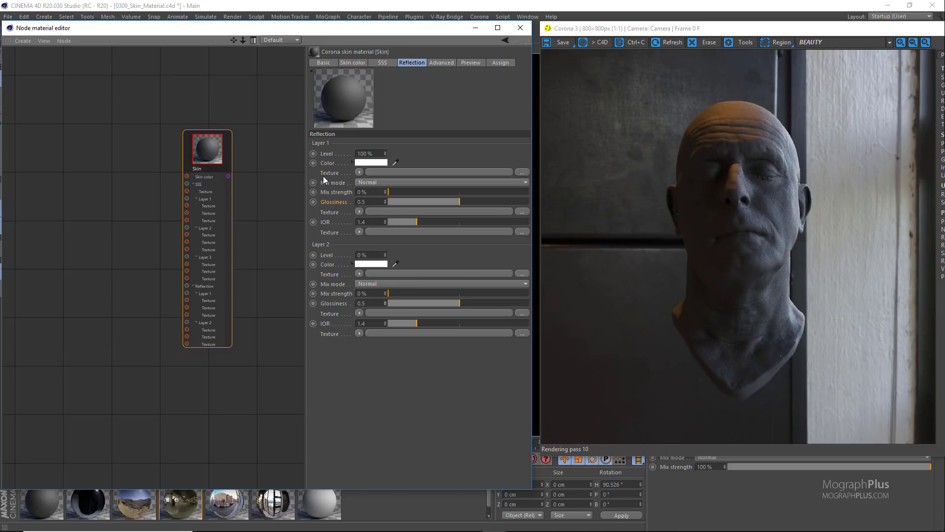
# - Tint the Layer 1 reflection color blue with a hue of 238° and a saturation of 66 %
pyautogui.click(371, 163)
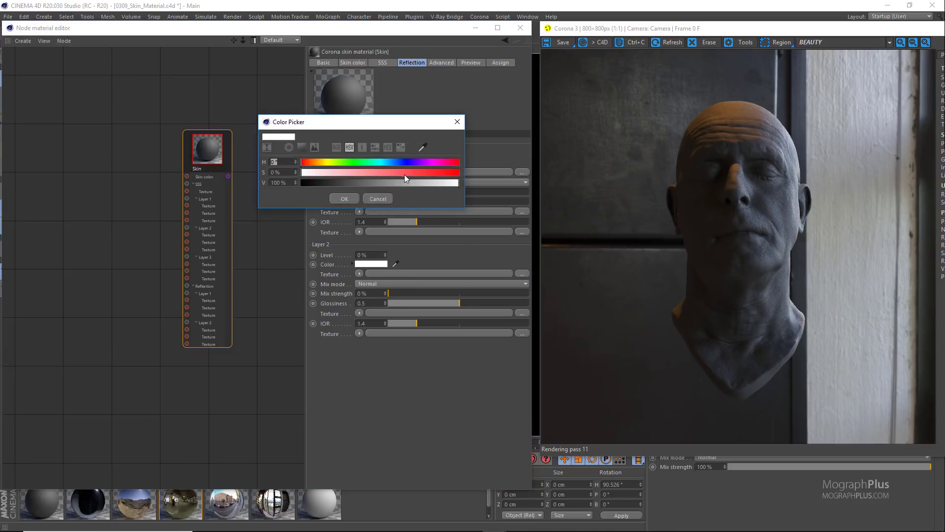
pyautogui.click(344, 199)
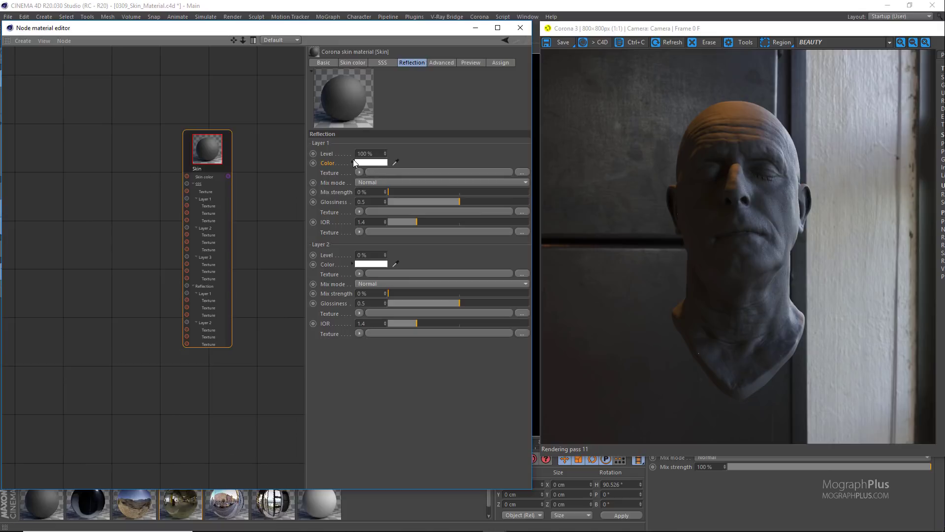
pyautogui.click(353, 162)
pyautogui.click(457, 188)
pyautogui.click(483, 198)
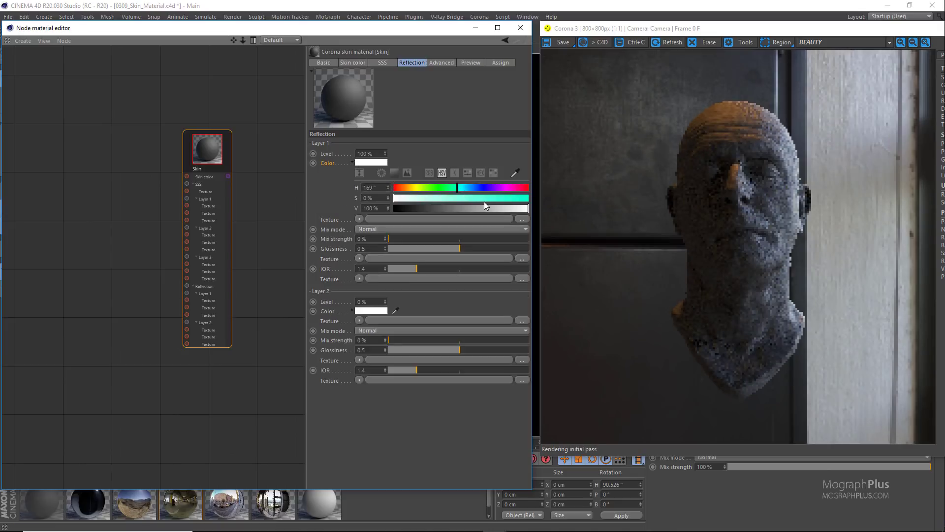
pyautogui.click(483, 187)
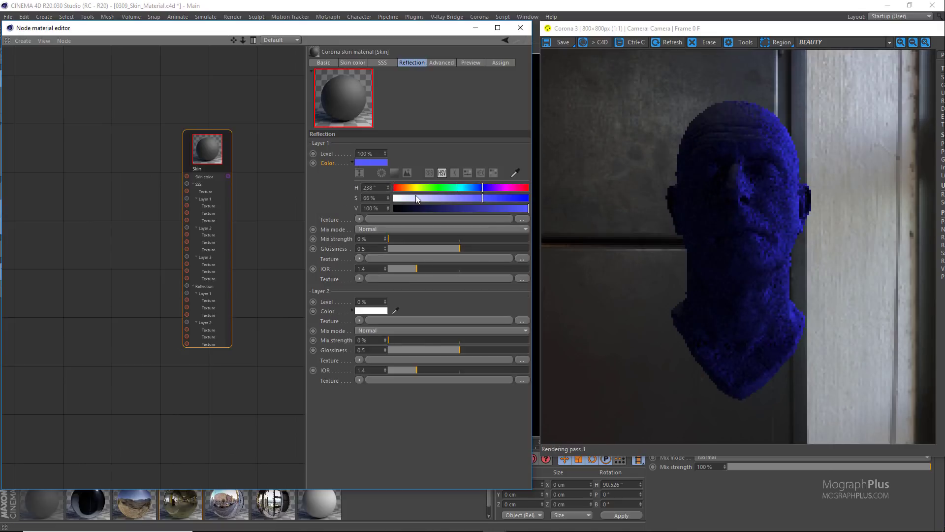
# - Try faint Layer 1 reflection color saturations of 12 % and 7 %, and return the color to white with 0 % saturation
pyautogui.click(395, 198)
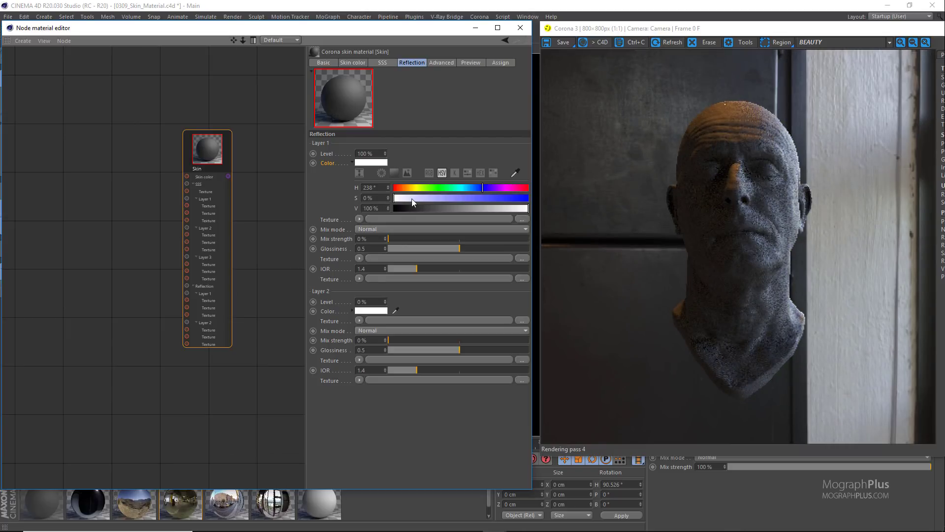
pyautogui.click(409, 199)
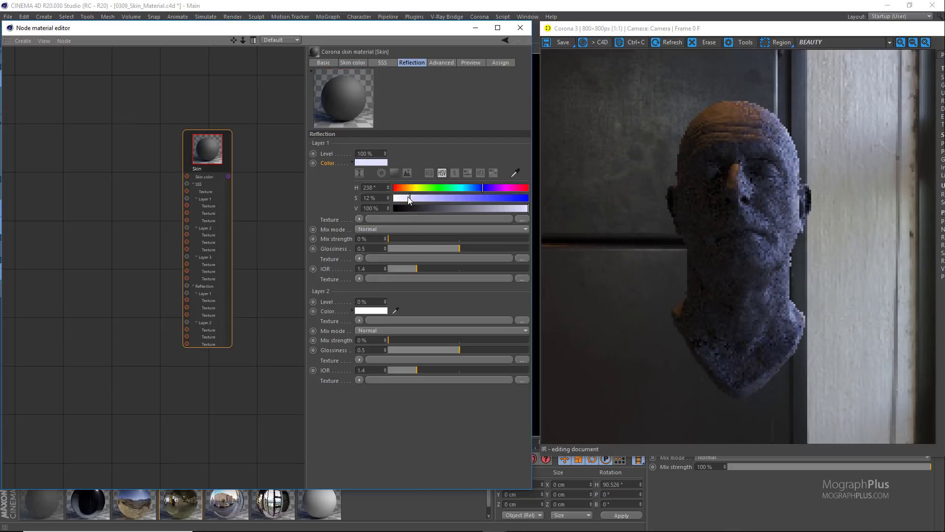
pyautogui.click(403, 198)
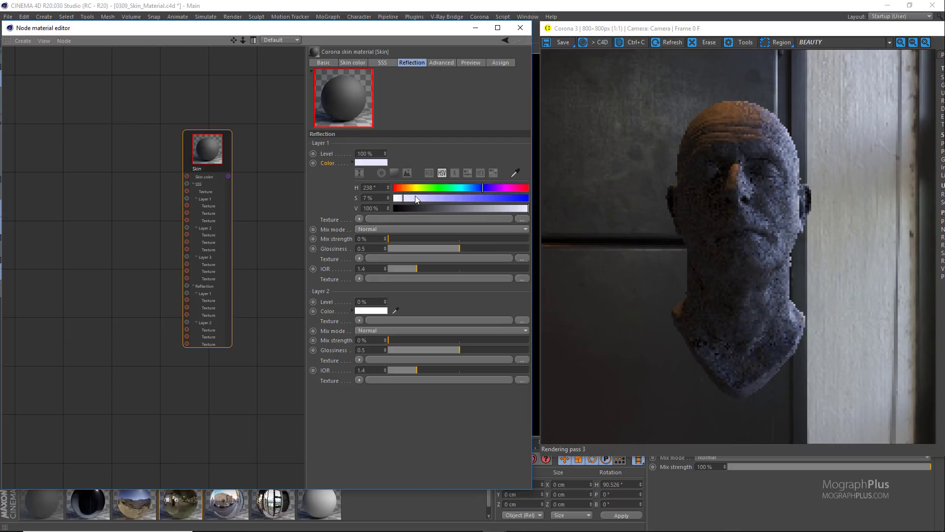
pyautogui.click(396, 198)
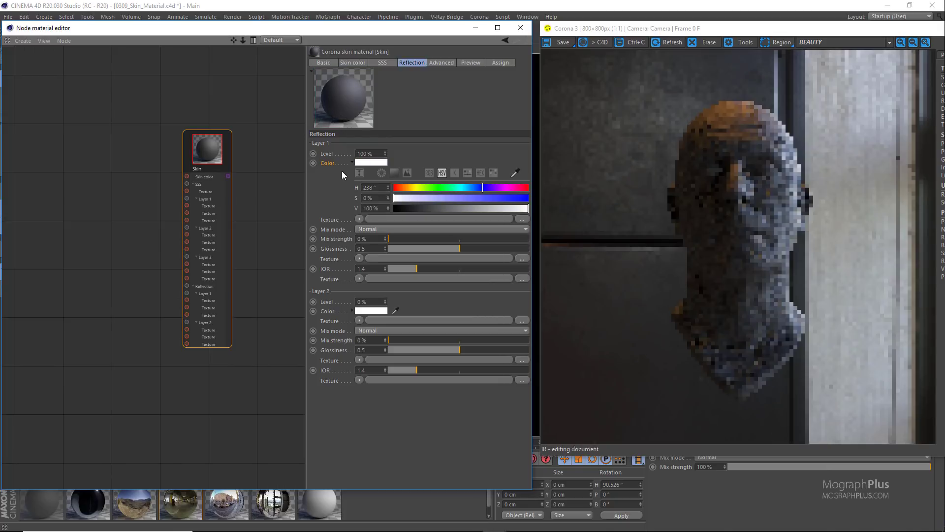
pyautogui.click(353, 163)
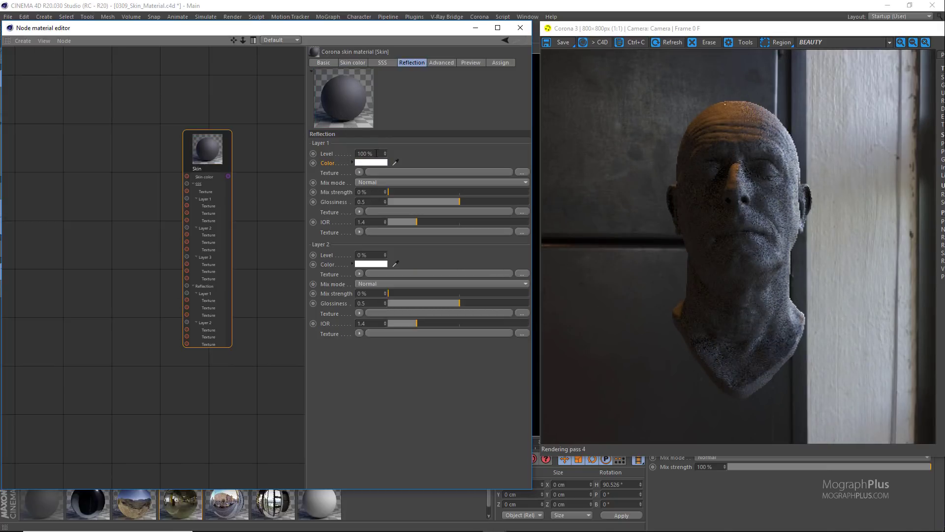
# - Try Layer 1 reflection levels of 0 % and 50 %, and restore the level to 100 %
pyautogui.write('0')
pyautogui.press('Return')
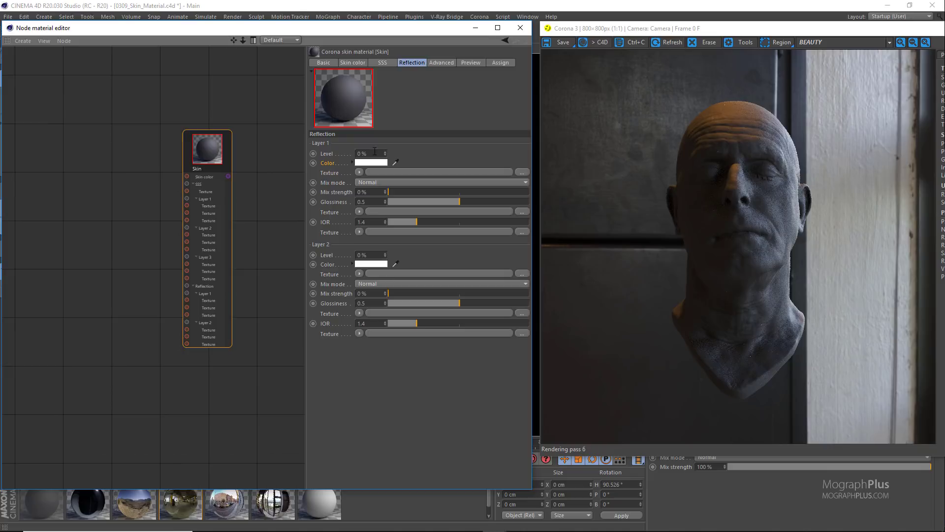
pyautogui.doubleClick(375, 153)
pyautogui.write('50')
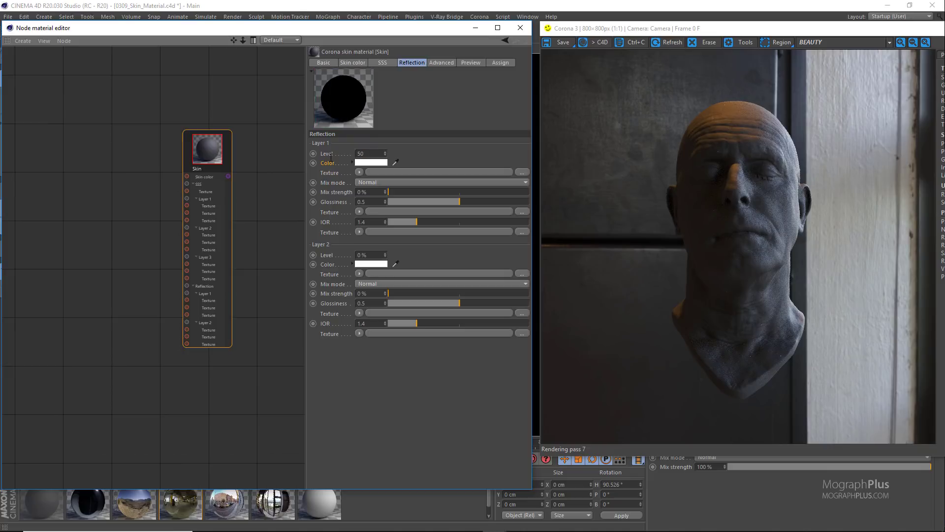
pyautogui.doubleClick(363, 155)
pyautogui.write('100')
pyautogui.press('Return')
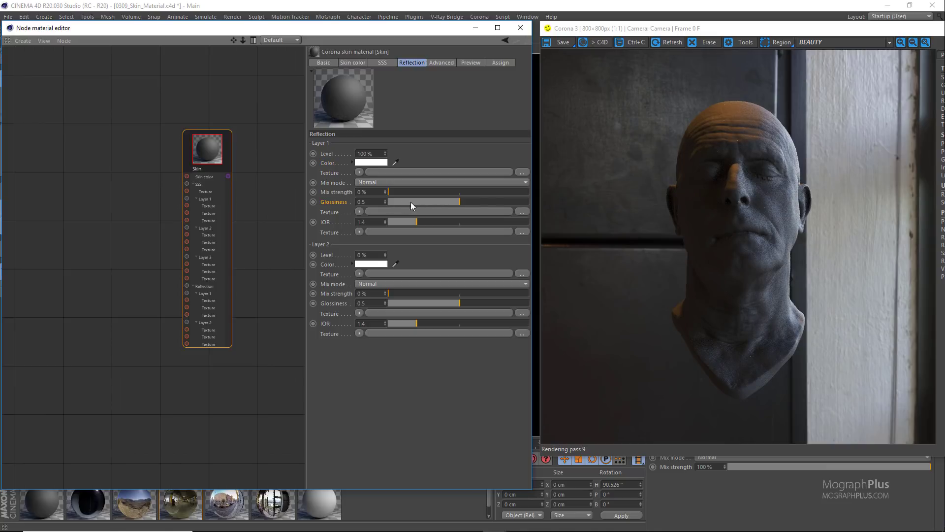
# - Compare Layer 1 reflection glossiness values of 0.9, 0.5 and 0.1, and return to 0.5
pyautogui.click(516, 201)
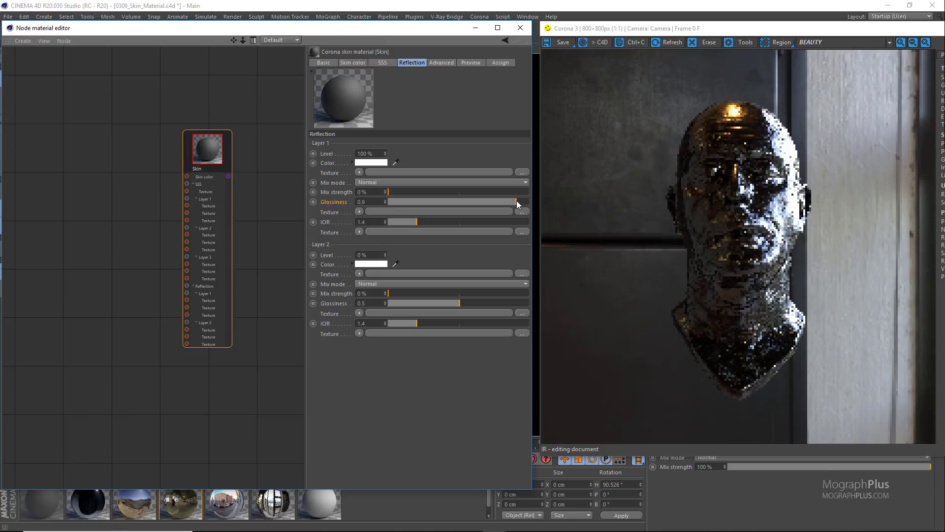
pyautogui.click(460, 200)
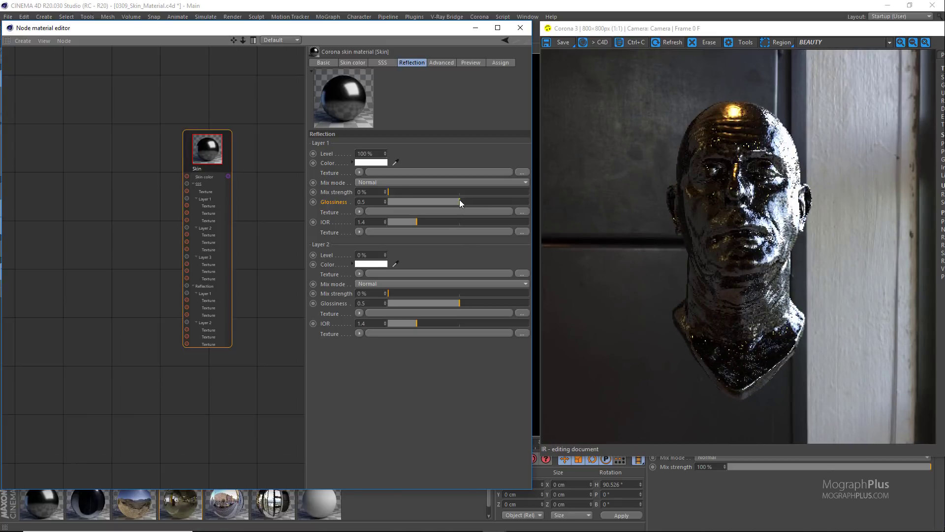
pyautogui.click(401, 201)
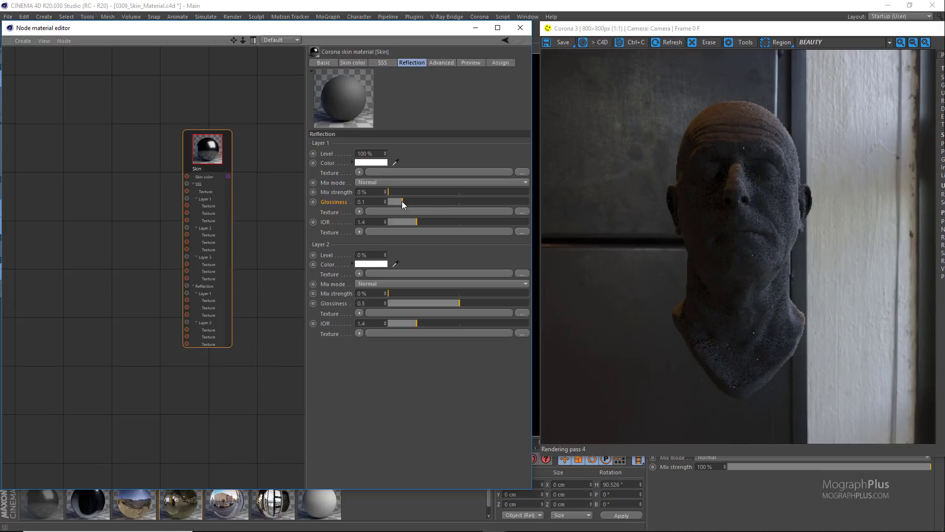
pyautogui.hotkey('ctrl', 'z')
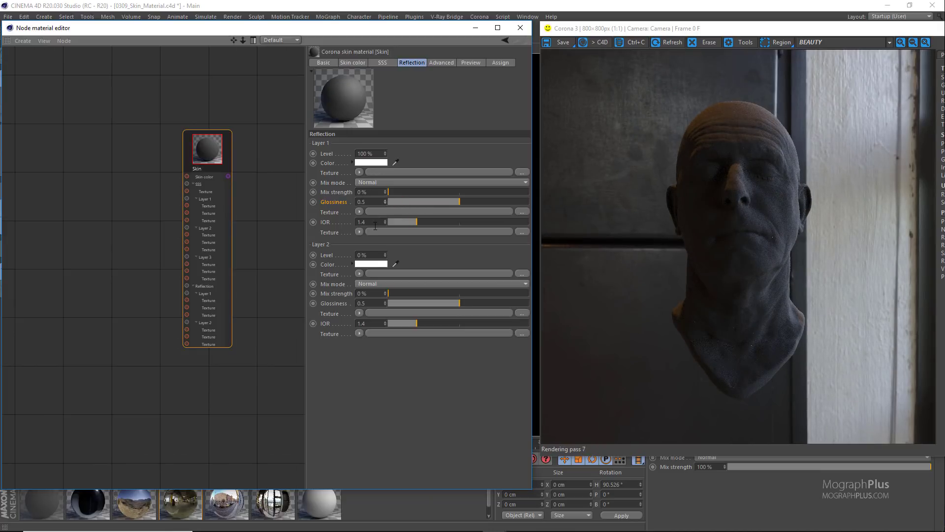
# - Try a Layer 1 reflection IOR of 1.32 and restore it to 1.4
pyautogui.click(324, 222)
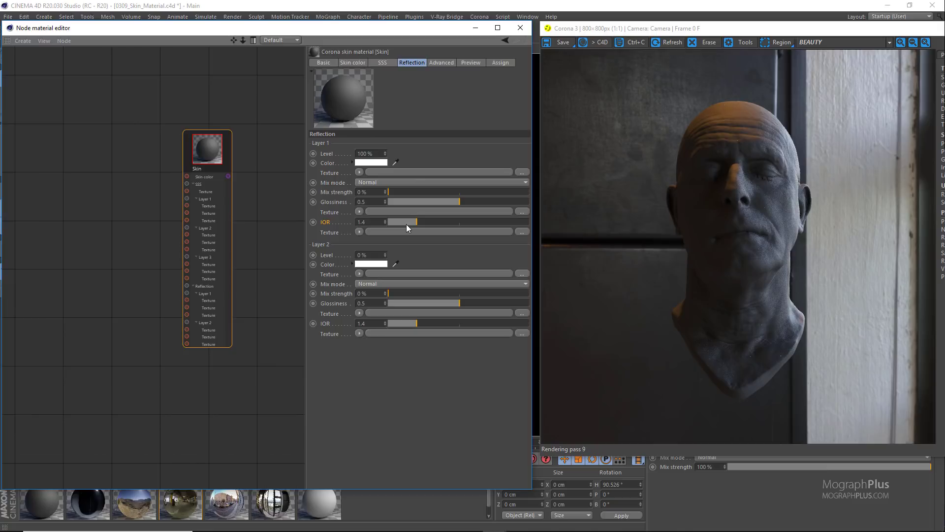
pyautogui.moveTo(406, 224)
pyautogui.mouseDown()
pyautogui.moveTo(398, 223)
pyautogui.moveTo(412, 223)
pyautogui.mouseUp()
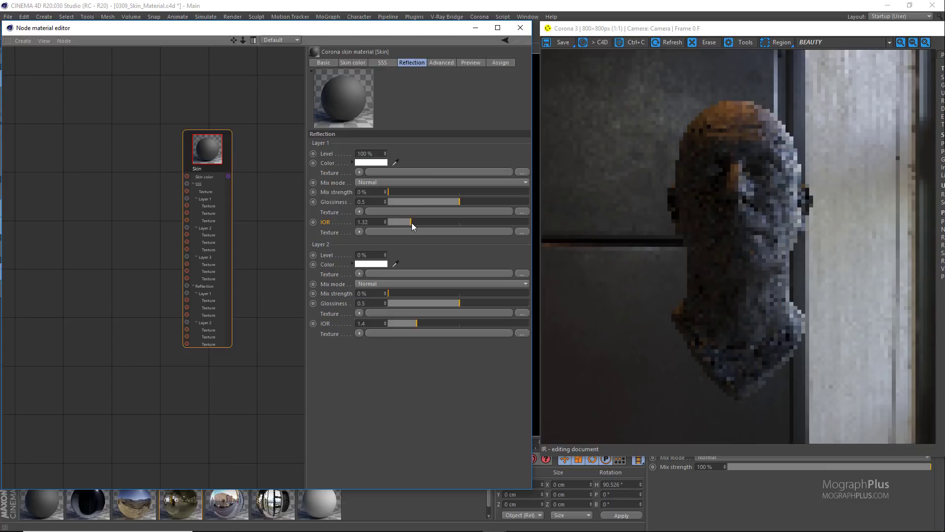
pyautogui.rightClick(385, 224)
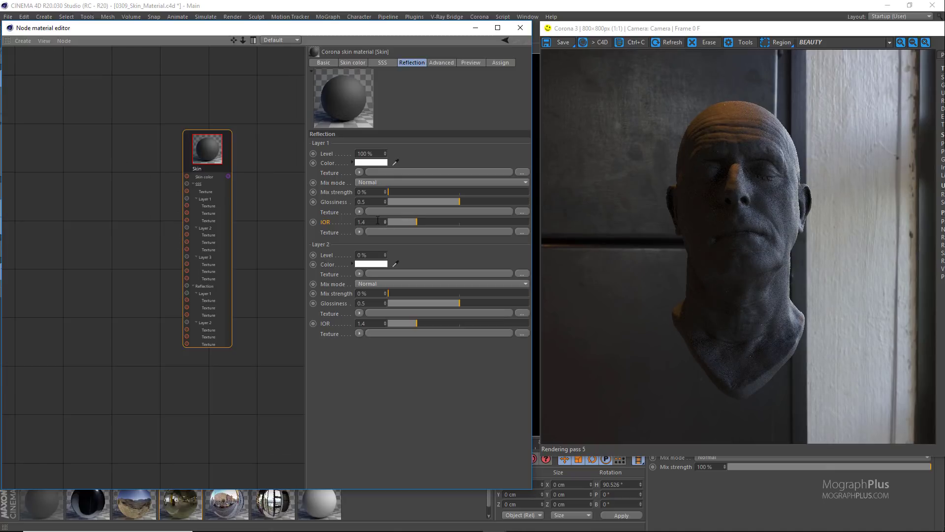
pyautogui.moveTo(367, 222); pyautogui.dragTo(316, 233)
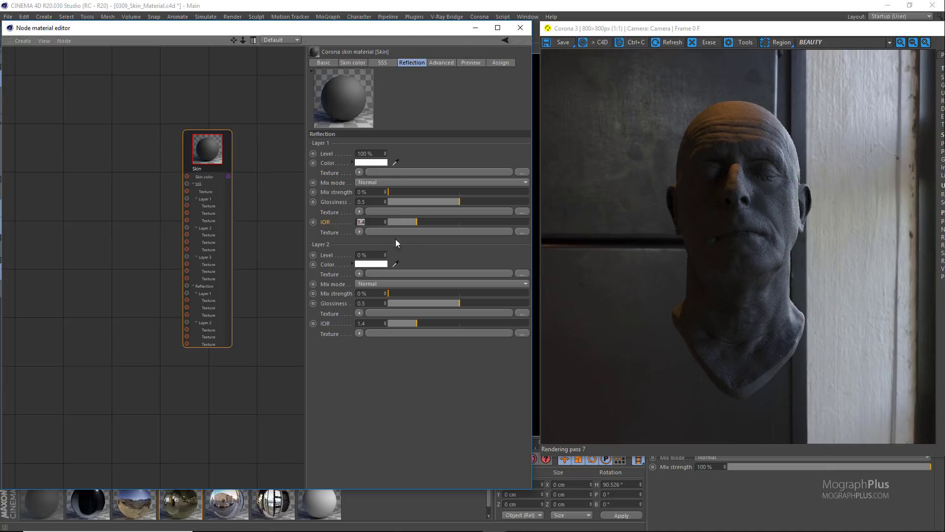
pyautogui.click(436, 240)
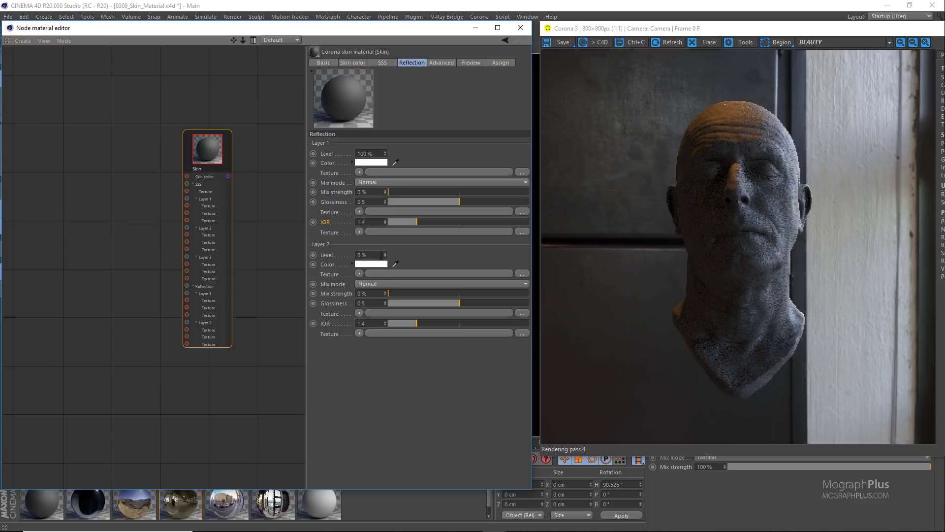
# - Set the Layer 2 reflection level to 25 % and its glossiness to 0.71
pyautogui.moveTo(382, 255); pyautogui.dragTo(297, 276)
pyautogui.write('25')
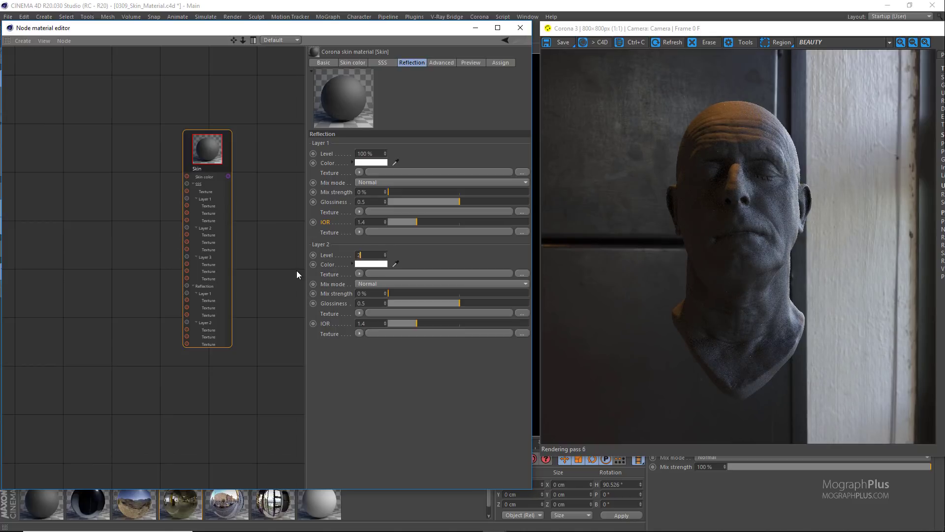
pyautogui.press('Return')
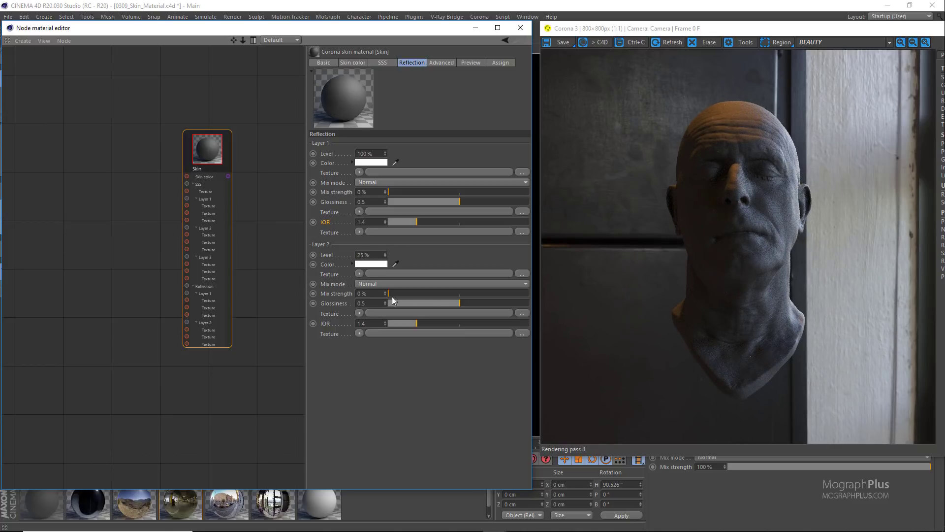
pyautogui.moveTo(481, 303); pyautogui.dragTo(490, 303)
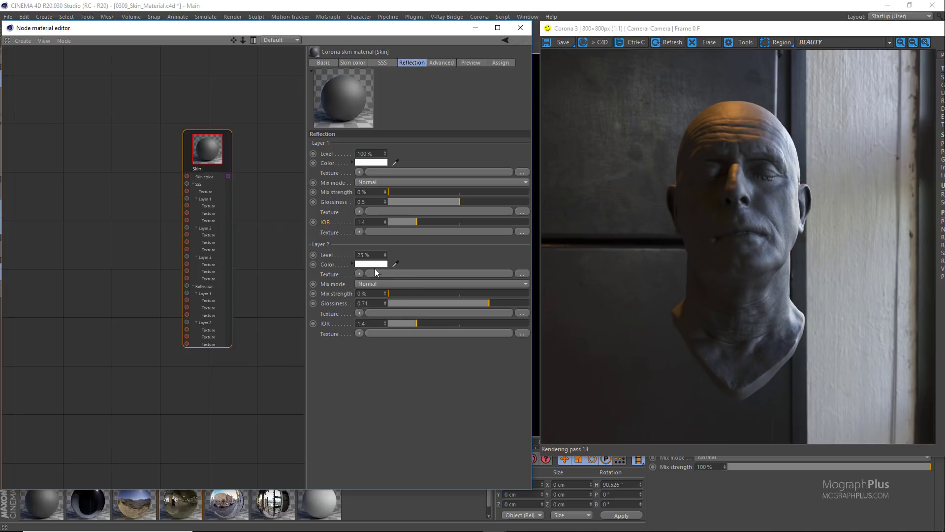
# - Reset the Layer 2 reflection level to 0 % and set the skin color level to 100 %
pyautogui.moveTo(385, 255); pyautogui.dragTo(387, 266)
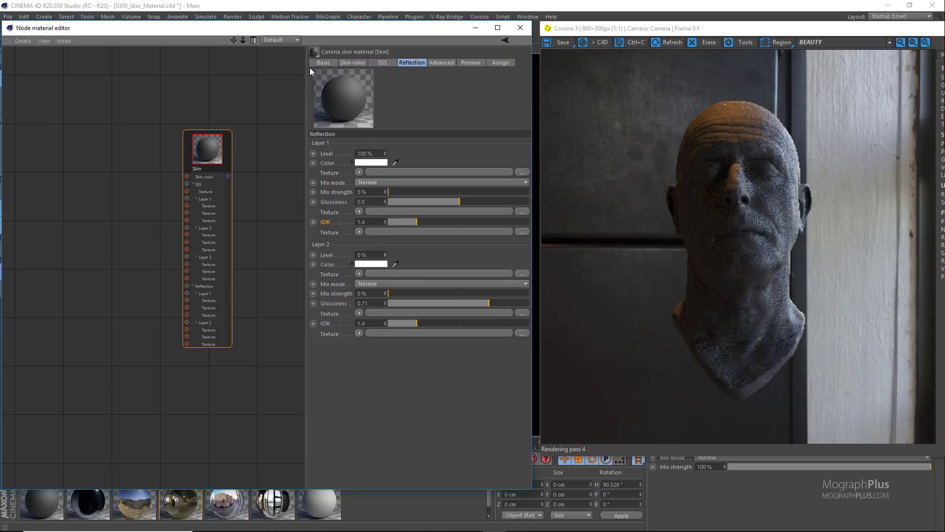
pyautogui.click(350, 63)
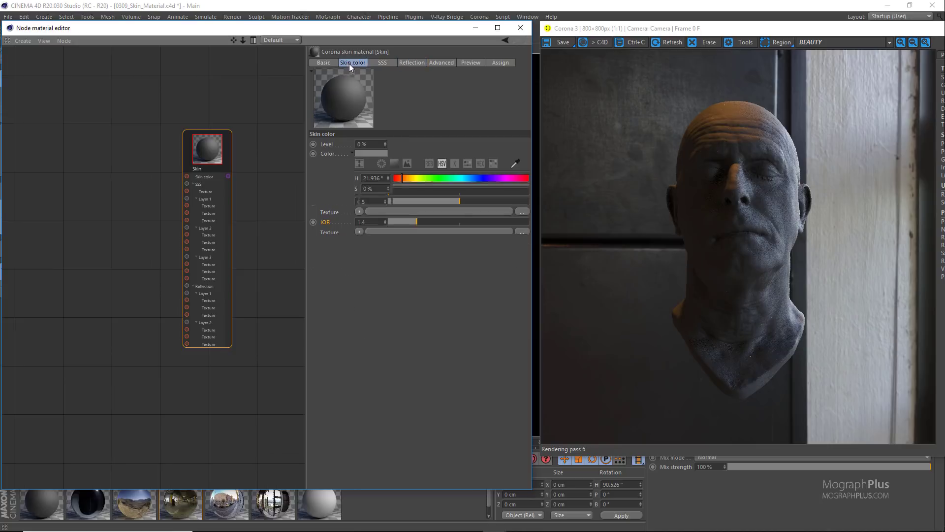
pyautogui.moveTo(376, 145); pyautogui.dragTo(327, 154)
pyautogui.write('100')
pyautogui.press('Return')
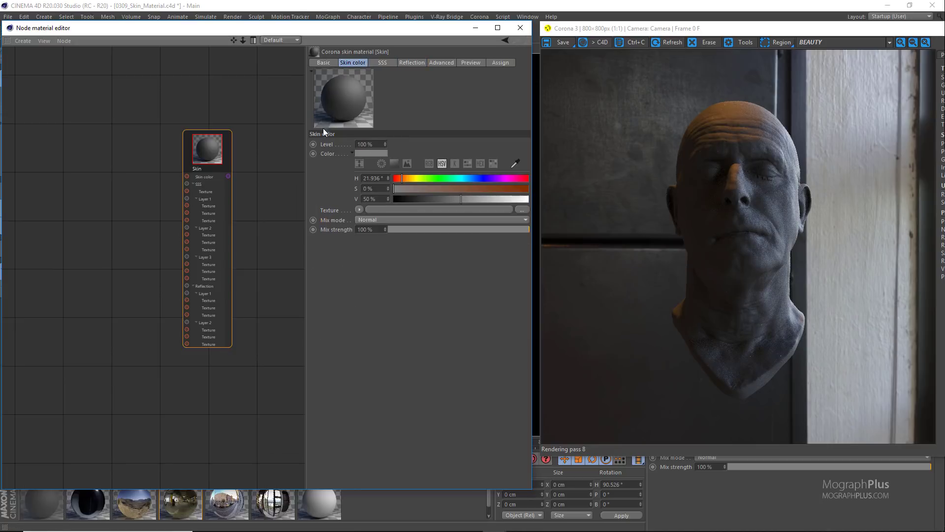
# - Look over the skin material's basic channel options and its advanced settings
pyautogui.click(323, 63)
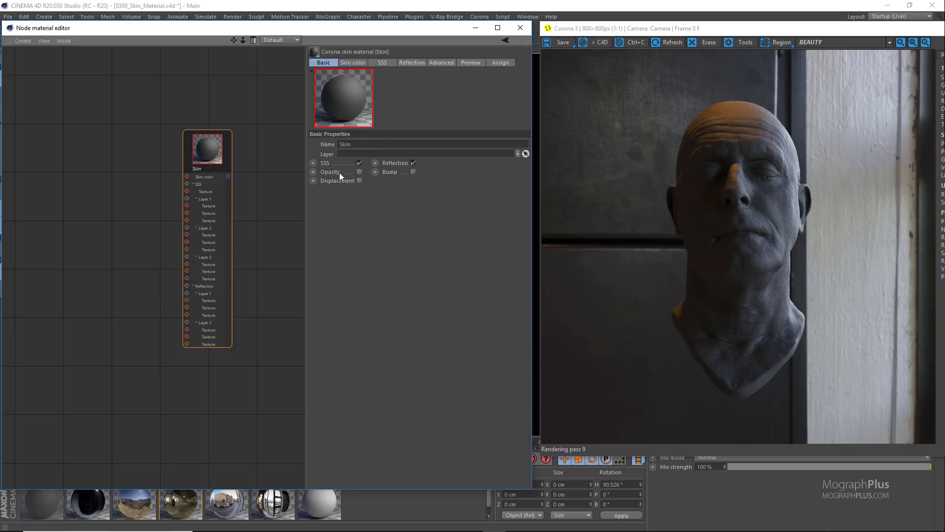
pyautogui.click(392, 172)
pyautogui.click(442, 63)
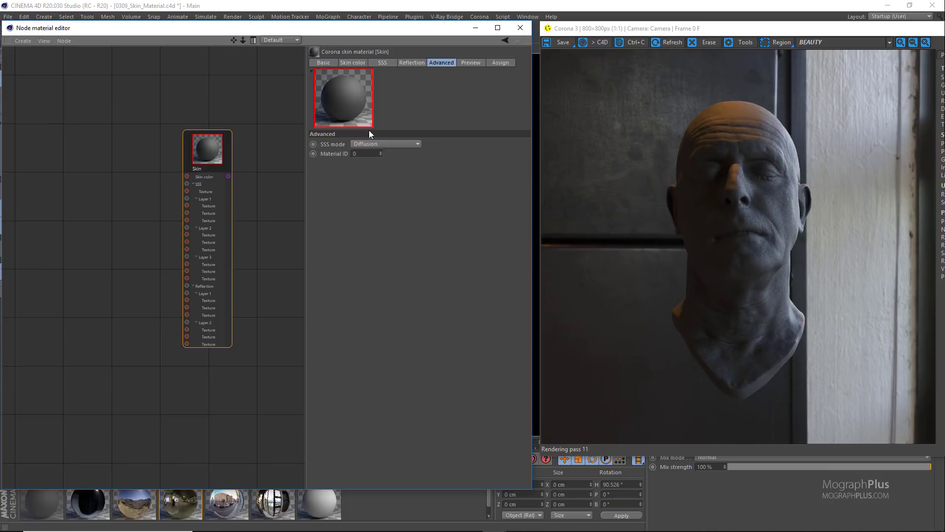
# - Inspect the skin material's SSS mode options, keeping Diffusion, and look over its skin color settings
pyautogui.click(410, 144)
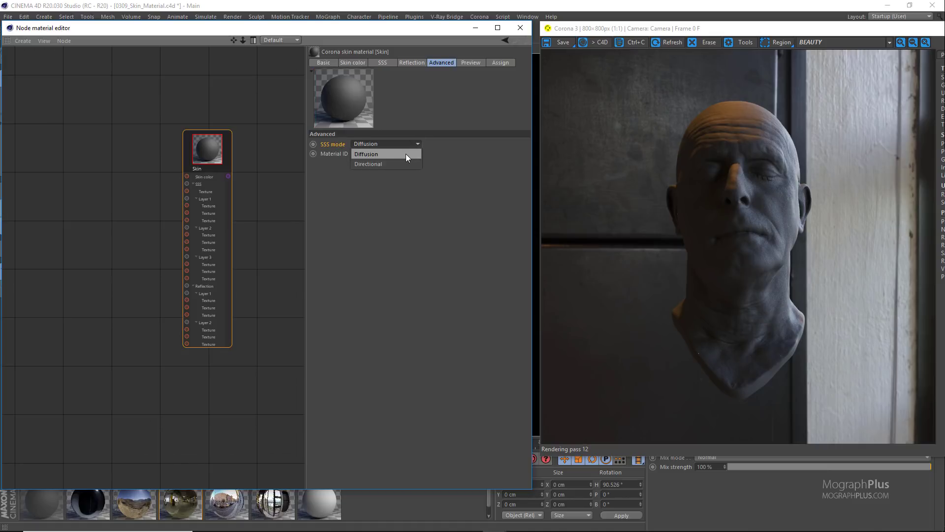
pyautogui.click(418, 154)
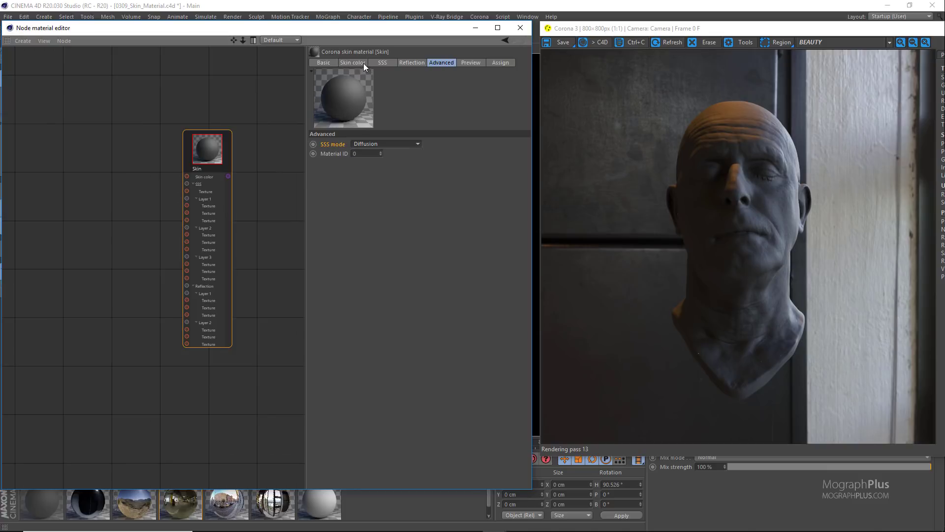
pyautogui.click(363, 62)
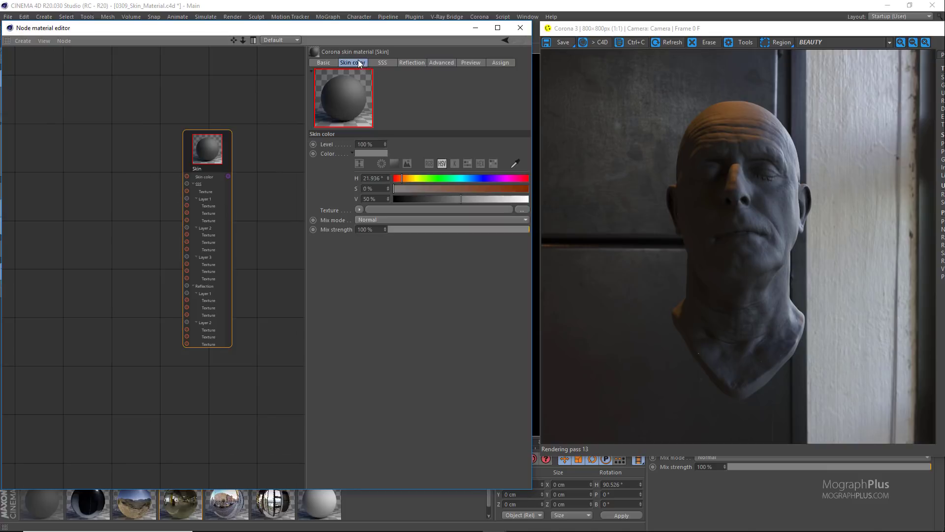
pyautogui.click(435, 62)
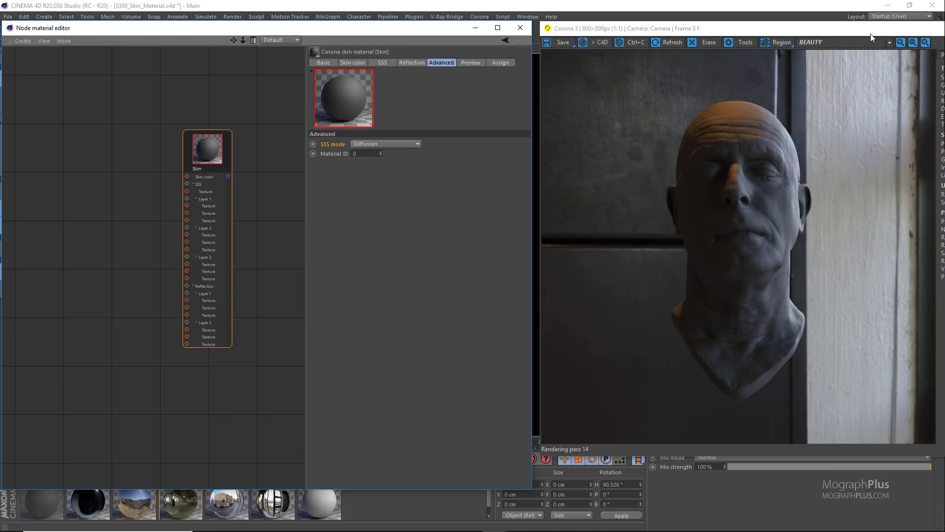
# - Restart the Corona render of the head and check the available SSS modes again
pyautogui.click(848, 31)
pyautogui.moveTo(849, 31); pyautogui.dragTo(770, 35)
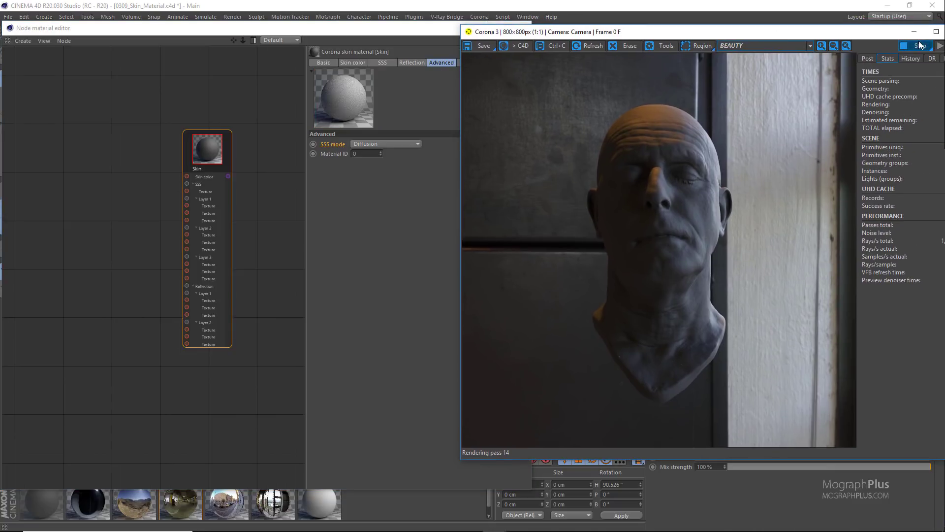
pyautogui.click(940, 46)
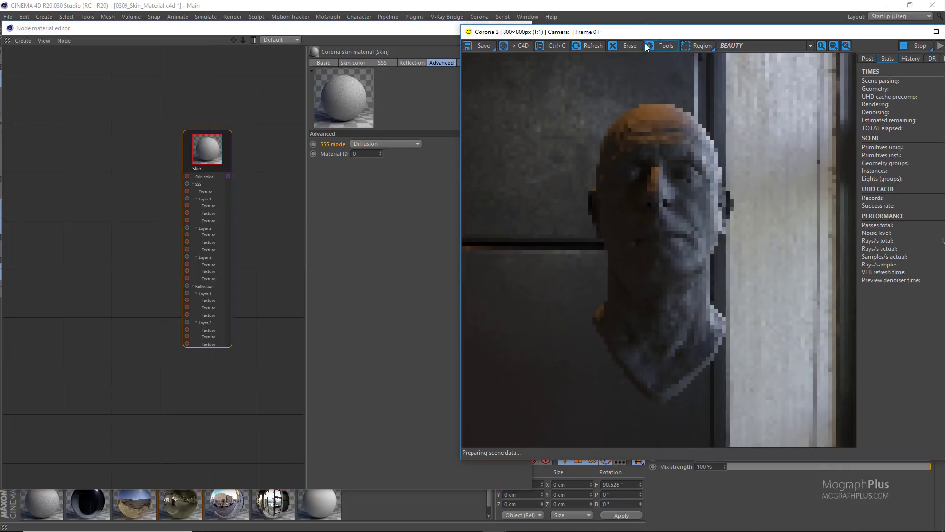
pyautogui.moveTo(635, 36); pyautogui.dragTo(710, 56)
pyautogui.click(380, 144)
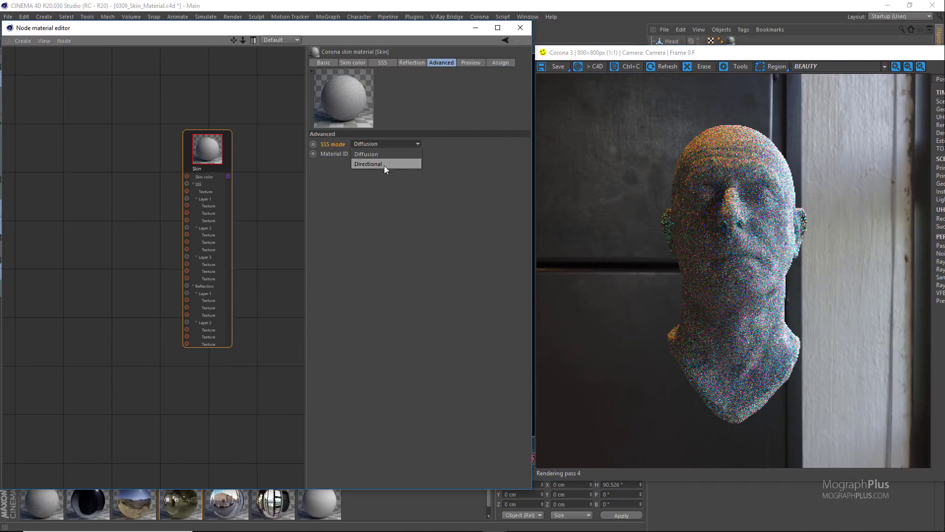
# - Create a new Corona Skin Material in an empty area of the node editor
pyautogui.click(233, 211)
pyautogui.moveTo(232, 211); pyautogui.dragTo(96, 20, button='middle')
pyautogui.moveTo(210, 300); pyautogui.dragTo(189, 184, button='middle')
pyautogui.rightClick(169, 190)
pyautogui.moveTo(200, 218)
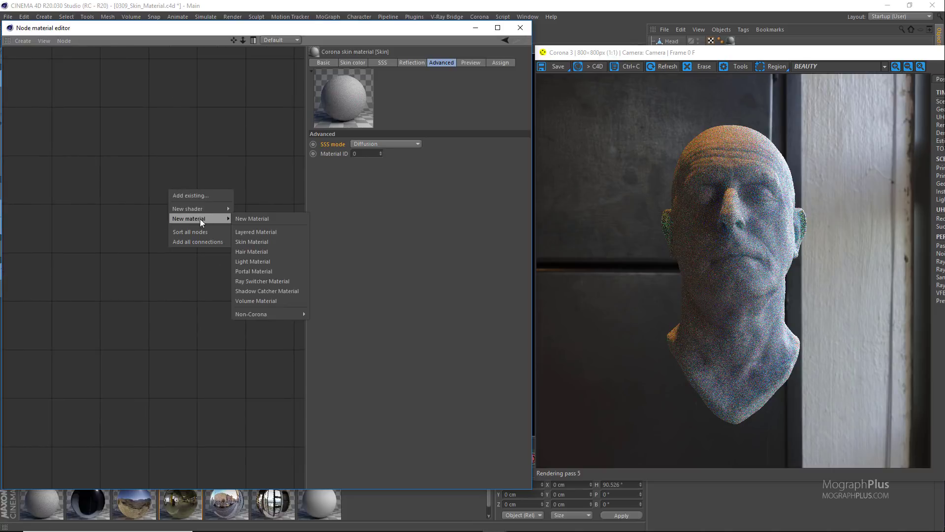
pyautogui.click(276, 241)
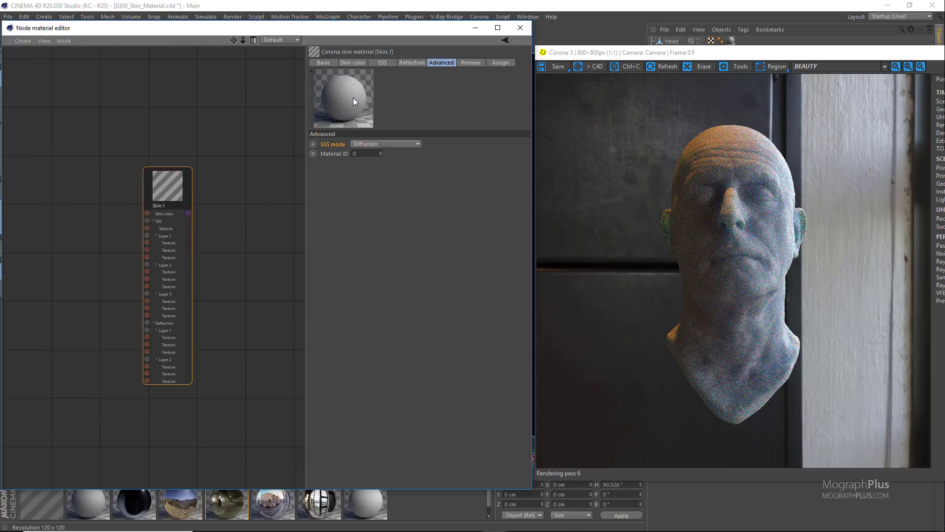
# - Replace the Head object's material with the new skin material and reposition its node
pyautogui.moveTo(353, 97); pyautogui.dragTo(732, 41)
pyautogui.moveTo(190, 185); pyautogui.dragTo(262, 175)
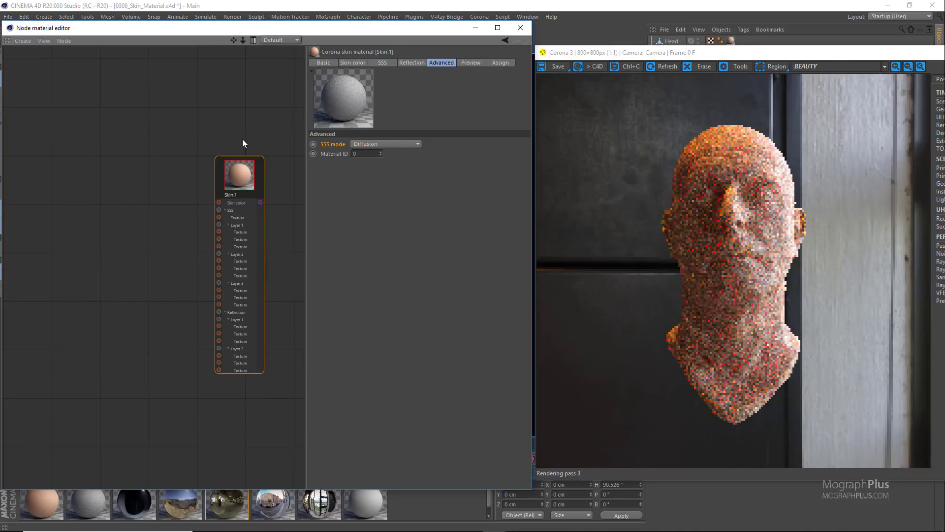
pyautogui.scroll(4, 192, 217)
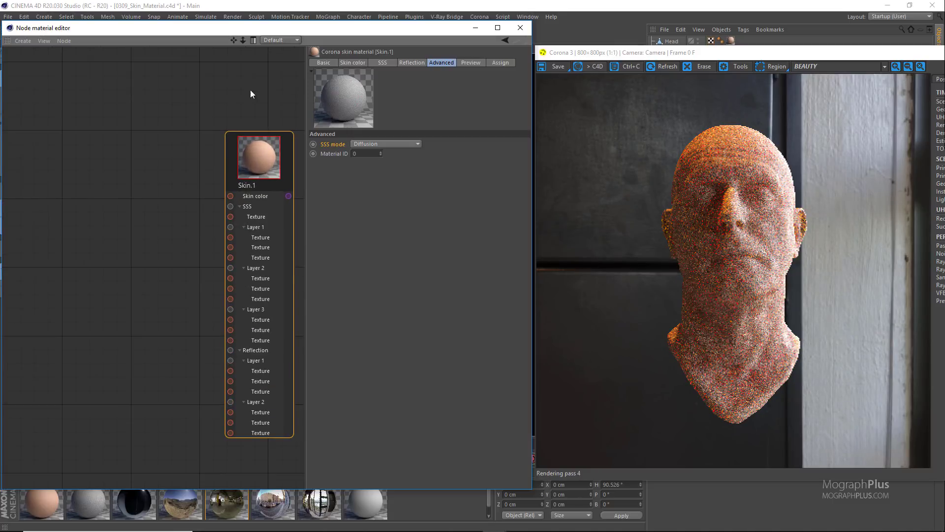
# - Set the new skin material's SSS Layer 1 scatter color to RGB 196, 164, 150
pyautogui.click(383, 62)
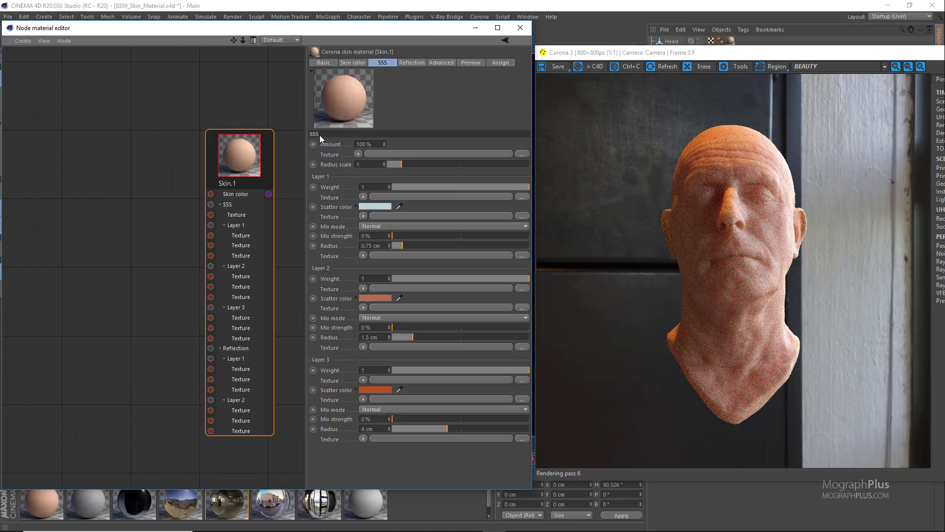
pyautogui.click(371, 206)
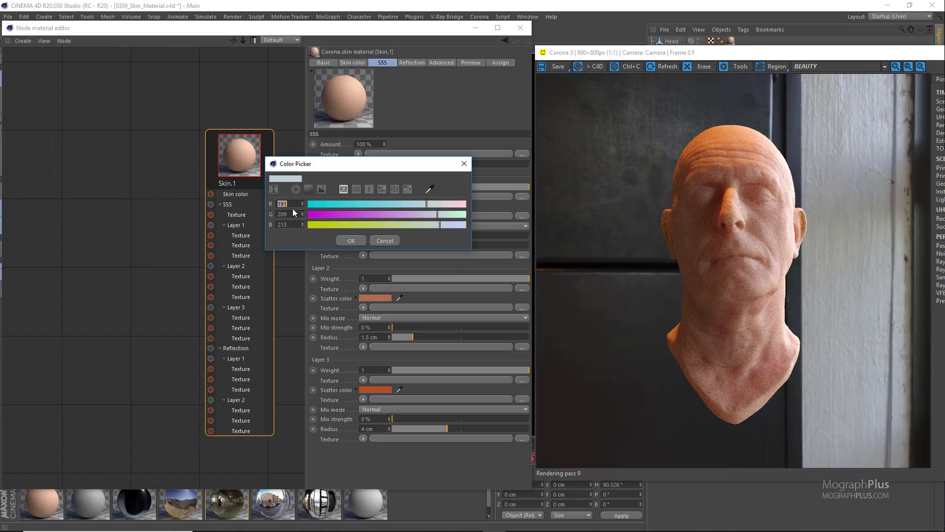
pyautogui.write('196')
pyautogui.press('Return')
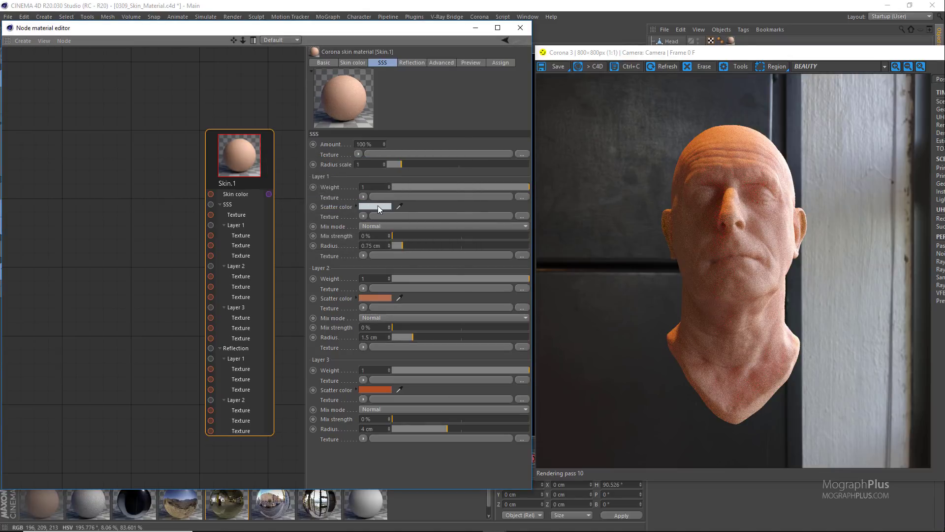
pyautogui.click(377, 205)
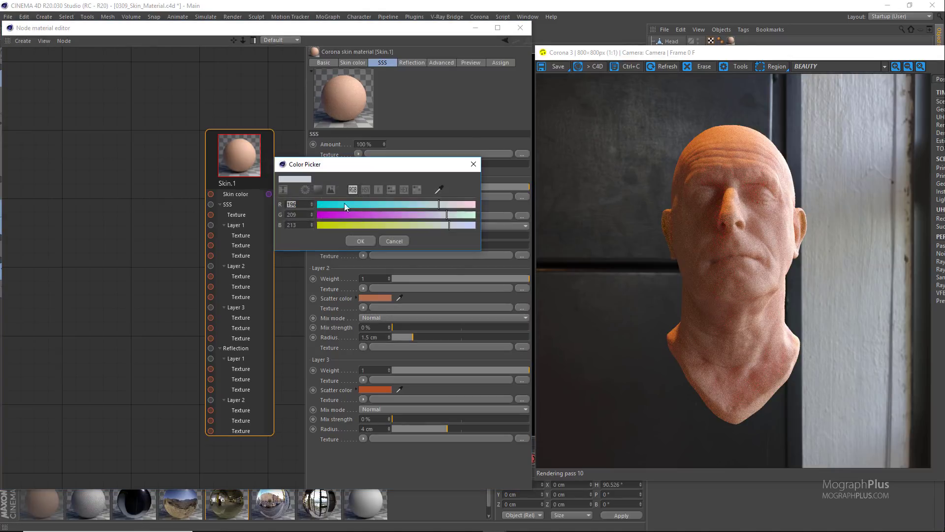
pyautogui.doubleClick(297, 215)
pyautogui.write('164')
pyautogui.doubleClick(298, 225)
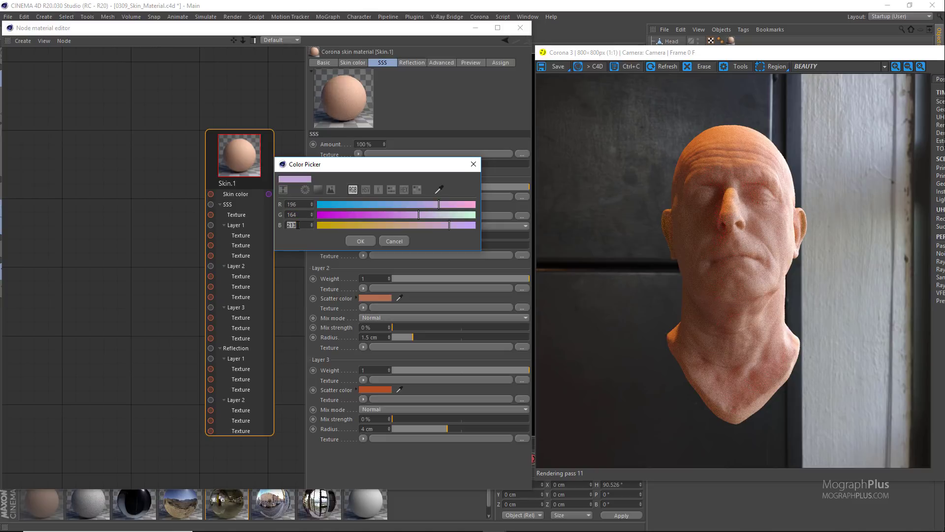
pyautogui.write('150')
pyautogui.click(351, 241)
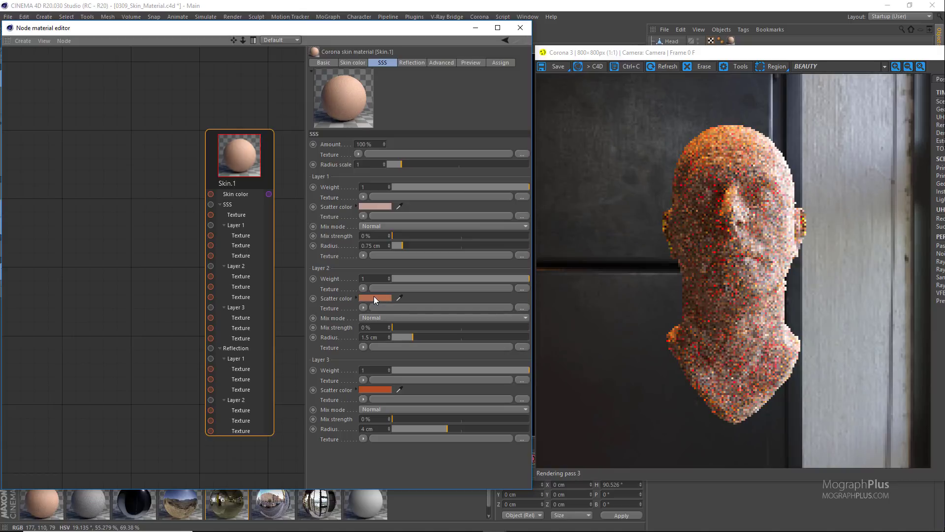
# - Set the SSS Layer 2 scatter color to RGB 248, 181, 133
pyautogui.click(356, 297)
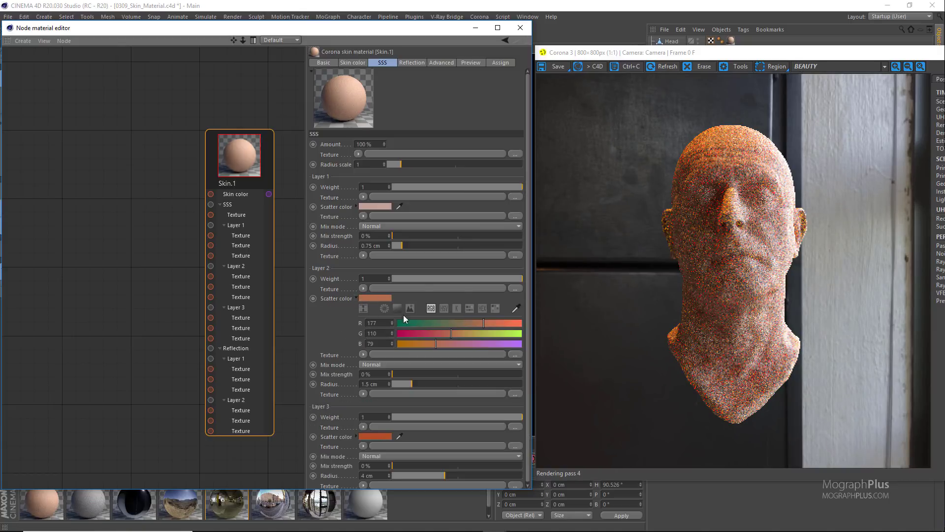
pyautogui.click(381, 325)
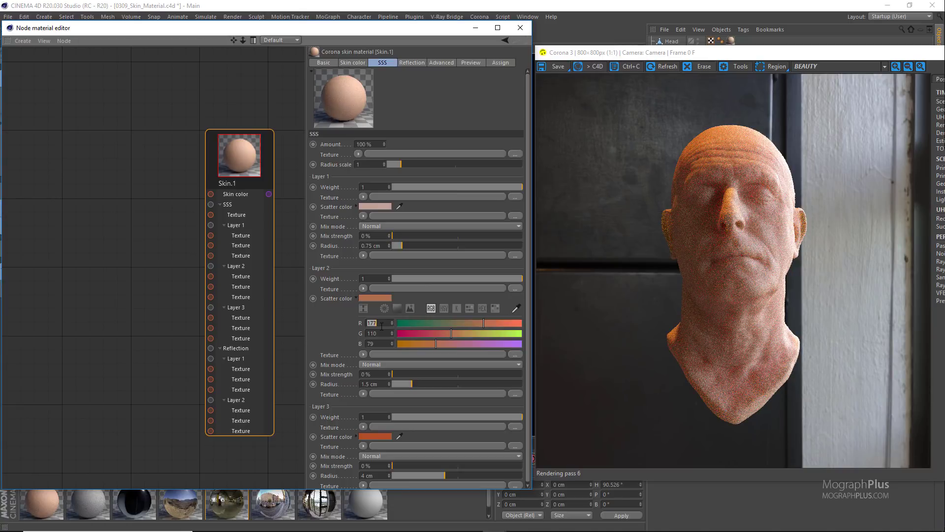
pyautogui.write('248')
pyautogui.press('Tab')
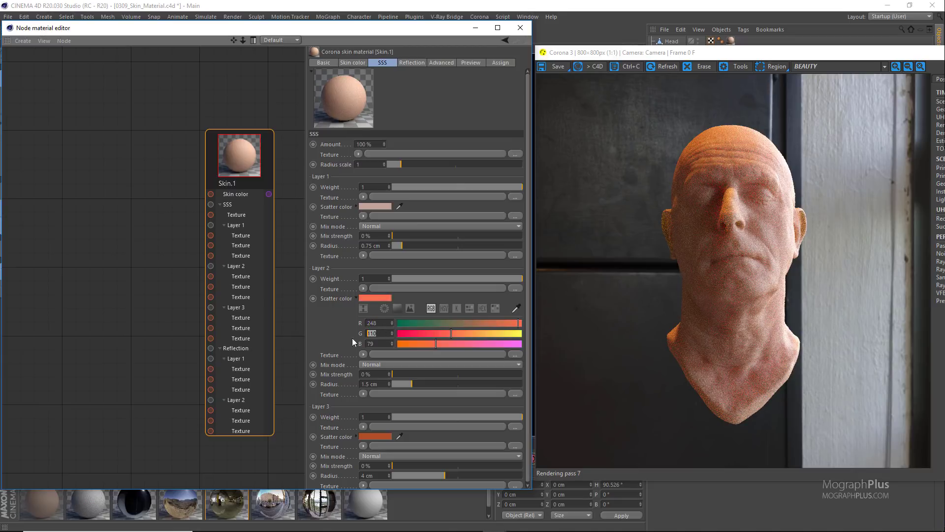
pyautogui.write('181')
pyautogui.press('Tab')
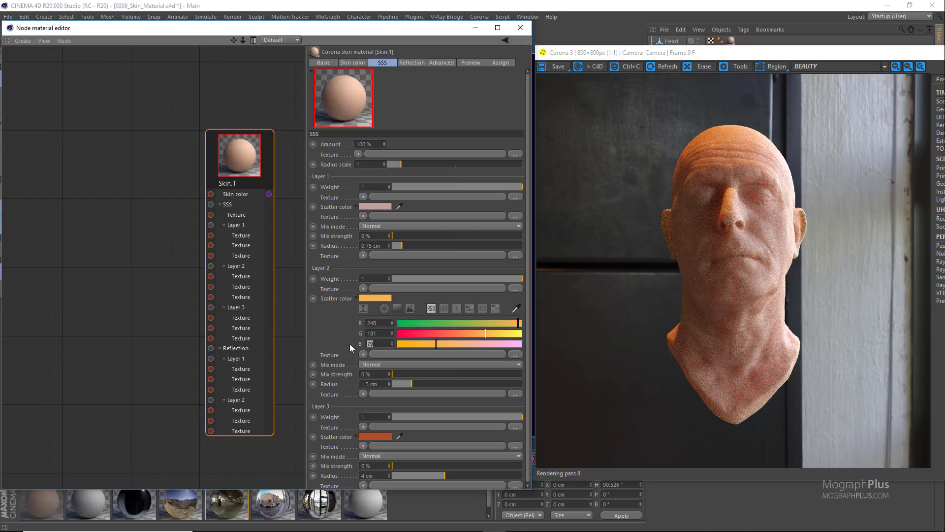
pyautogui.write('133')
pyautogui.click(355, 297)
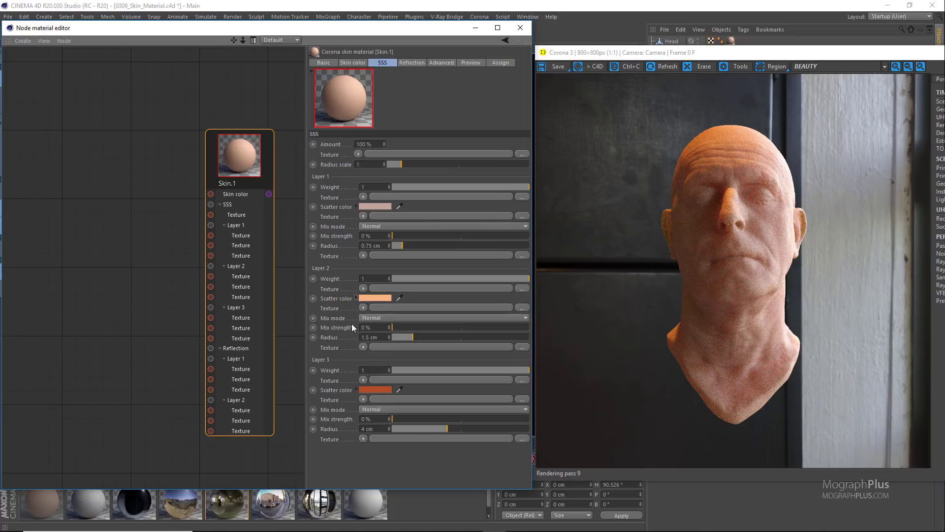
# - Set the SSS Layer 3 scatter color to RGB 203, 59, 50
pyautogui.click(354, 390)
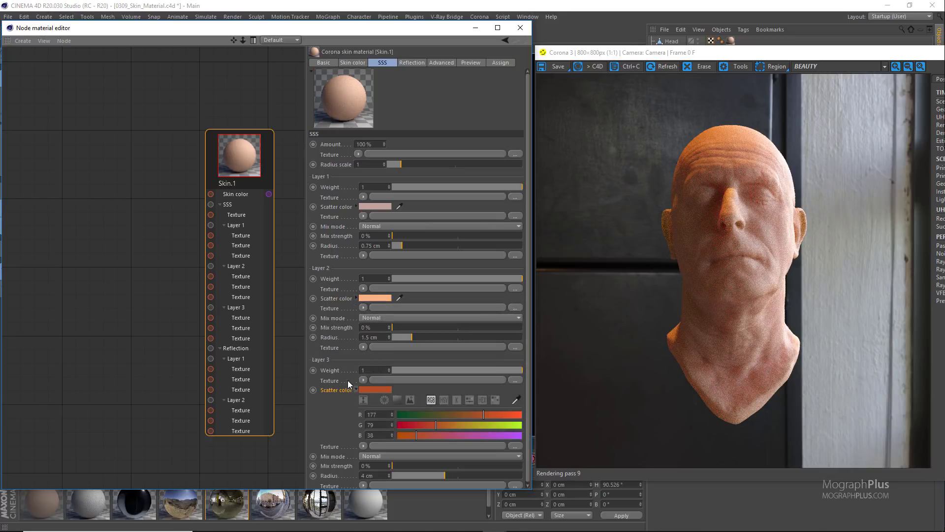
pyautogui.click(380, 414)
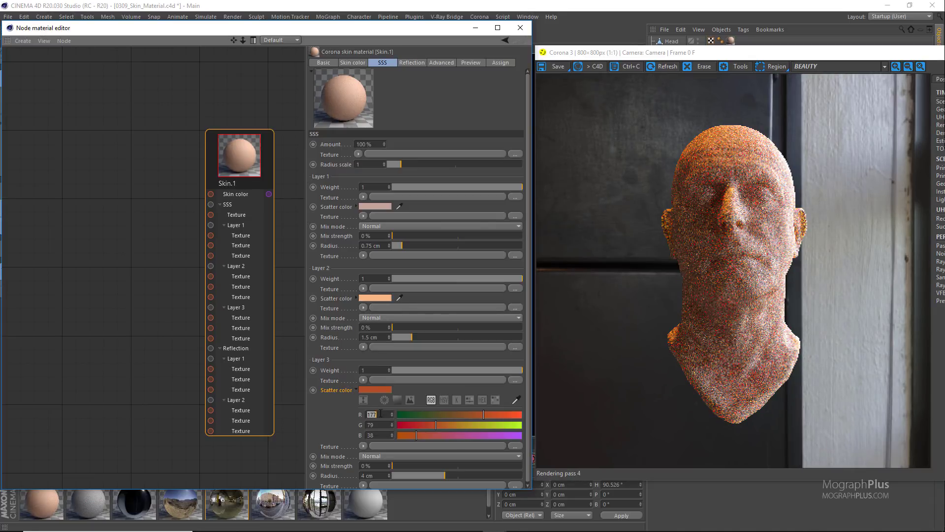
pyautogui.write('203')
pyautogui.press('Return')
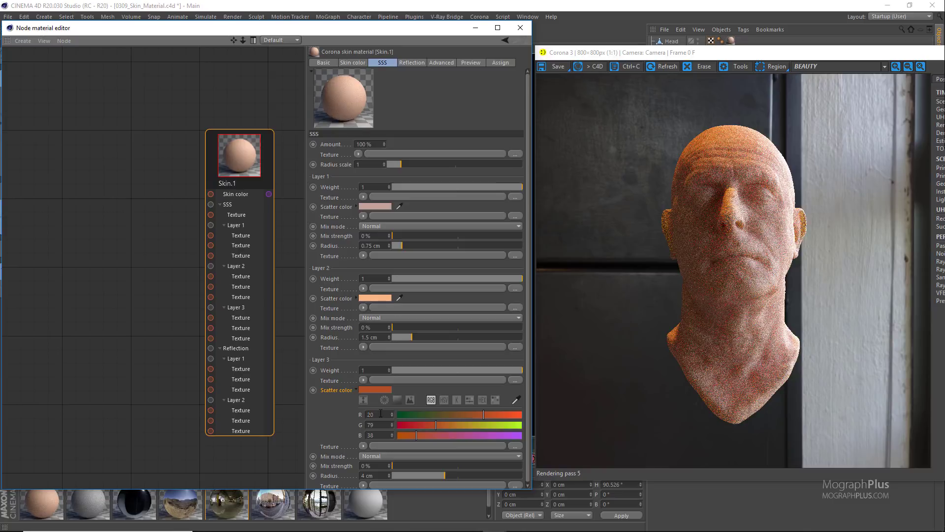
pyautogui.click(380, 425)
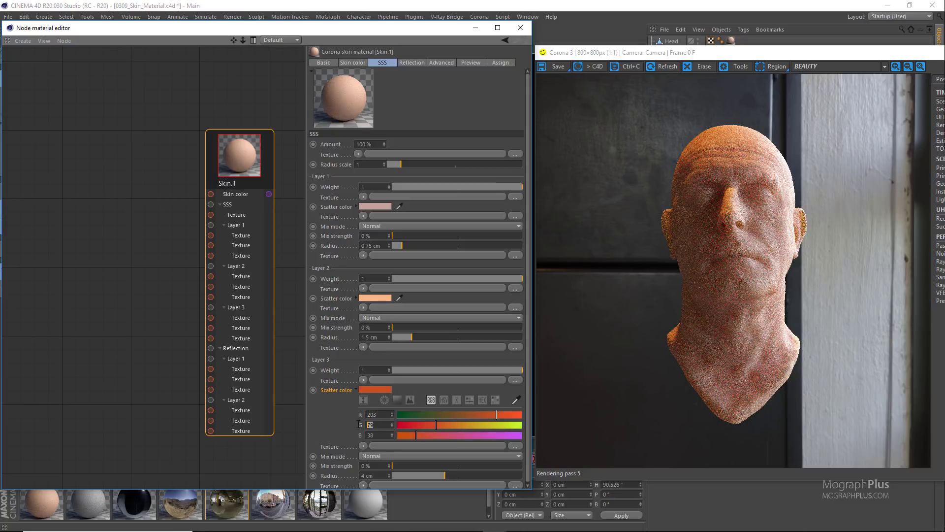
pyautogui.write('59')
pyautogui.press('Return')
pyautogui.click(374, 435)
pyautogui.write('50')
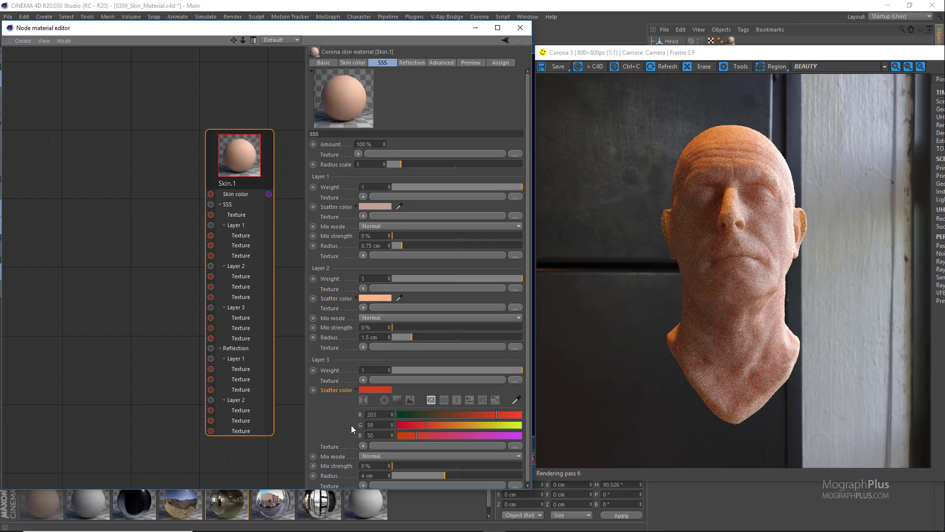
pyautogui.click(354, 389)
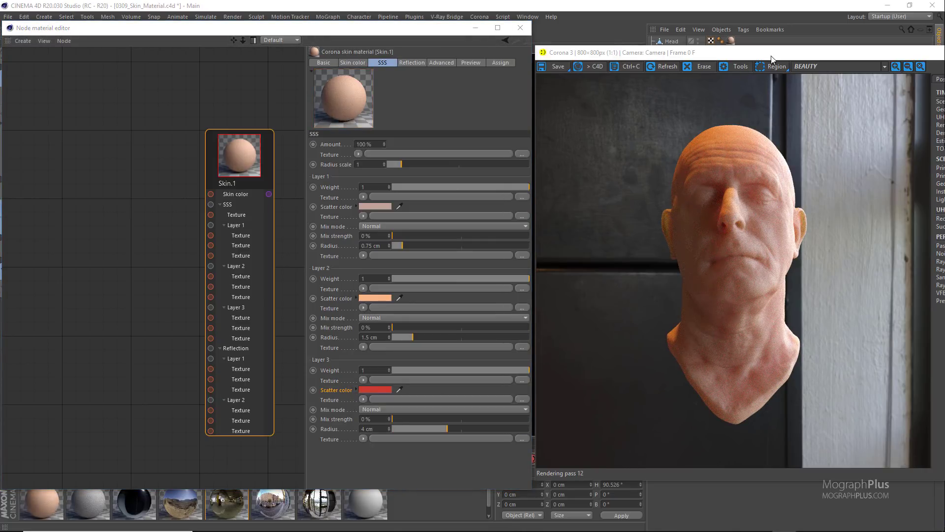
# - Review the tone mapping settings in the Corona frame buffer's post-processing options
pyautogui.moveTo(772, 57); pyautogui.dragTo(626, 58)
pyautogui.click(797, 81)
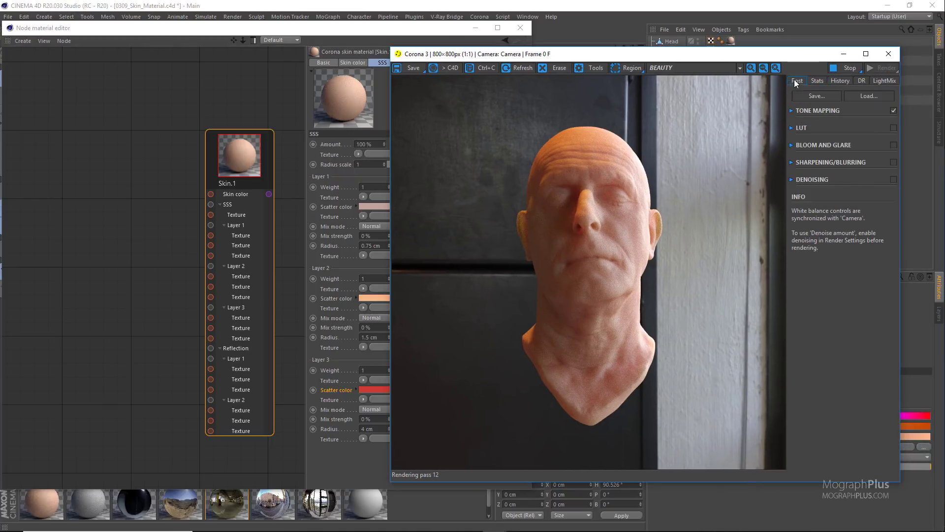
pyautogui.click(791, 111)
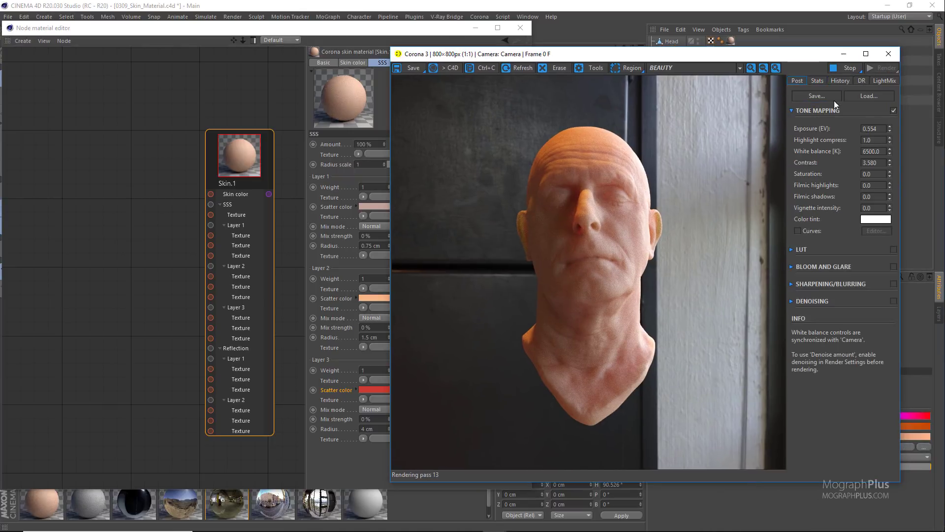
pyautogui.moveTo(730, 59); pyautogui.dragTo(893, 41)
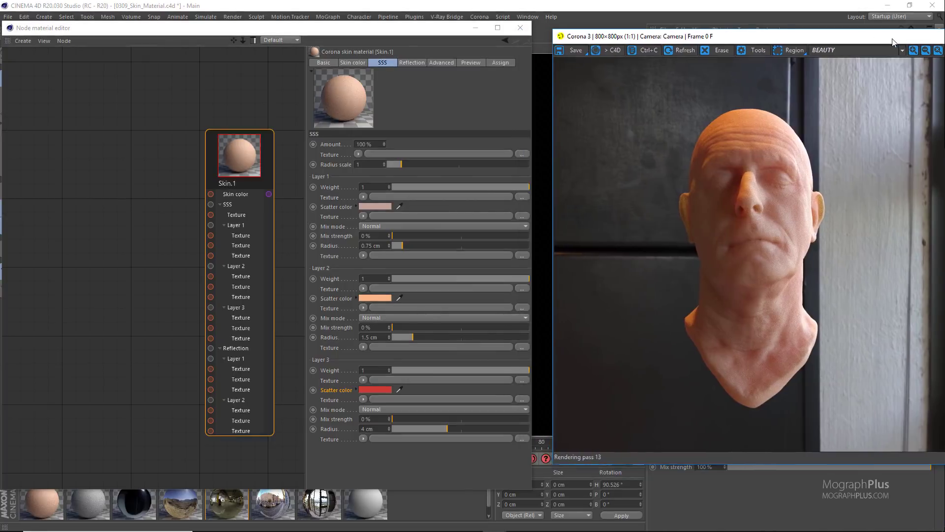
# - Load the Head Colour image from the tex/Head folder as a new bitmap shader node beside the skin material
pyautogui.rightClick(114, 210)
pyautogui.moveTo(152, 232)
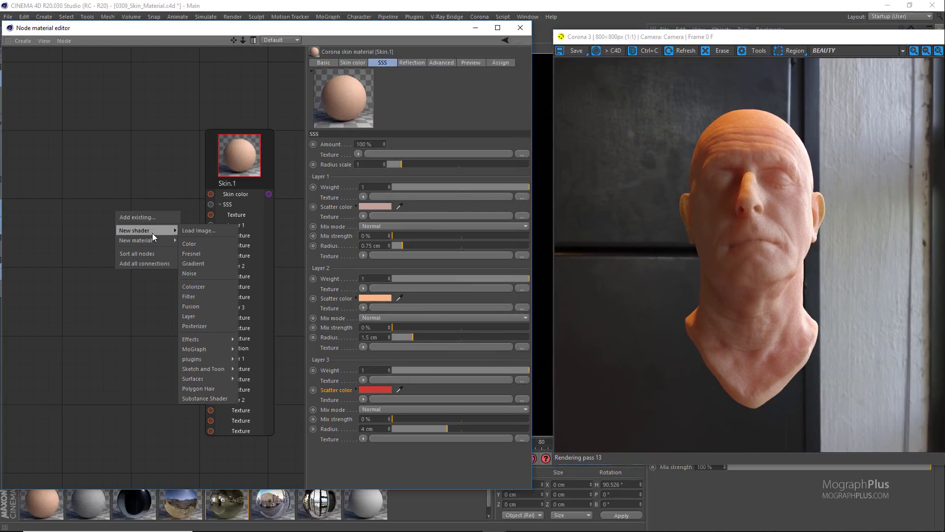
pyautogui.click(200, 231)
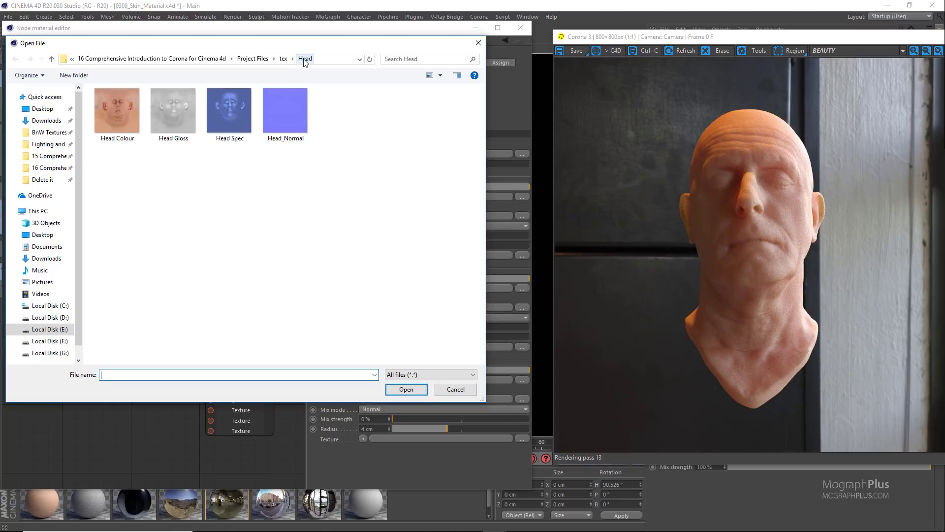
pyautogui.click(124, 126)
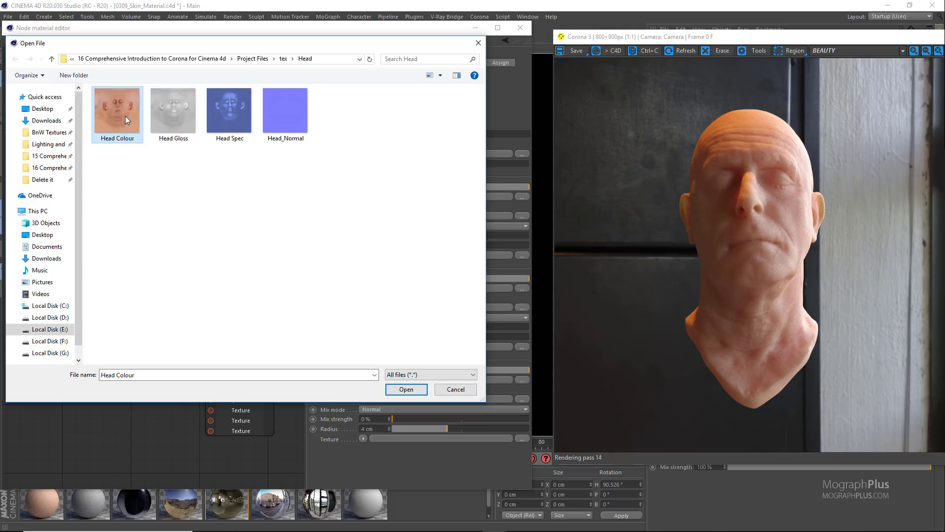
pyautogui.doubleClick(125, 117)
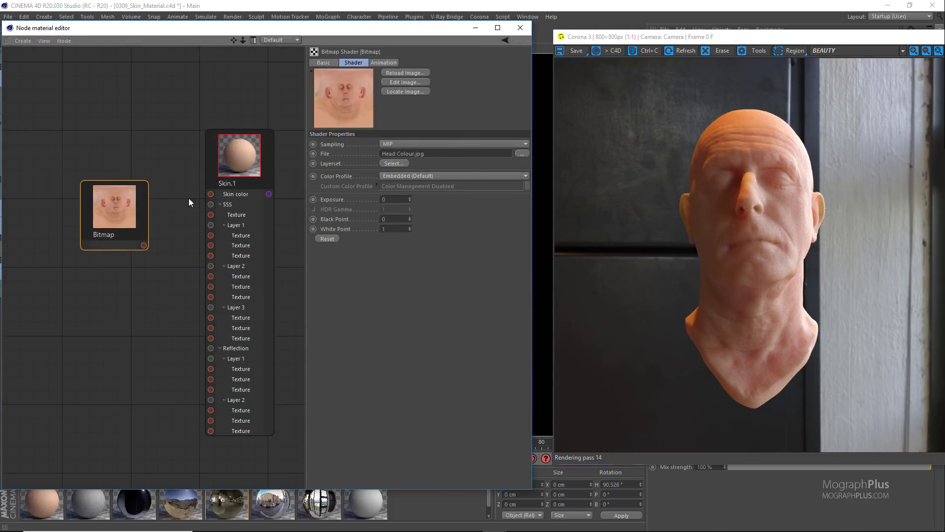
# - Connect the Head Colour bitmap's output to the skin material's Skin color input
pyautogui.scroll(3, 135, 261)
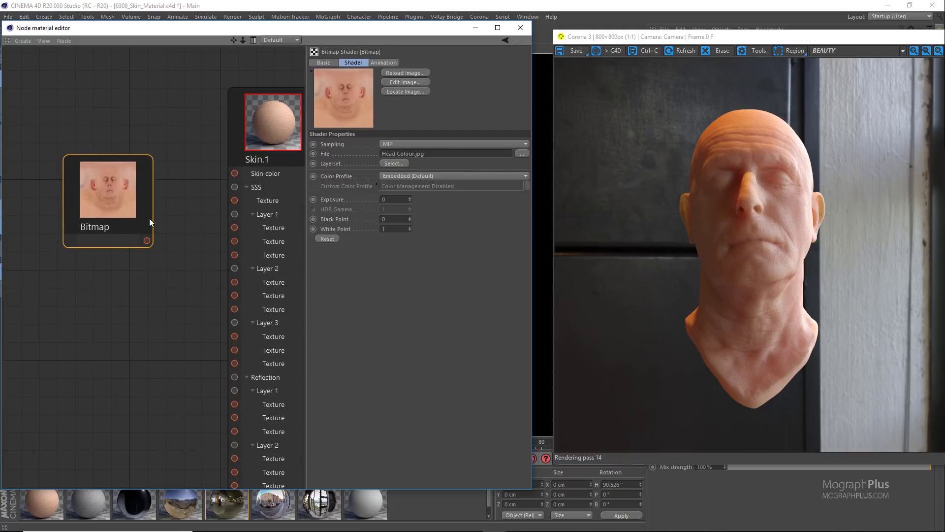
pyautogui.moveTo(148, 244); pyautogui.dragTo(234, 173)
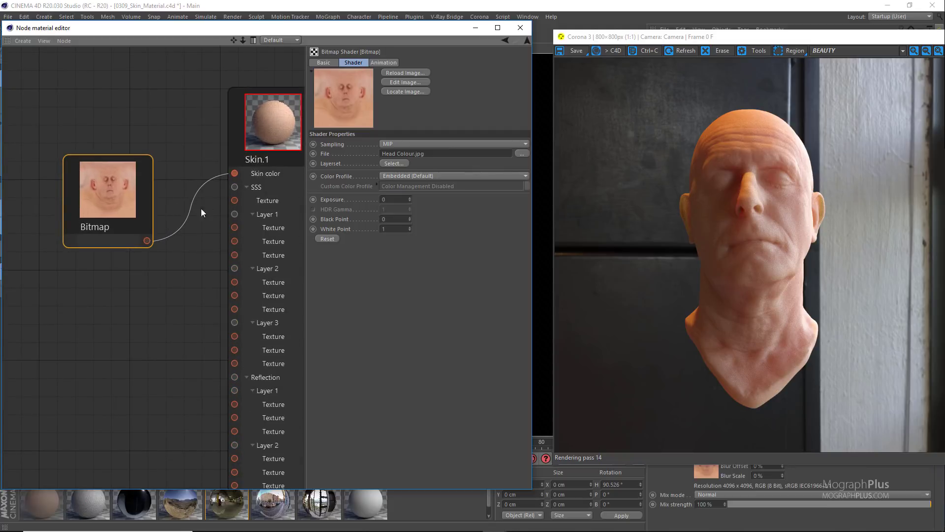
pyautogui.scroll(-1, 172, 296)
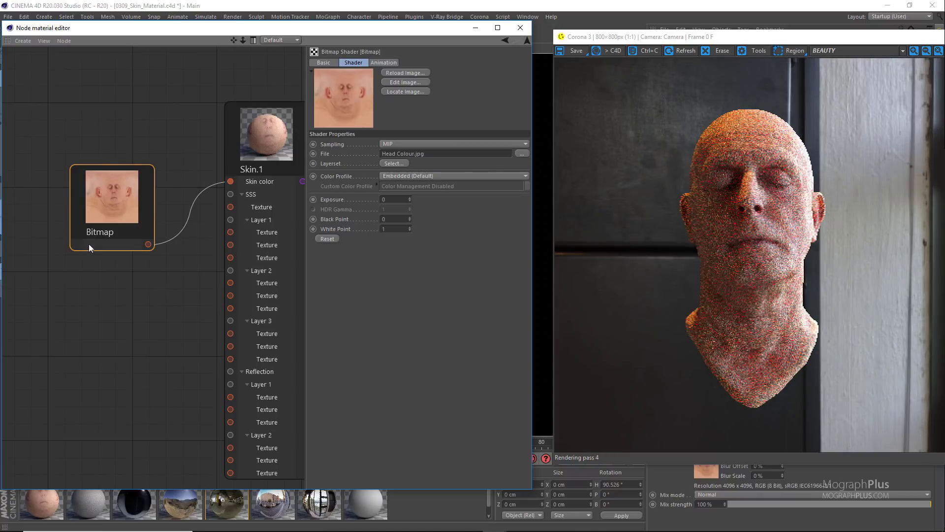
# - Connect the Head Colour bitmap to the SSS Layer 1 scatter color texture and set that layer's mix strength to 25%
pyautogui.moveTo(203, 85); pyautogui.dragTo(252, 136)
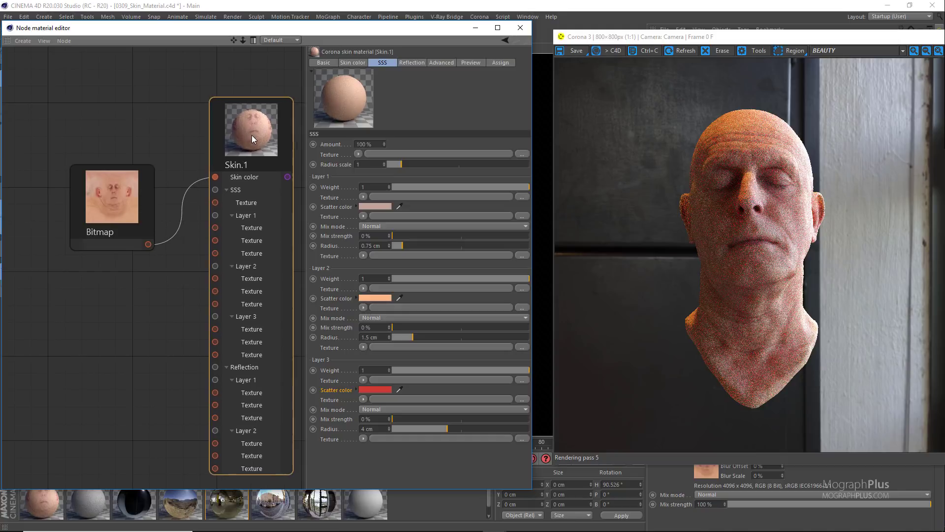
pyautogui.moveTo(120, 193); pyautogui.dragTo(108, 191)
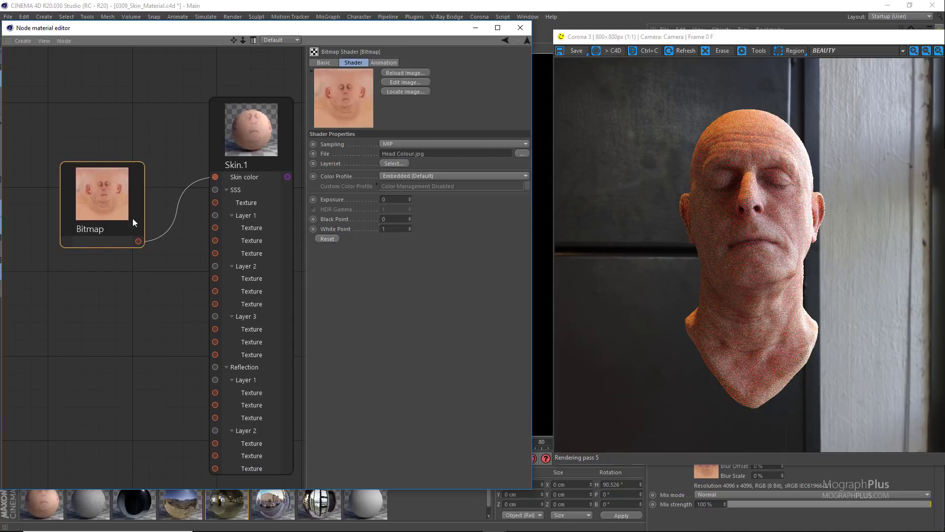
pyautogui.moveTo(199, 91); pyautogui.dragTo(254, 144)
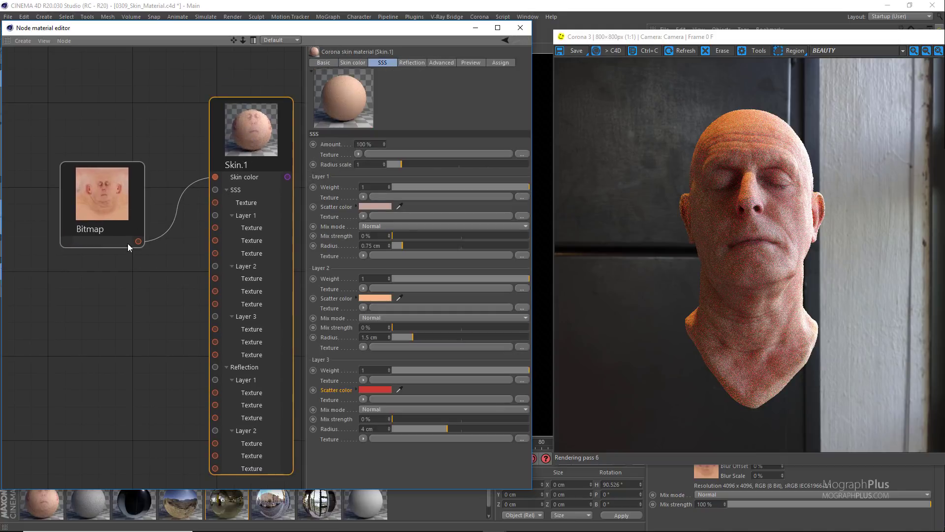
pyautogui.moveTo(139, 241); pyautogui.dragTo(219, 241)
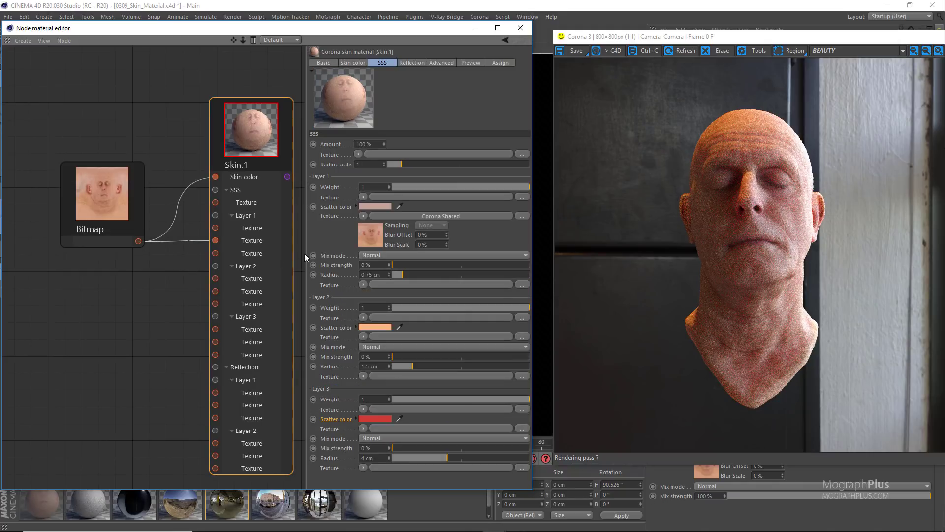
pyautogui.click(379, 266)
pyautogui.click(331, 265)
pyautogui.moveTo(373, 264); pyautogui.dragTo(324, 272)
pyautogui.write('25')
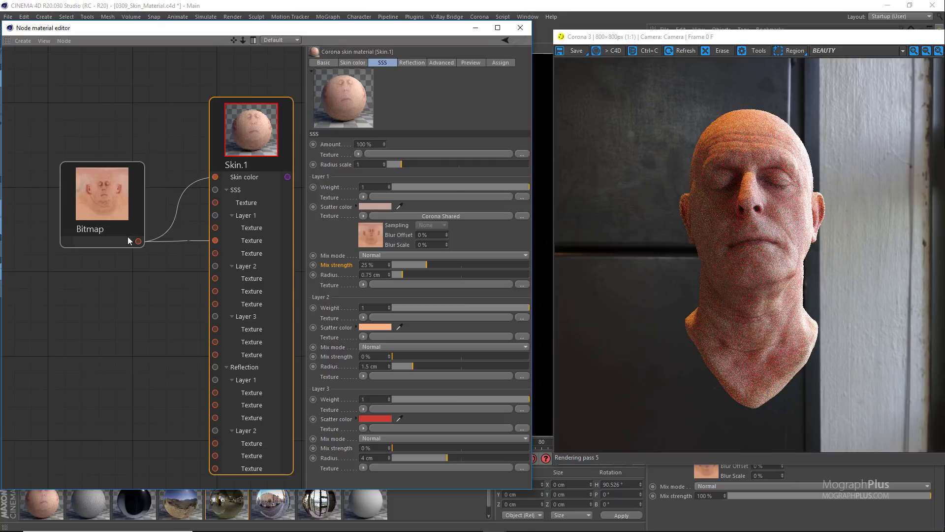
pyautogui.click(340, 208)
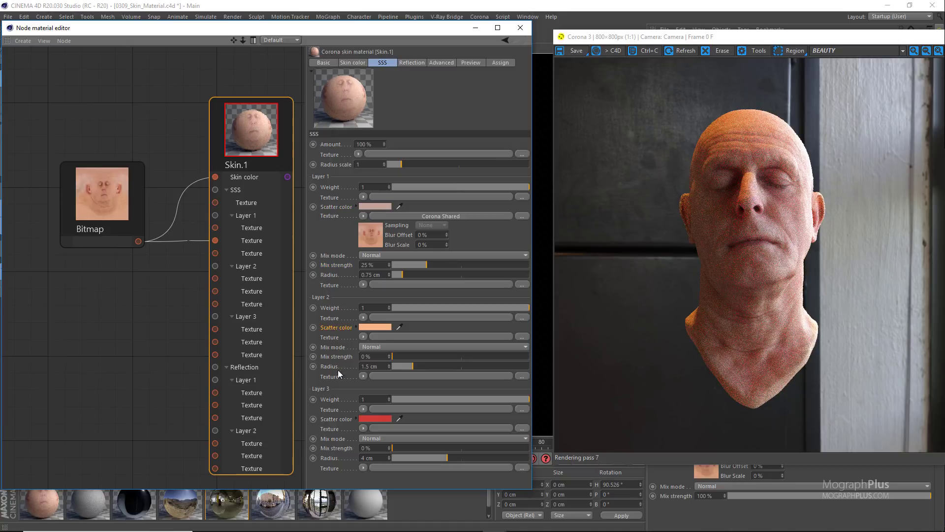
pyautogui.click(340, 419)
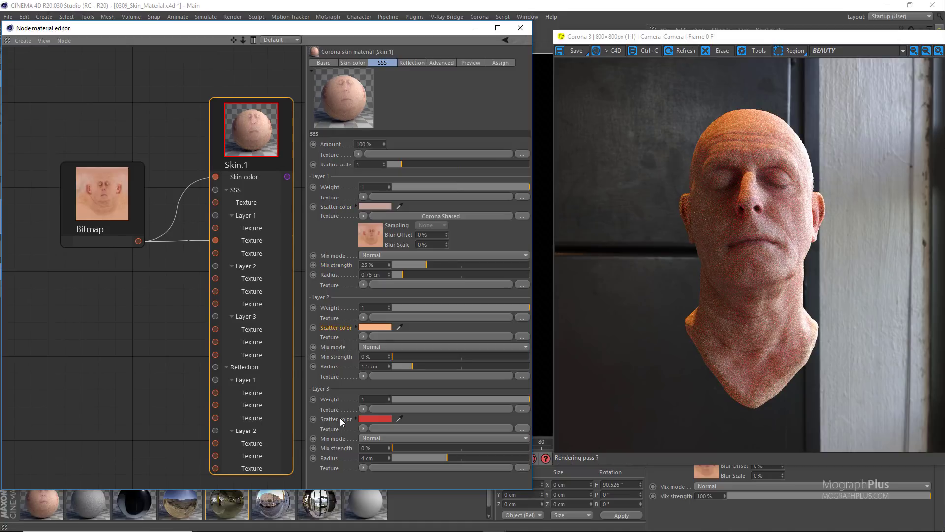
pyautogui.click(337, 207)
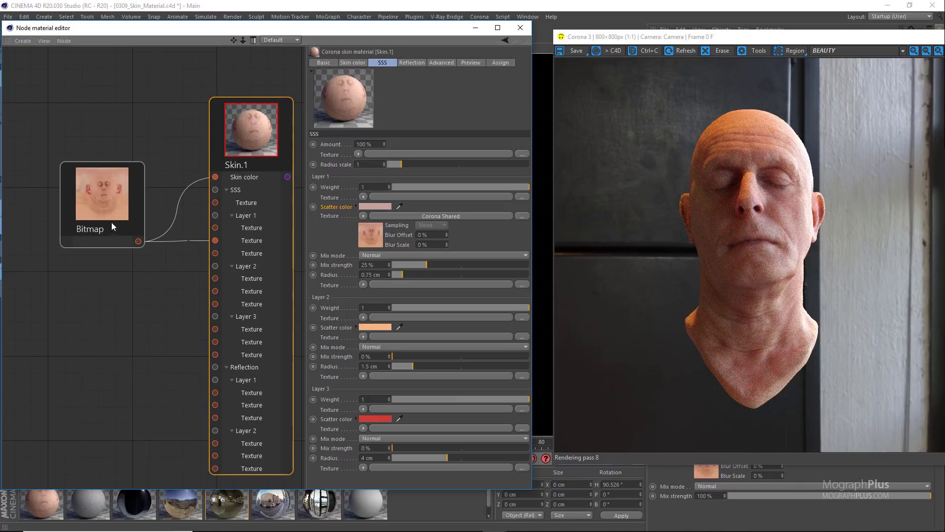
# - Connect the same bitmap to the SSS Layer 2 scatter color texture and set that layer's mix strength to 100%
pyautogui.moveTo(111, 223)
pyautogui.mouseDown()
pyautogui.moveTo(85, 220)
pyautogui.moveTo(108, 211)
pyautogui.mouseUp()
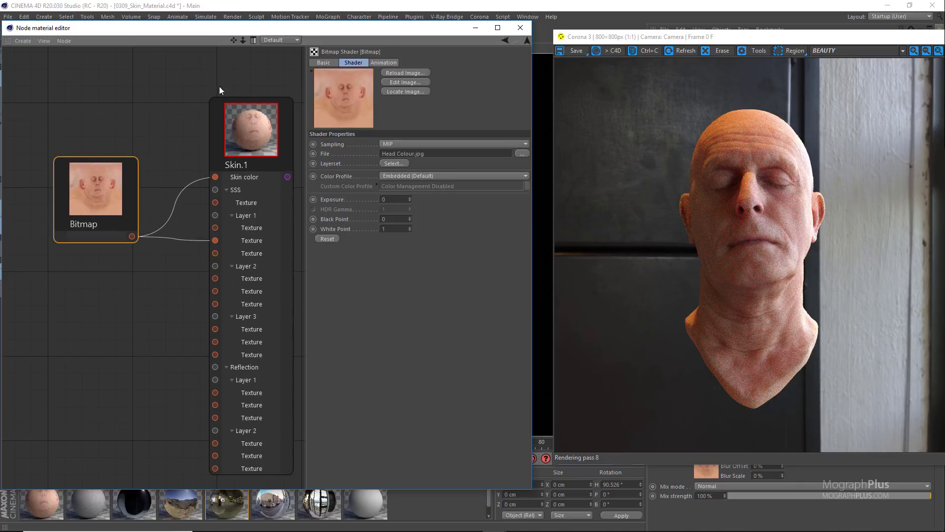
pyautogui.click(219, 98)
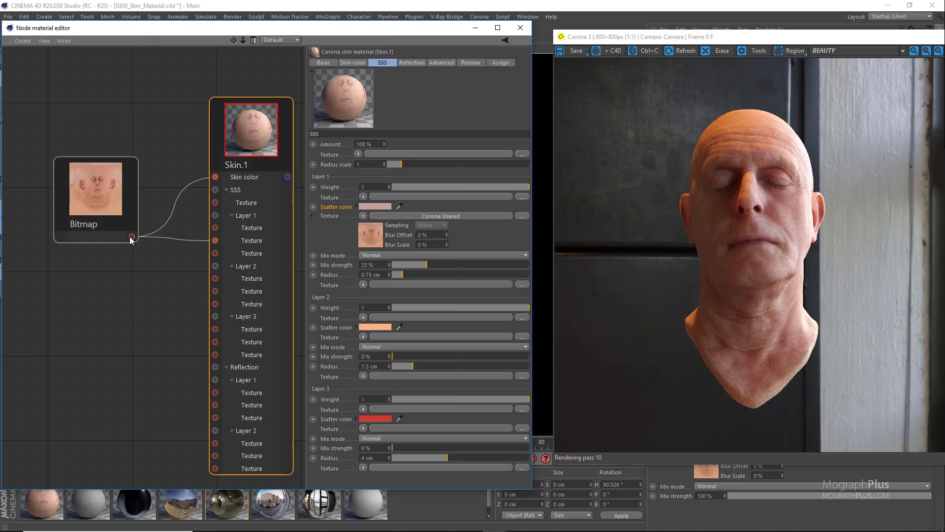
pyautogui.moveTo(129, 236); pyautogui.dragTo(216, 291)
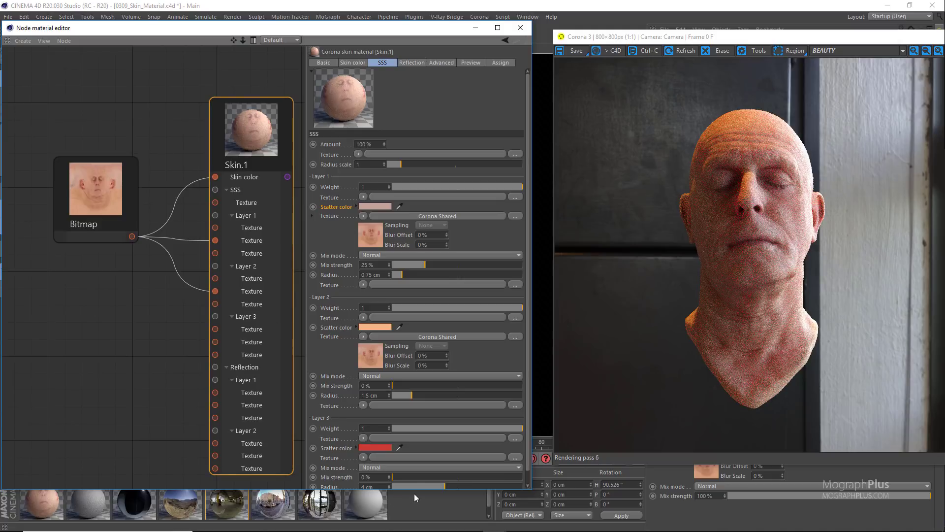
pyautogui.moveTo(415, 490); pyautogui.dragTo(418, 521)
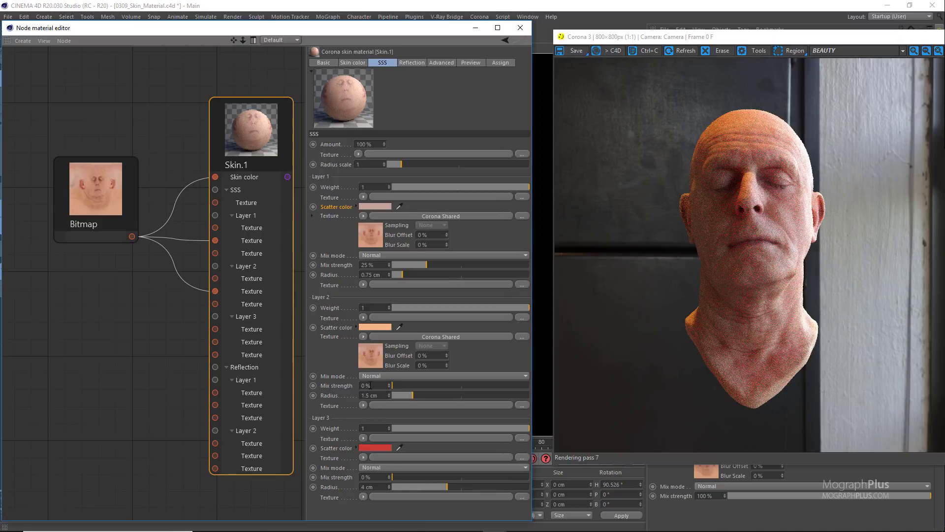
pyautogui.doubleClick(371, 385)
pyautogui.write('100')
pyautogui.press('Return')
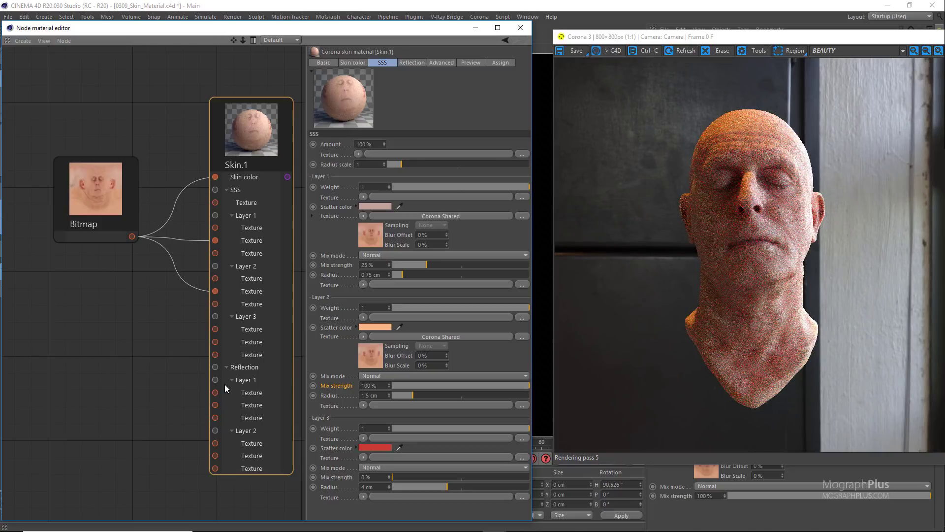
# - Duplicate the Head Colour bitmap node below the original and set the copy's Blur Offset to 4%
pyautogui.moveTo(98, 212); pyautogui.dragTo(84, 315)
pyautogui.click(115, 308)
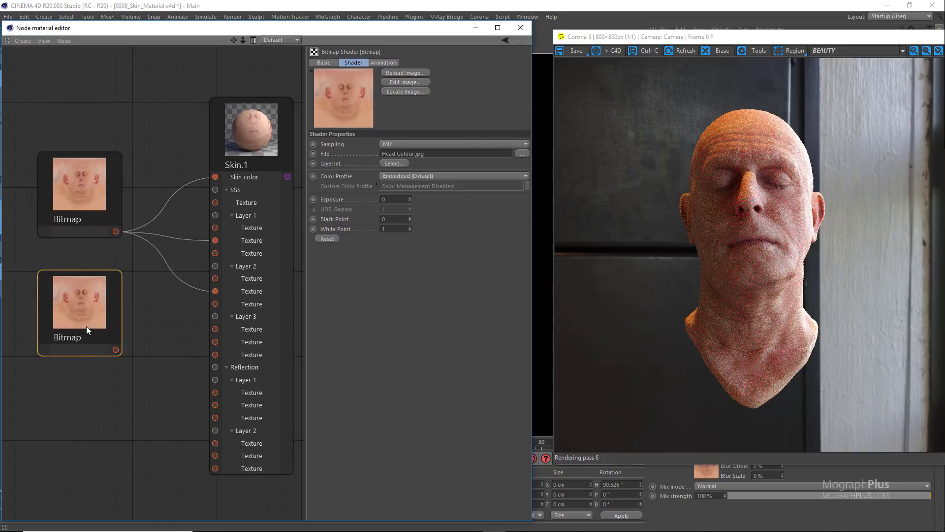
pyautogui.click(330, 64)
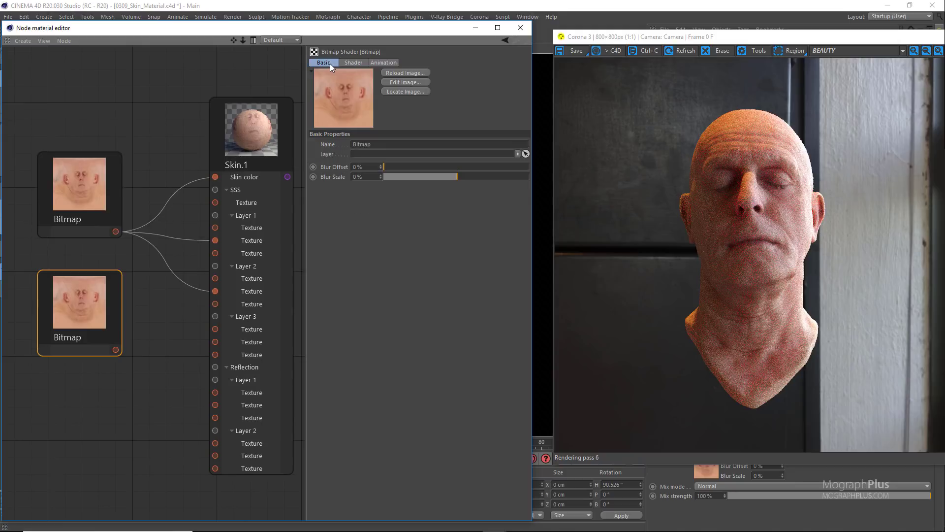
pyautogui.click(393, 169)
# - Examine the blurred bitmap copy in an enlarged preview window, and close the preview
pyautogui.rightClick(339, 93)
pyautogui.click(368, 109)
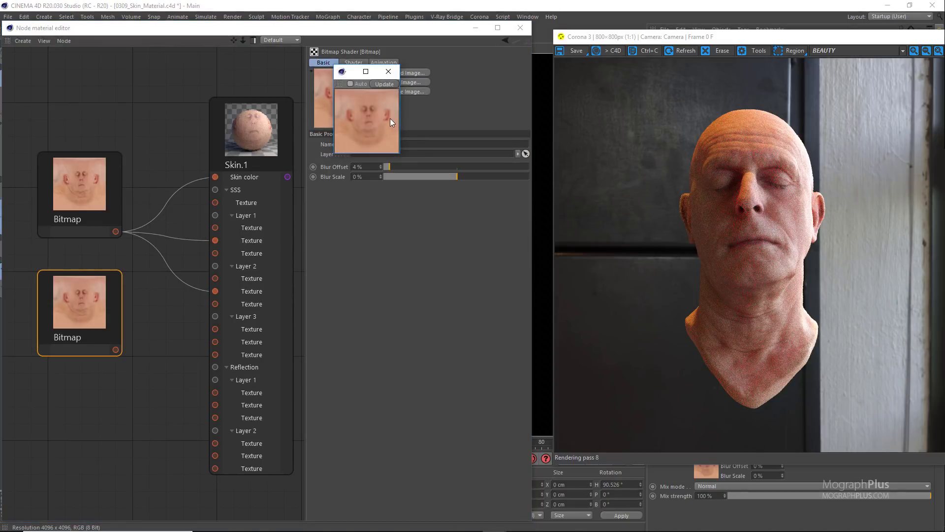
pyautogui.click(368, 70)
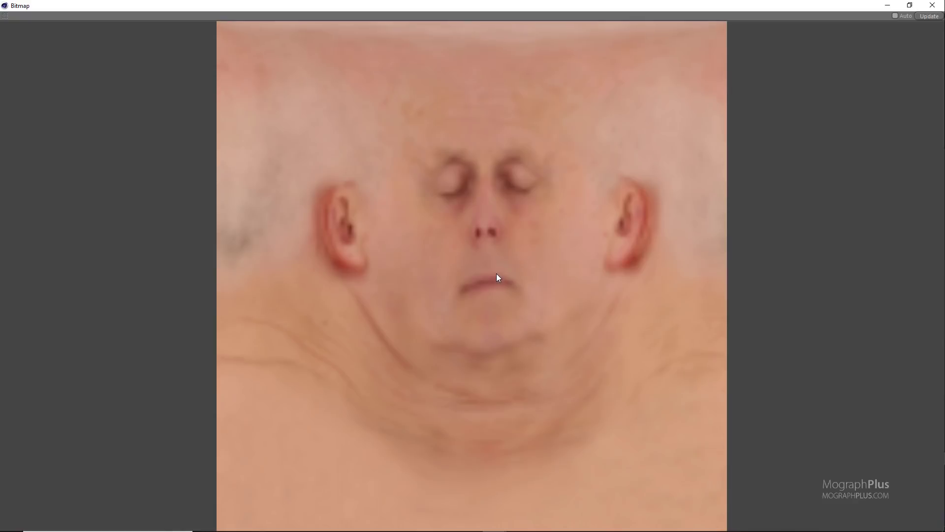
pyautogui.click(933, 5)
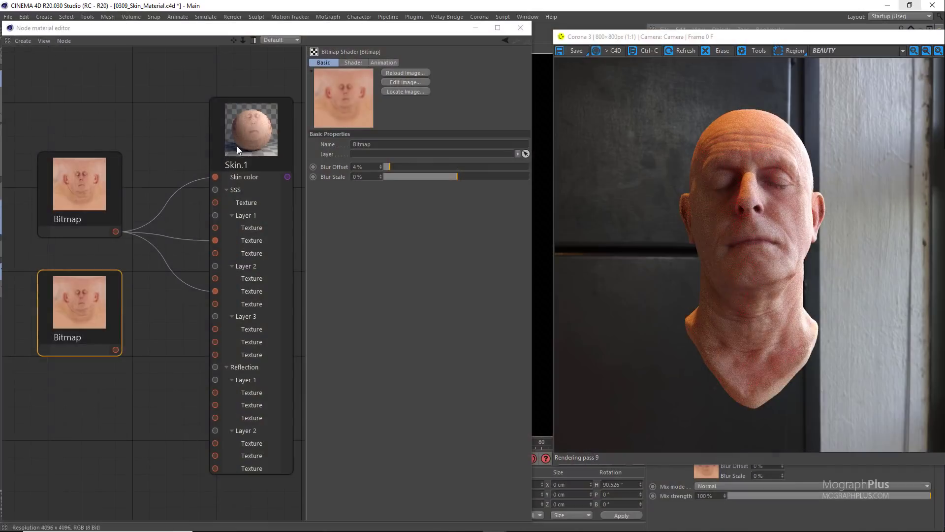
# - Connect the blurred bitmap to the SSS Layer 3 scatter color texture, with mix strength 100% and mix mode Multiply
pyautogui.moveTo(117, 350); pyautogui.dragTo(215, 342)
pyautogui.click(257, 144)
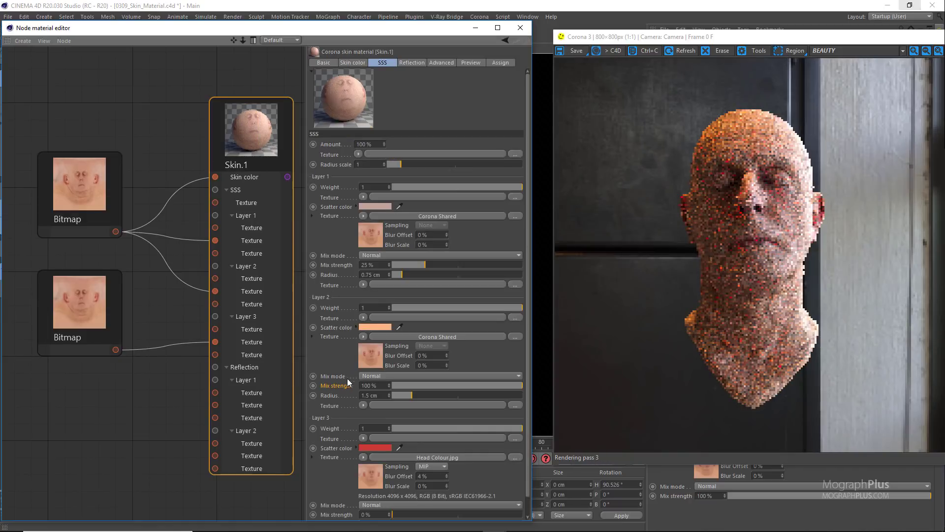
pyautogui.scroll(-1, 338, 475)
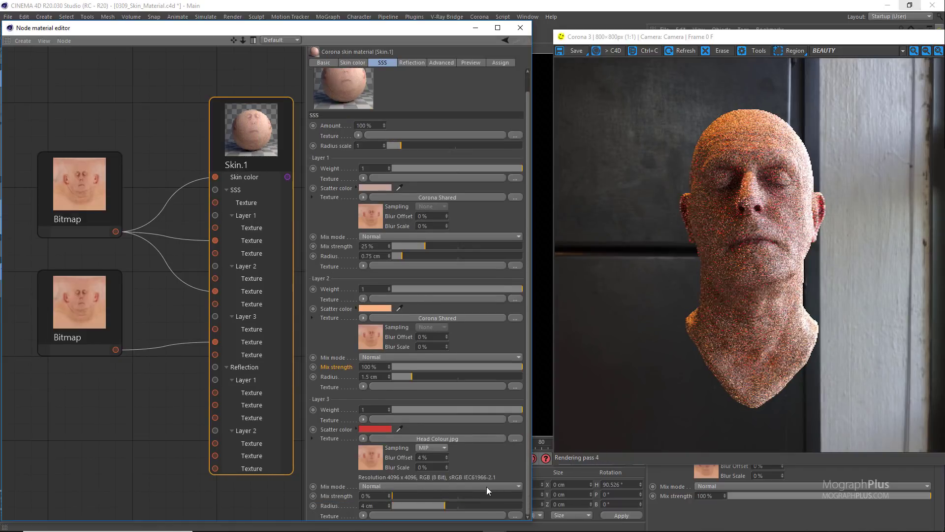
pyautogui.moveTo(507, 495); pyautogui.dragTo(545, 496)
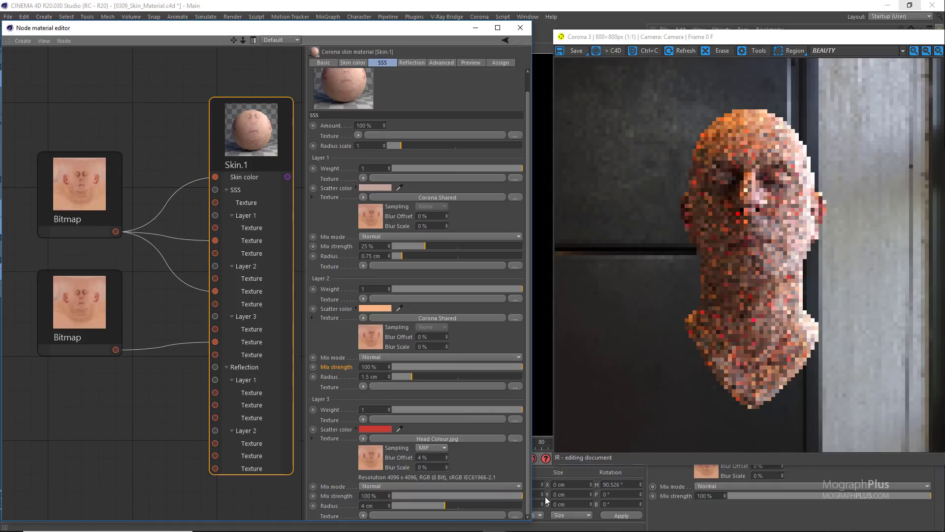
pyautogui.click(401, 486)
pyautogui.click(392, 466)
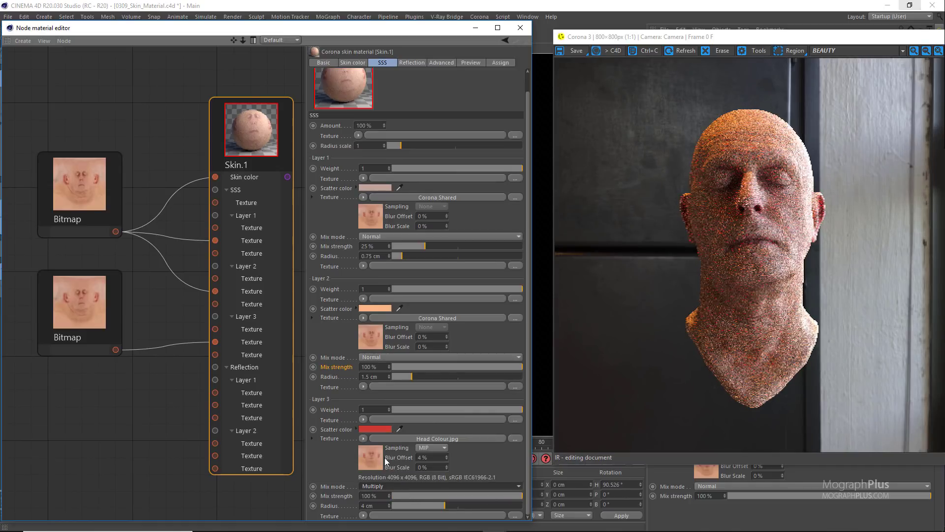
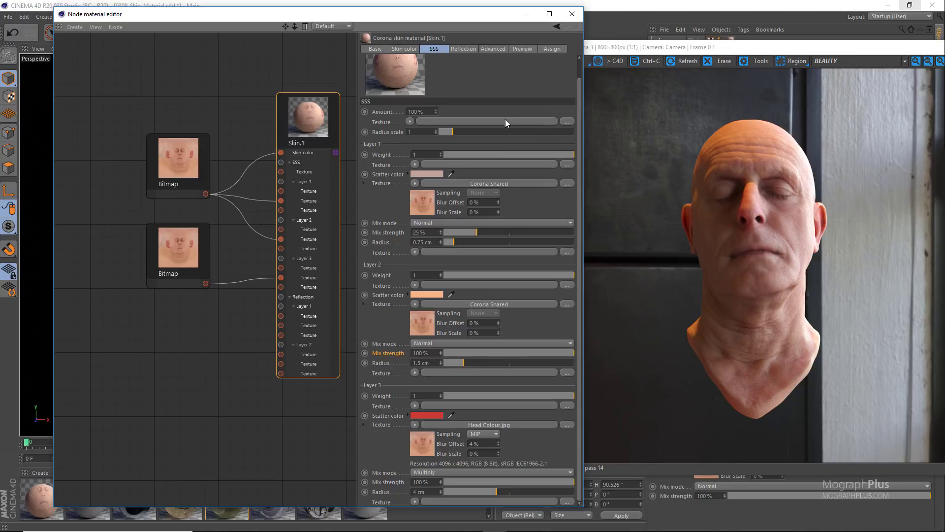
# - Load the blue head map image as a new bitmap shader node below the two skin bitmaps
pyautogui.click(168, 320)
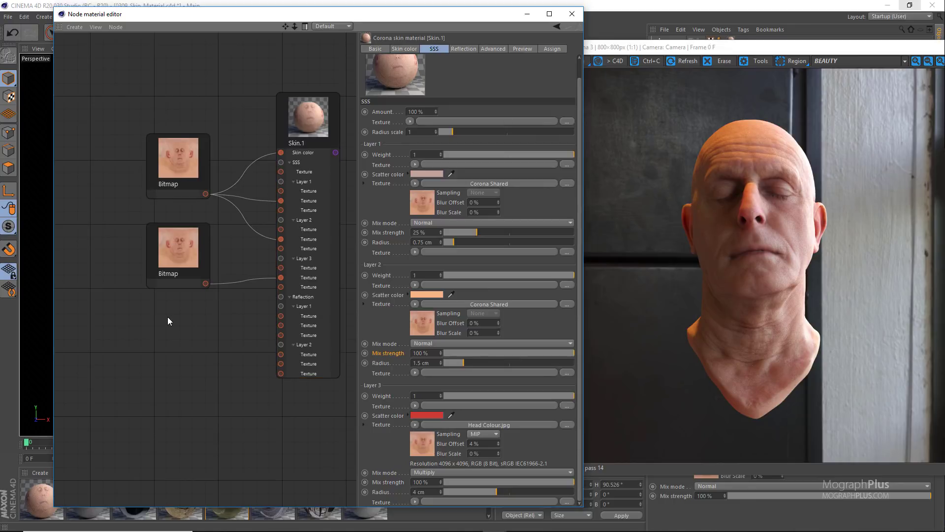
pyautogui.rightClick(168, 321)
pyautogui.moveTo(208, 339)
pyautogui.click(266, 336)
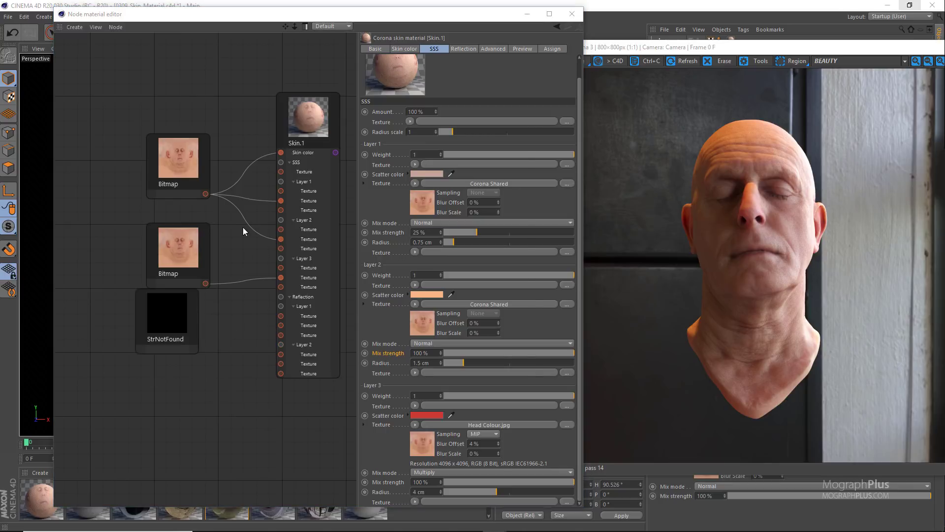
pyautogui.doubleClick(282, 101)
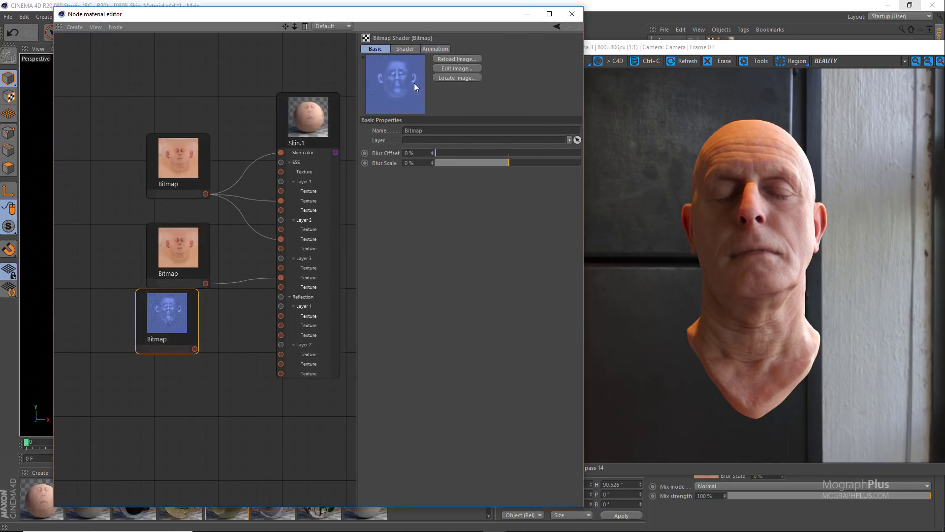
# - Examine the blue head map in an enlarged preview window, and close the preview
pyautogui.rightClick(412, 82)
pyautogui.click(429, 98)
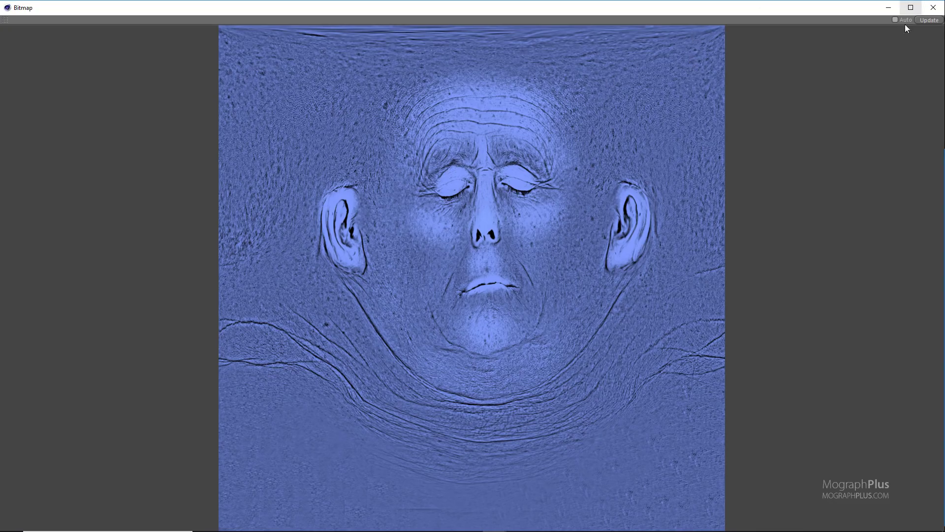
pyautogui.click(933, 7)
# - Add a Corona Color Correct shader beside the blue head map and connect the map to its Shader input
pyautogui.moveTo(164, 328); pyautogui.dragTo(100, 329)
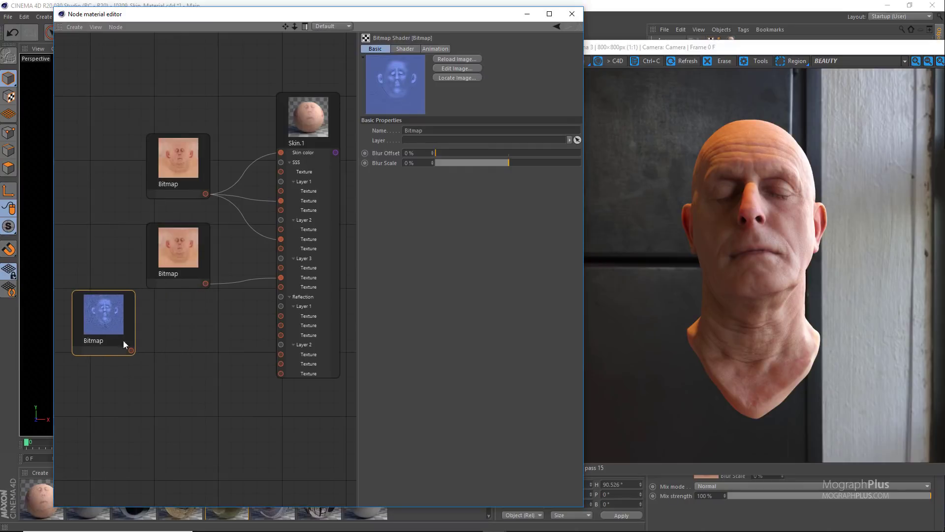
pyautogui.rightClick(137, 368)
pyautogui.moveTo(165, 386)
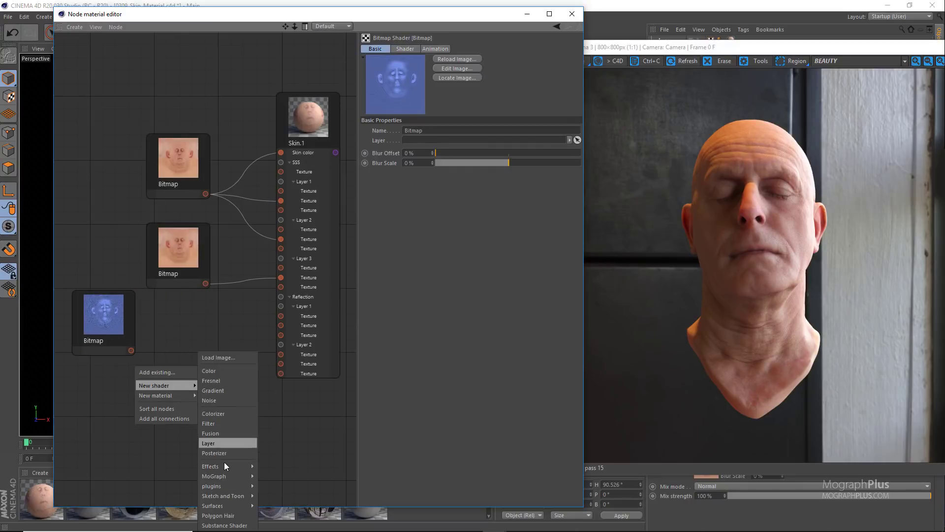
pyautogui.moveTo(231, 486)
pyautogui.moveTo(279, 485)
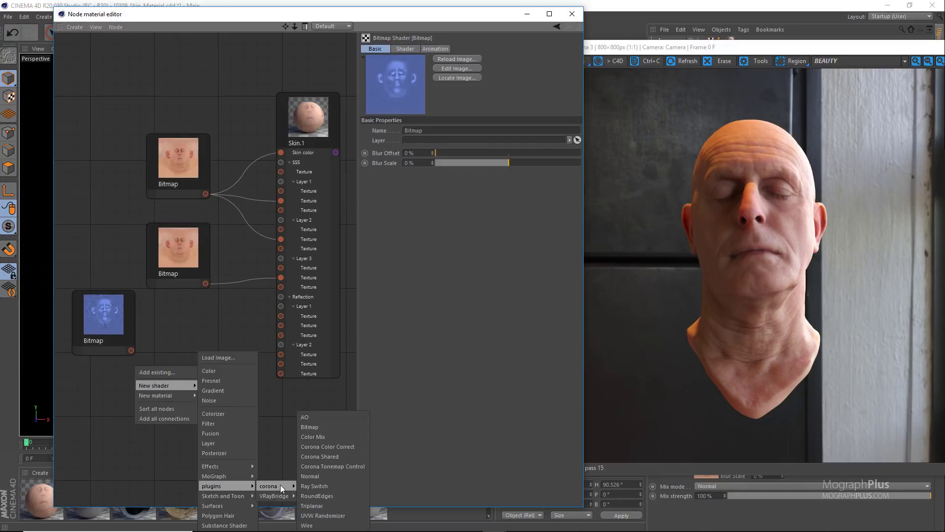
pyautogui.click(352, 449)
pyautogui.moveTo(136, 362); pyautogui.dragTo(161, 361)
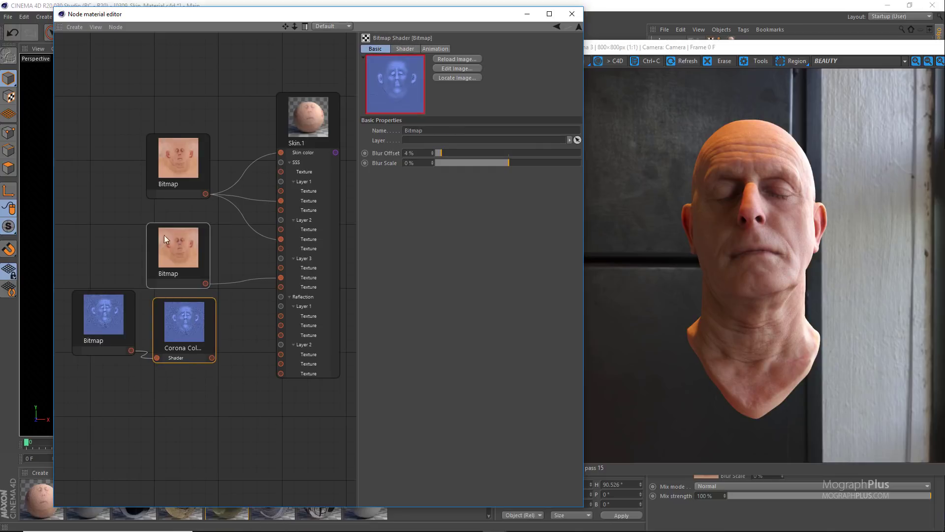
# - Move both skin-colored bitmap nodes up, clear of the blue head map and Color Correct nodes
pyautogui.moveTo(164, 235); pyautogui.dragTo(113, 190)
pyautogui.moveTo(159, 154); pyautogui.dragTo(139, 98)
pyautogui.moveTo(131, 196); pyautogui.dragTo(137, 152)
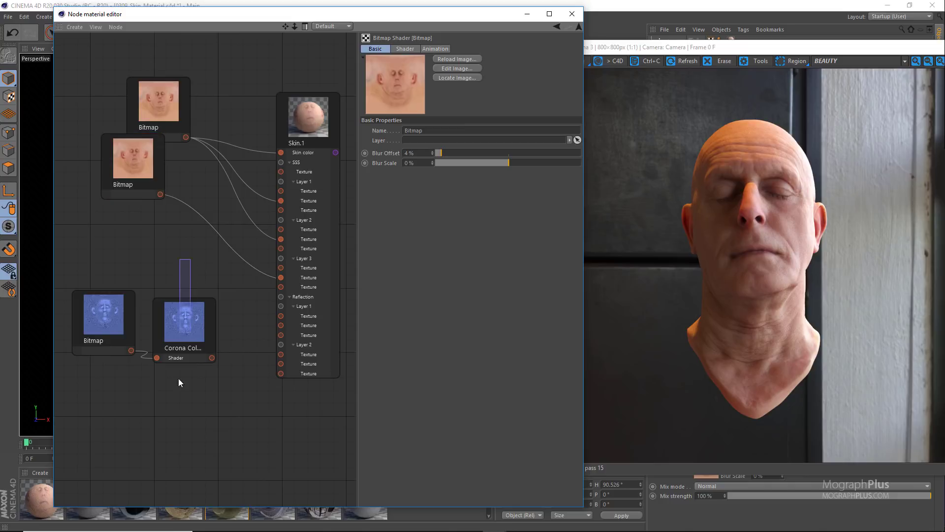
# - Set the Saturation of the blue head map's Corona Color Correct shader to -0.6
pyautogui.click(183, 345)
pyautogui.click(392, 49)
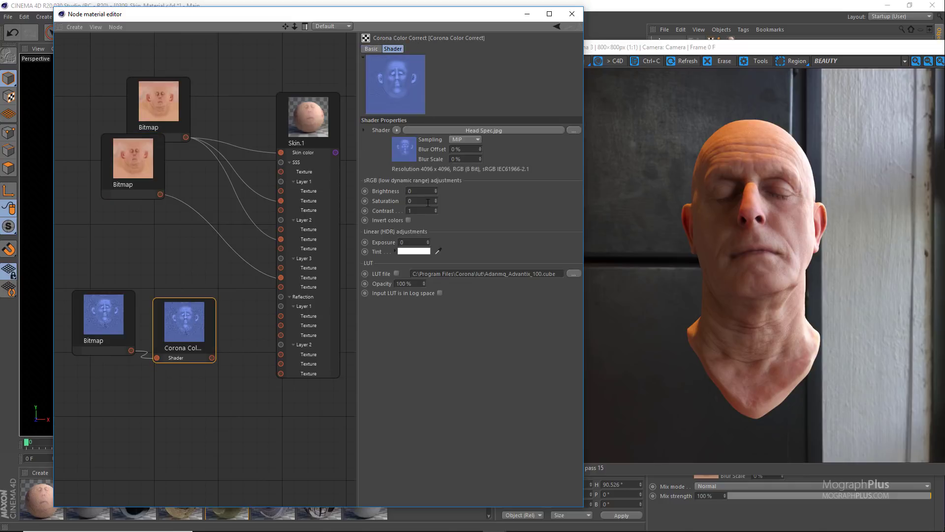
pyautogui.write('-0.6')
pyautogui.press('Return')
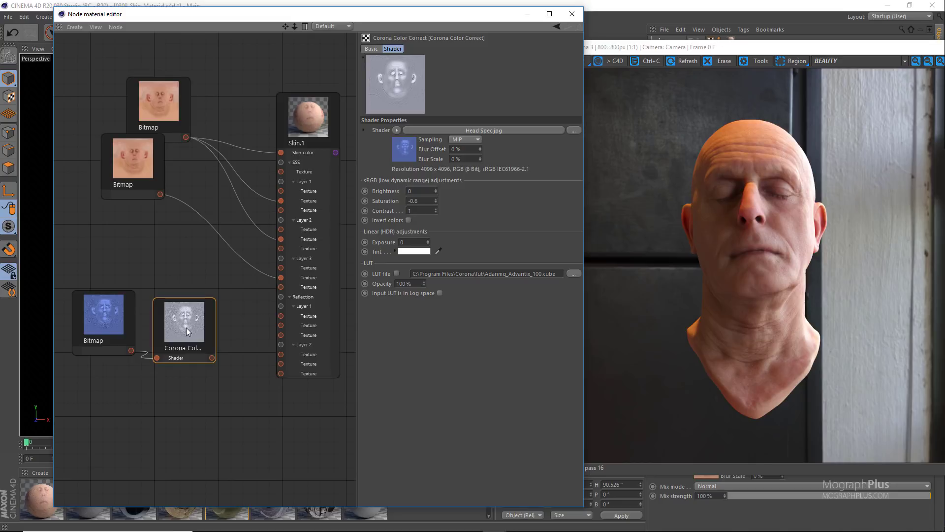
# - Rearrange the blue map and its Color Correct node, and connect the Color Correct output to the first Texture input of Reflection Layers 1 and 2
pyautogui.moveTo(187, 331); pyautogui.dragTo(200, 293)
pyautogui.moveTo(105, 320); pyautogui.dragTo(91, 259)
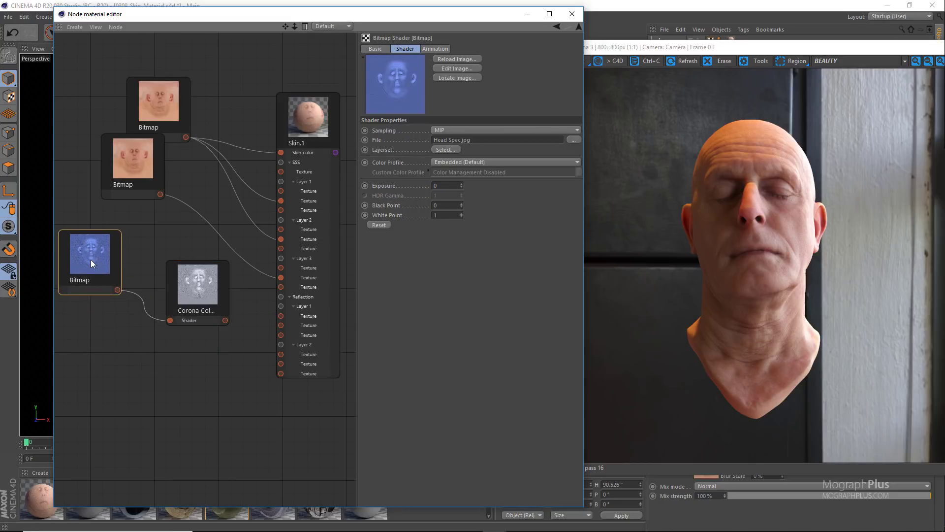
pyautogui.scroll(1, 171, 306)
pyautogui.moveTo(192, 279); pyautogui.dragTo(190, 253)
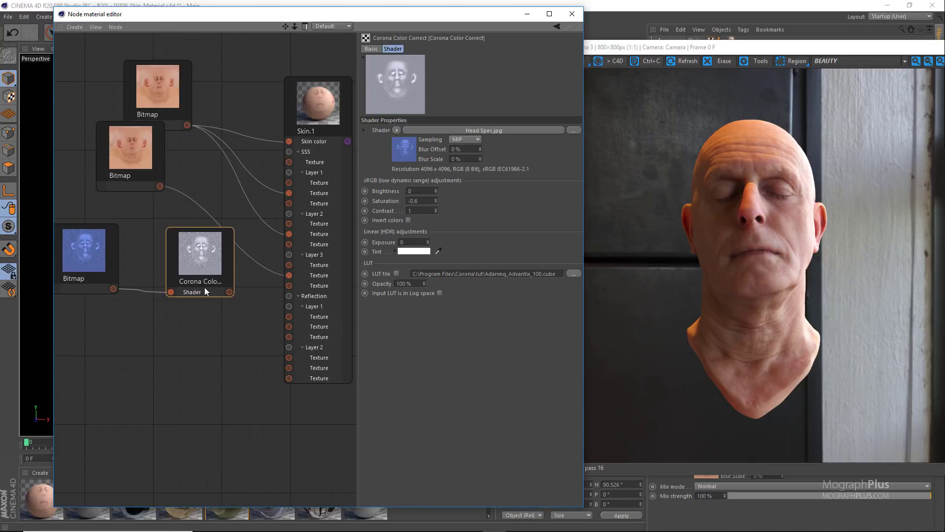
pyautogui.moveTo(251, 302); pyautogui.dragTo(289, 316)
pyautogui.moveTo(230, 292); pyautogui.dragTo(290, 357)
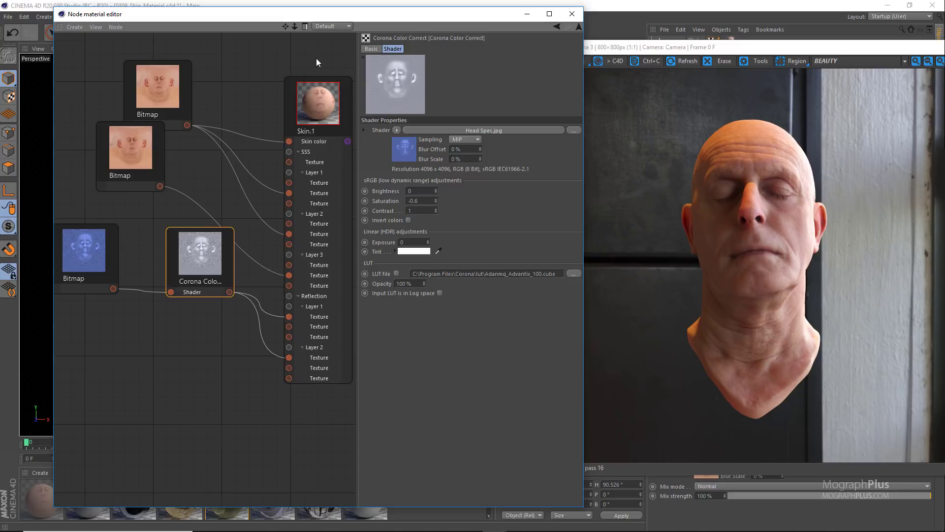
# - Set the Skin.1 material's Reflection Layer 2 Level to 100%
pyautogui.click(318, 83)
pyautogui.click(462, 49)
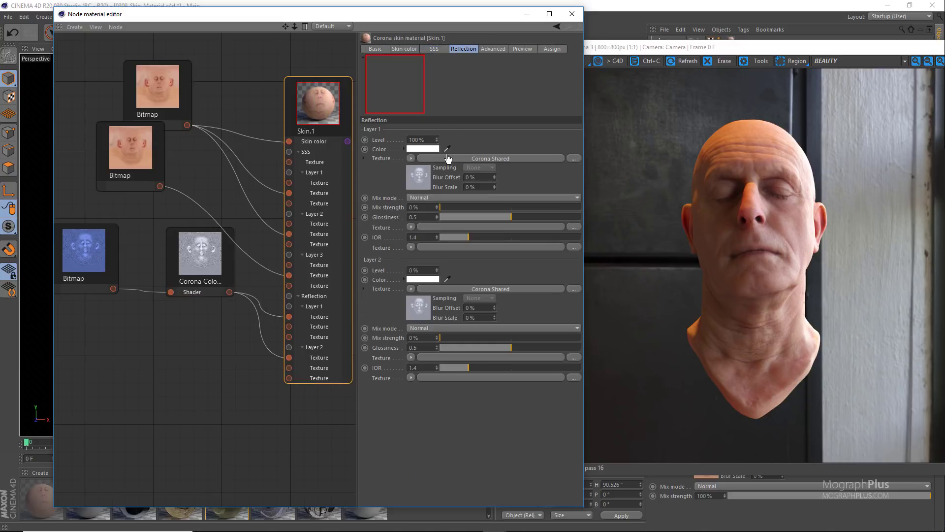
pyautogui.moveTo(422, 271); pyautogui.dragTo(385, 281)
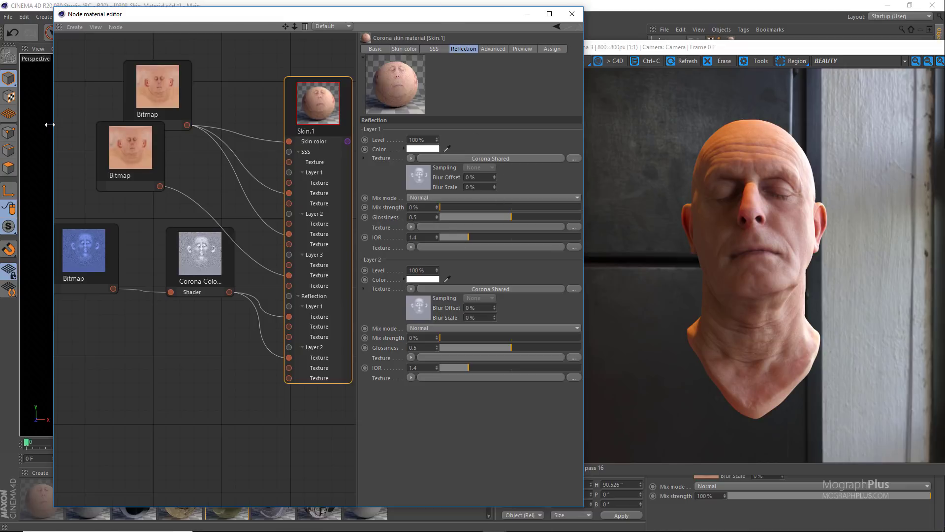
# - Shift the node editor aside and add the Reflect and Translucency passes to the active Corona Multi-Pass list
pyautogui.moveTo(54, 126); pyautogui.dragTo(5, 126)
pyautogui.moveTo(343, 19); pyautogui.dragTo(345, 48)
pyautogui.click(480, 17)
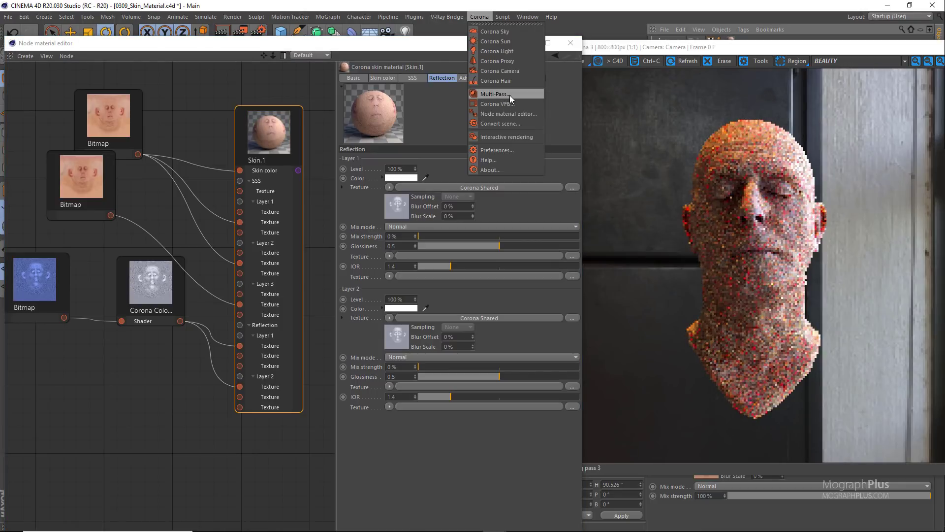
pyautogui.click(509, 94)
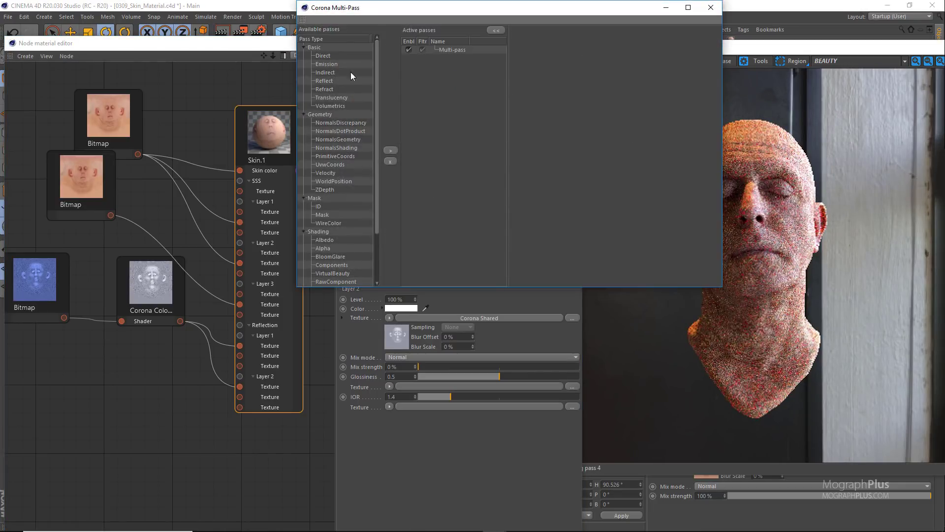
pyautogui.click(328, 89)
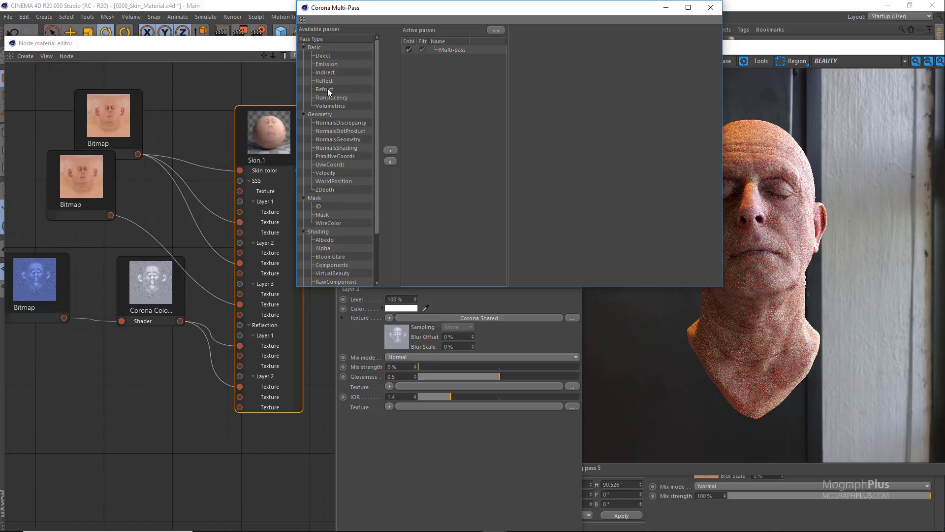
pyautogui.keyDown('ctrl'); pyautogui.click(341, 98); pyautogui.keyUp('ctrl')
pyautogui.moveTo(339, 98); pyautogui.dragTo(437, 110)
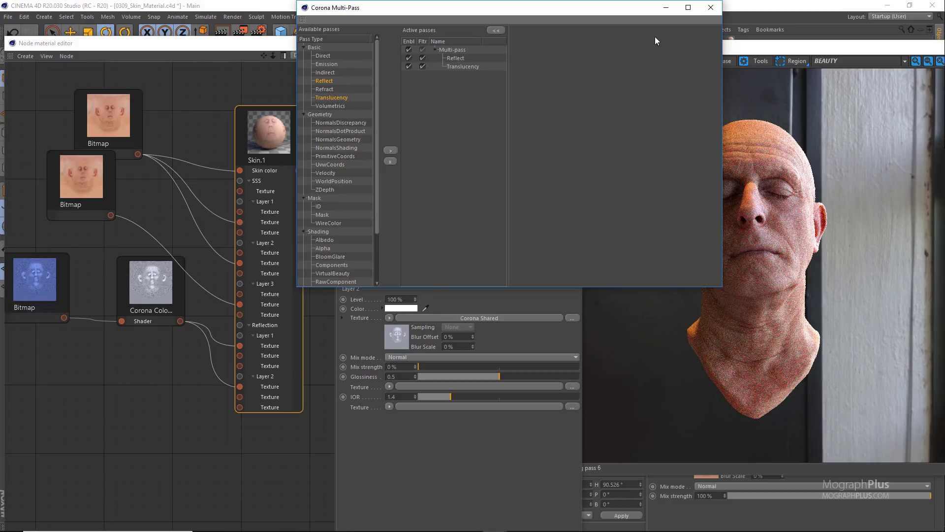
pyautogui.click(711, 8)
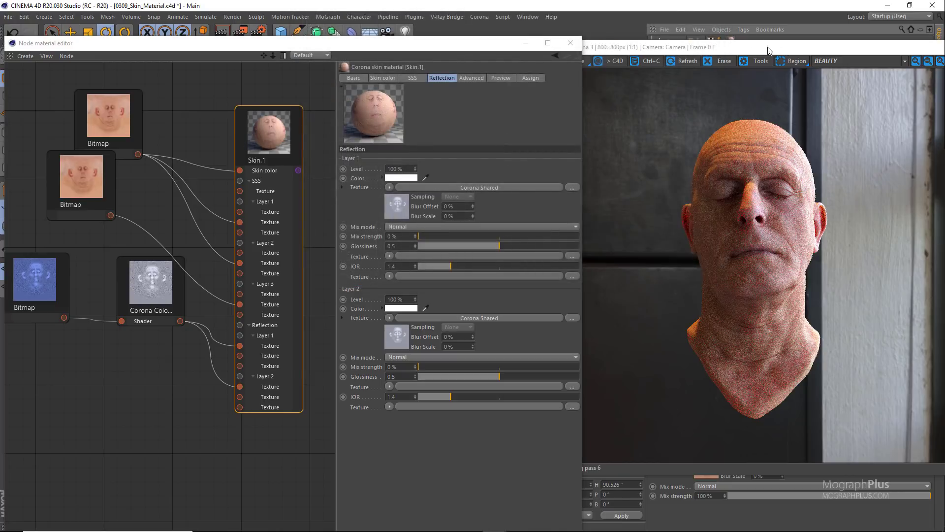
# - Restart the render in the Corona frame buffer and display the Reflect pass
pyautogui.moveTo(768, 50); pyautogui.dragTo(602, 49)
pyautogui.click(844, 61)
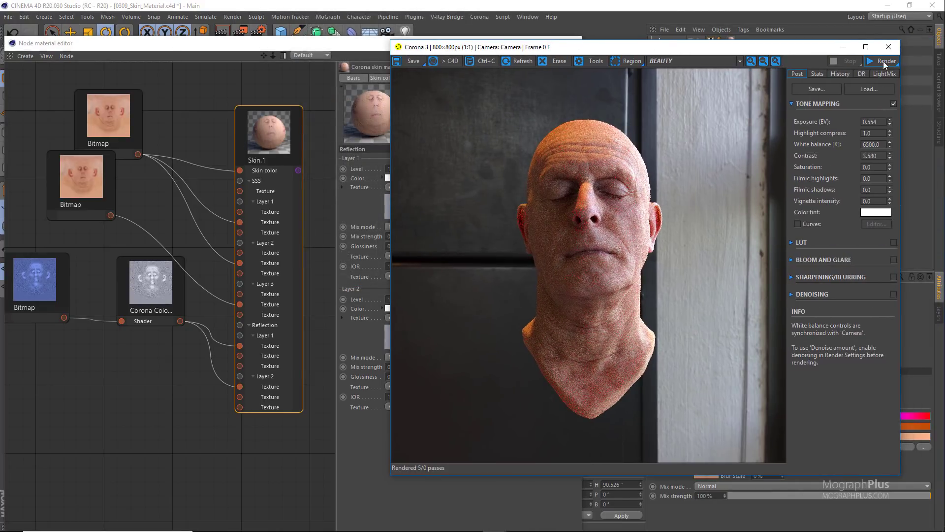
pyautogui.click(888, 72)
pyautogui.moveTo(749, 49); pyautogui.dragTo(888, 46)
pyautogui.click(848, 56)
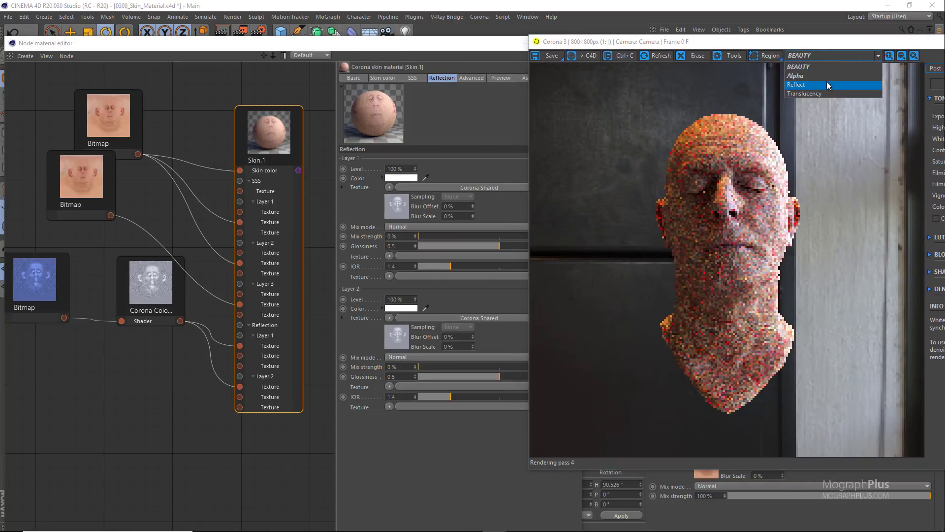
pyautogui.click(826, 85)
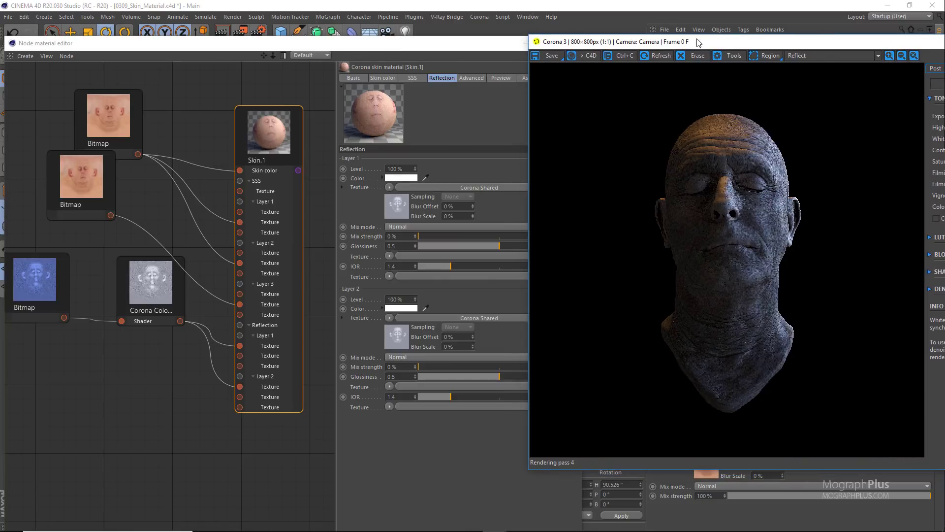
pyautogui.moveTo(697, 41)
pyautogui.mouseDown()
pyautogui.moveTo(734, 40)
pyautogui.moveTo(707, 57)
pyautogui.mouseUp()
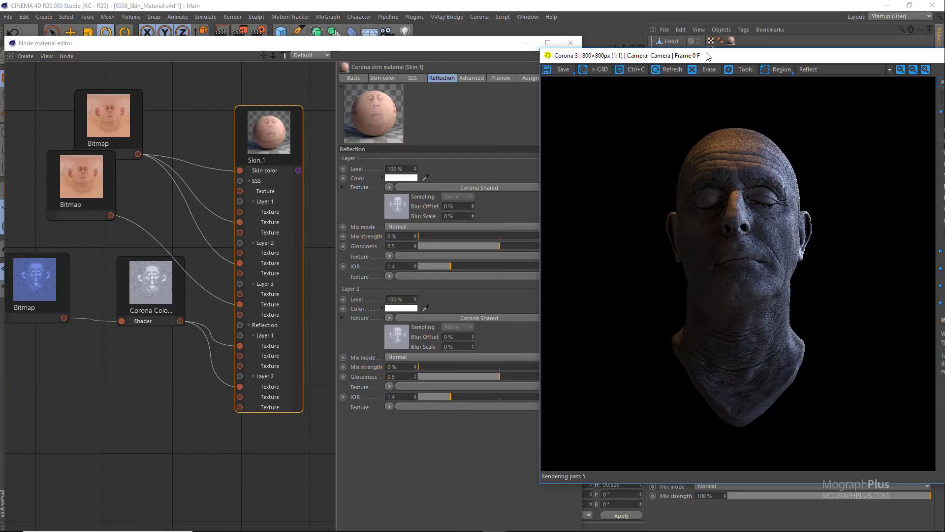
# - Load the Head Gloss image as a new bitmap shader node below the blue head map
pyautogui.moveTo(384, 48); pyautogui.dragTo(351, 34)
pyautogui.moveTo(148, 245); pyautogui.dragTo(179, 220, button='middle')
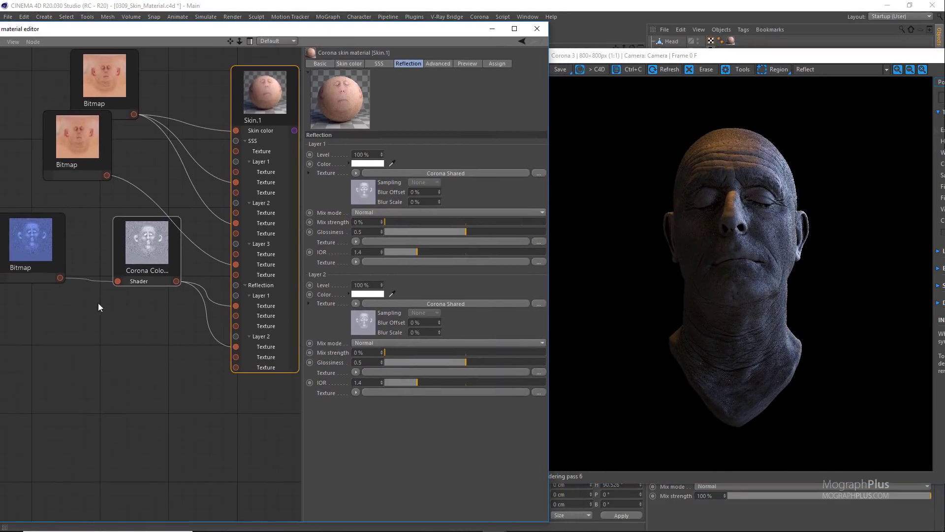
pyautogui.rightClick(48, 335)
pyautogui.moveTo(93, 354)
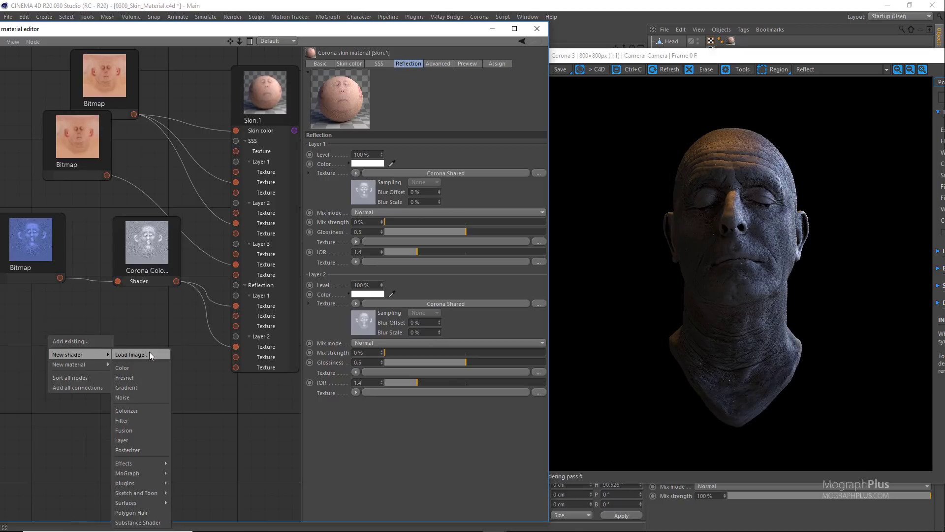
pyautogui.click(149, 352)
pyautogui.doubleClick(178, 132)
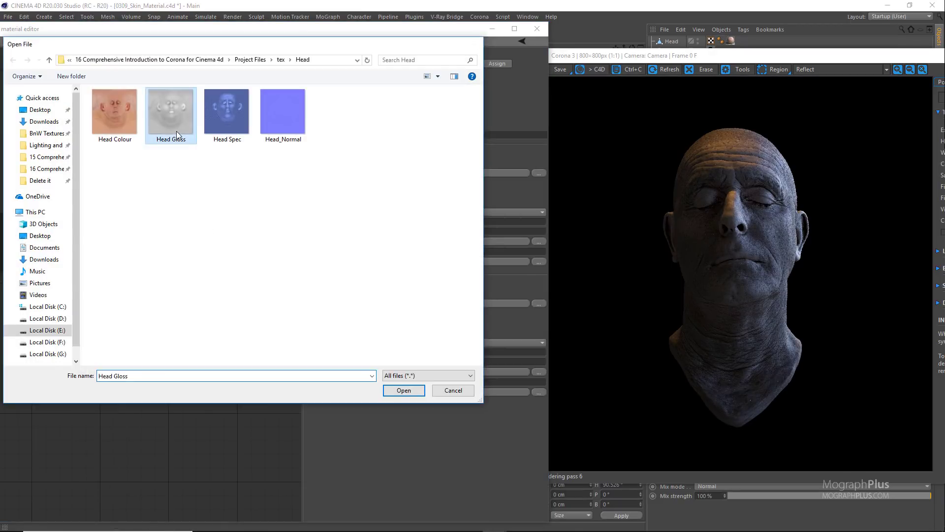
# - Add a Corona Color Correct shader beside the Head Gloss bitmap and connect the bitmap to its Shader input
pyautogui.moveTo(104, 336); pyautogui.dragTo(113, 337, button='middle')
pyautogui.rightClick(114, 337)
pyautogui.moveTo(149, 364)
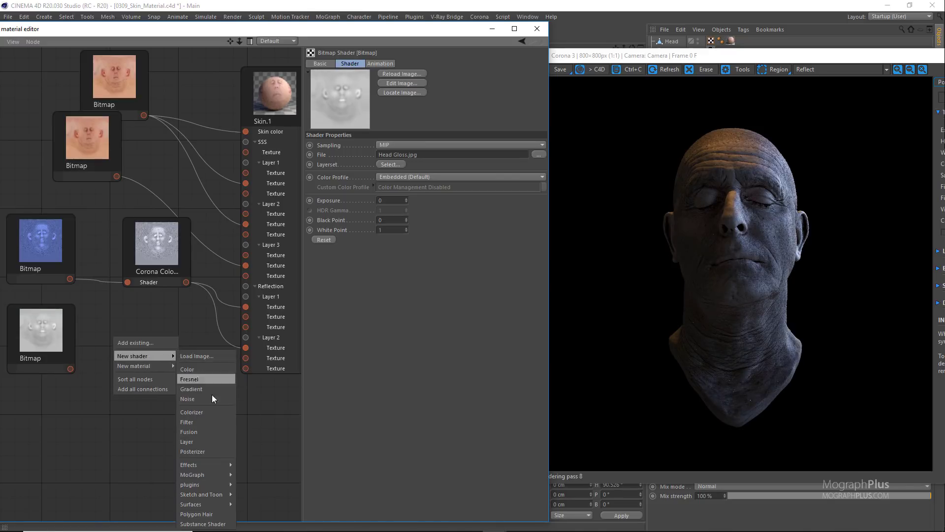
pyautogui.moveTo(217, 484)
pyautogui.moveTo(256, 484)
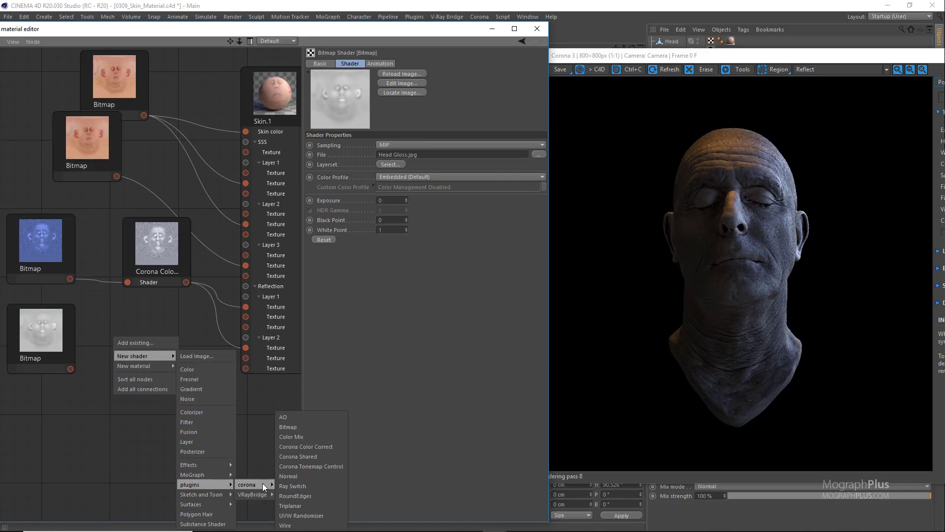
pyautogui.click(311, 446)
pyautogui.moveTo(111, 335); pyautogui.dragTo(133, 335)
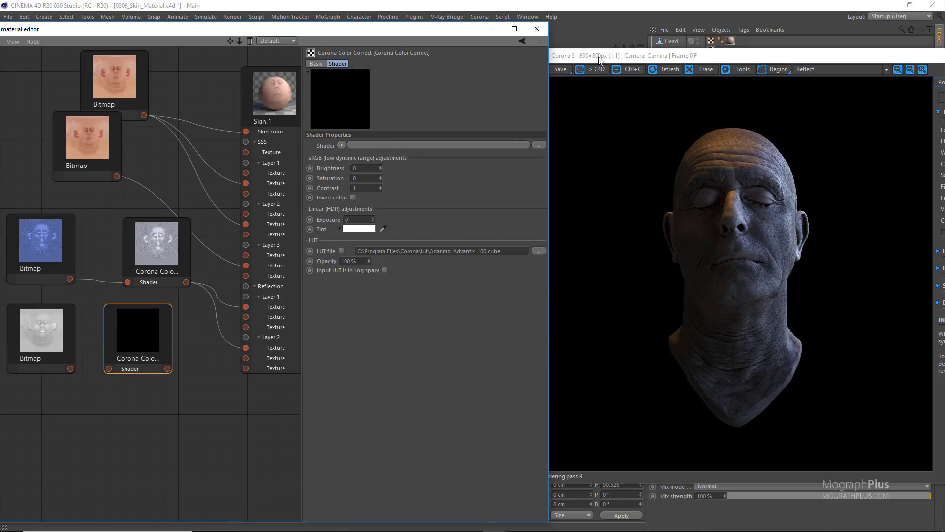
pyautogui.moveTo(600, 57); pyautogui.dragTo(642, 58)
pyautogui.moveTo(454, 31); pyautogui.dragTo(555, 23)
pyautogui.moveTo(211, 398); pyautogui.dragTo(141, 326, button='middle')
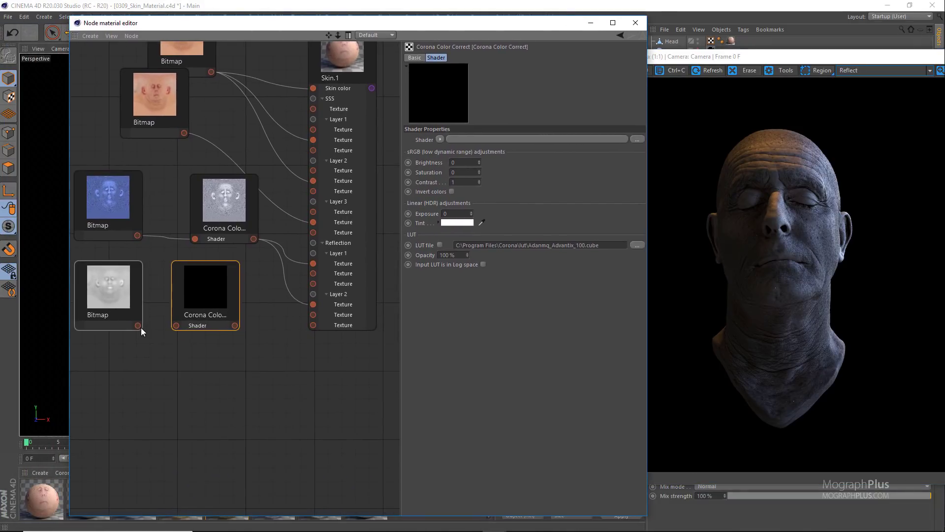
pyautogui.moveTo(139, 326); pyautogui.dragTo(177, 326)
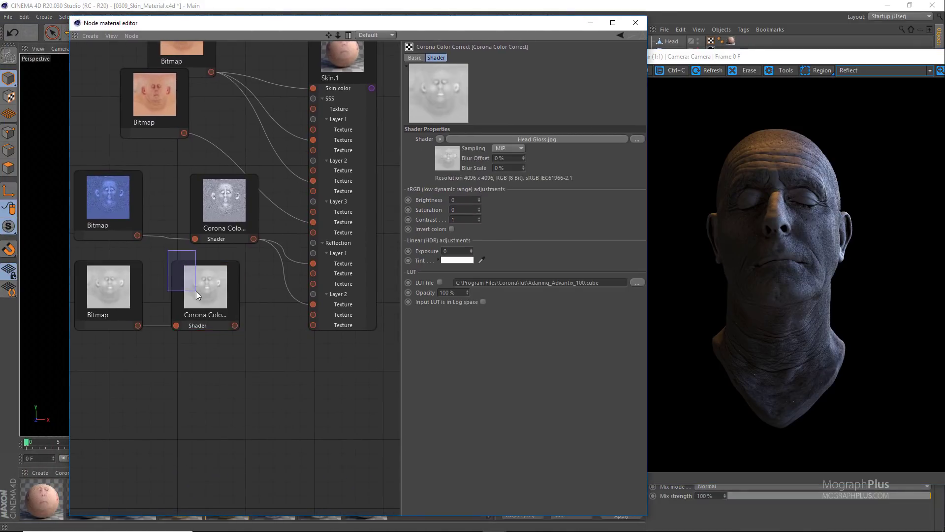
# - Set the Head Gloss Color Correct shader's Brightness to -0.2 and Contrast to 3
pyautogui.click(462, 199)
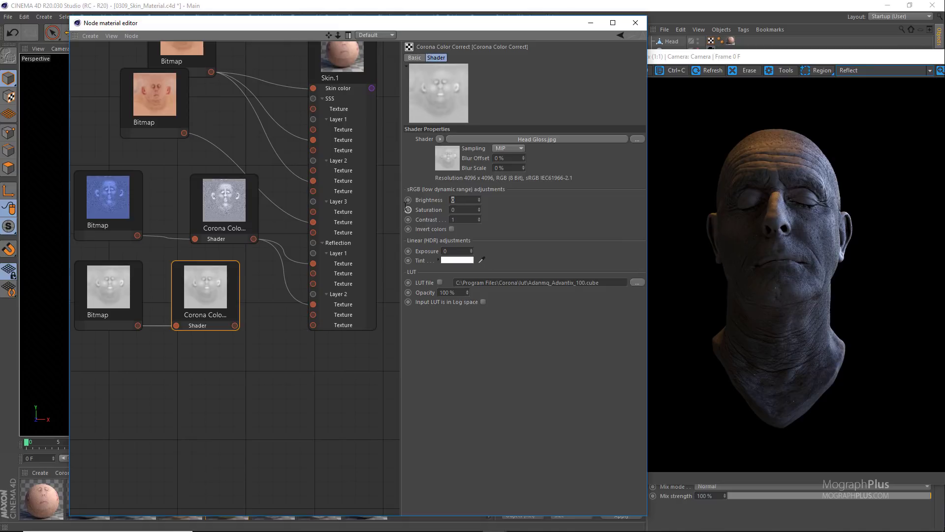
pyautogui.press('BackSpace')
pyautogui.write('-0.2')
pyautogui.press('Return')
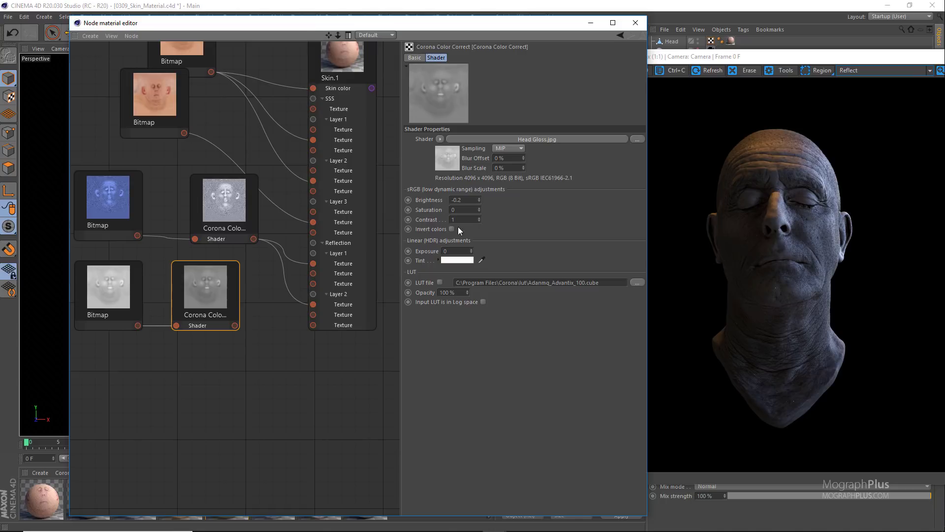
pyautogui.write('3')
pyautogui.press('Return')
# - Connect the Head Gloss Color Correct to Reflection Layer 1's Glossiness texture input and check the material's reflection settings
pyautogui.moveTo(234, 326); pyautogui.dragTo(313, 274)
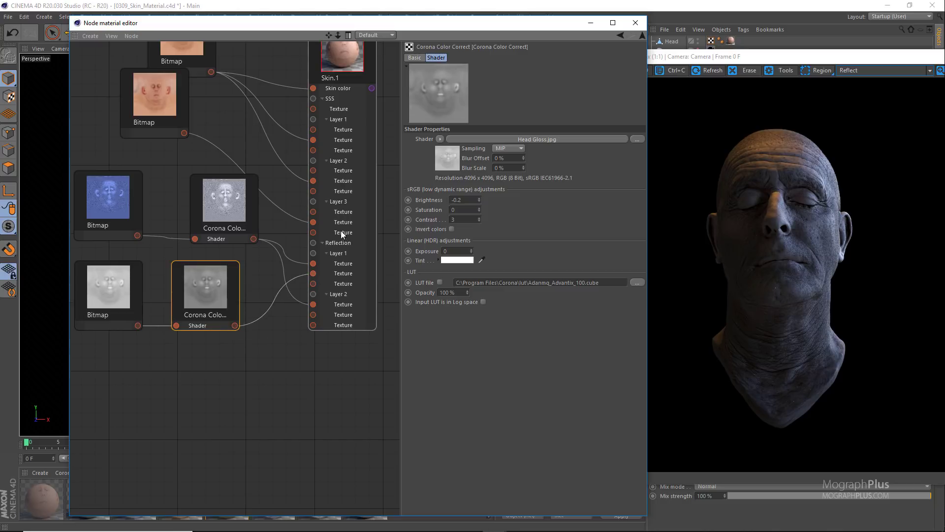
pyautogui.click(315, 71)
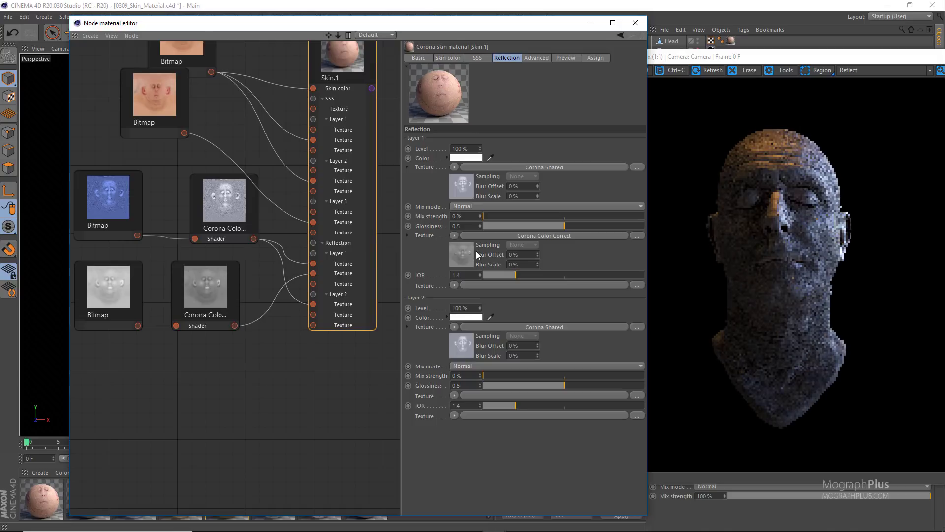
pyautogui.click(218, 293)
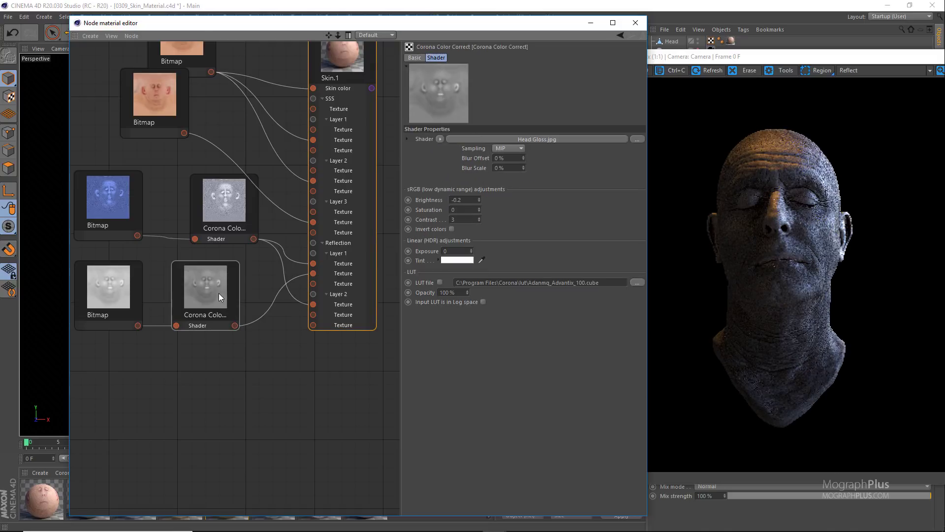
pyautogui.click(362, 117)
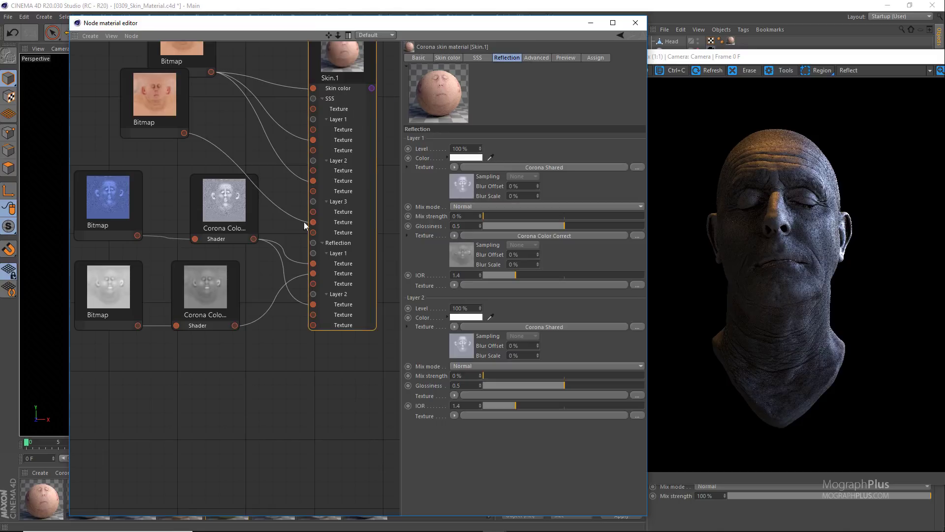
# - Duplicate the Head Gloss Color Correct node below the original and connect the Head Gloss bitmap to the copy's Shader input
pyautogui.keyDown('ctrl'); pyautogui.moveTo(214, 300); pyautogui.dragTo(209, 382); pyautogui.keyUp('ctrl')
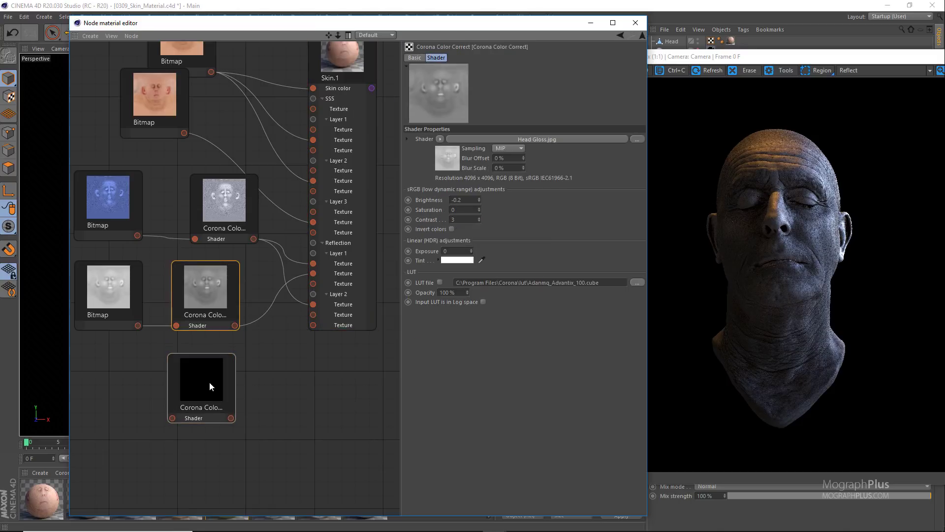
pyautogui.moveTo(138, 325); pyautogui.dragTo(173, 418)
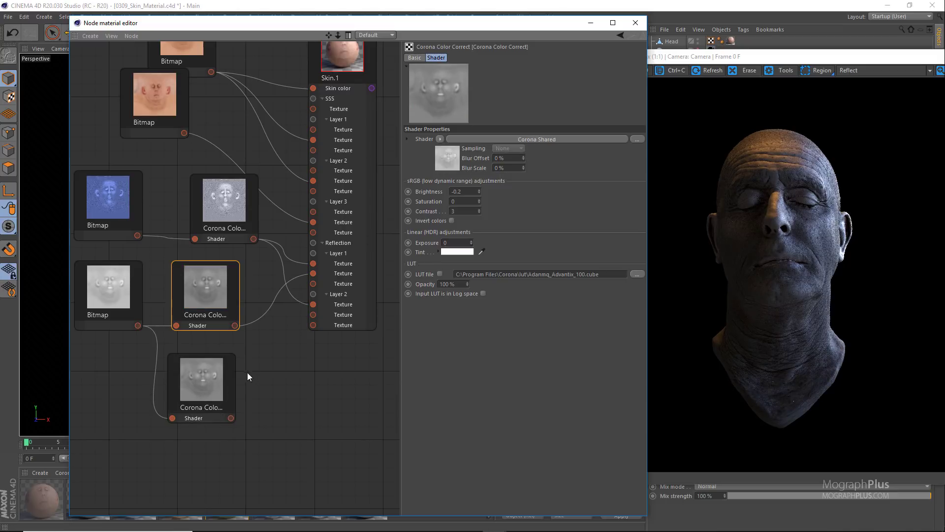
pyautogui.moveTo(247, 372); pyautogui.dragTo(392, 296)
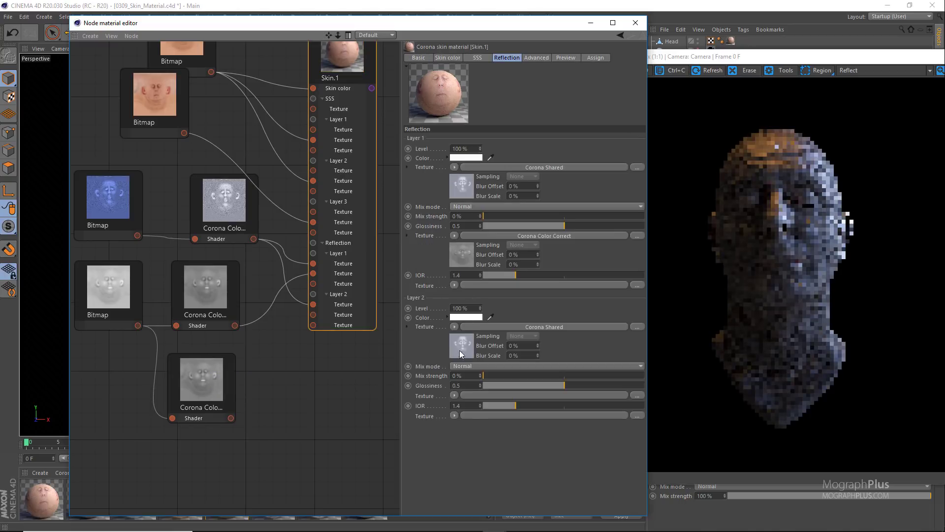
# - Set the duplicated Color Correct shader's Brightness to -0.1
pyautogui.click(231, 386)
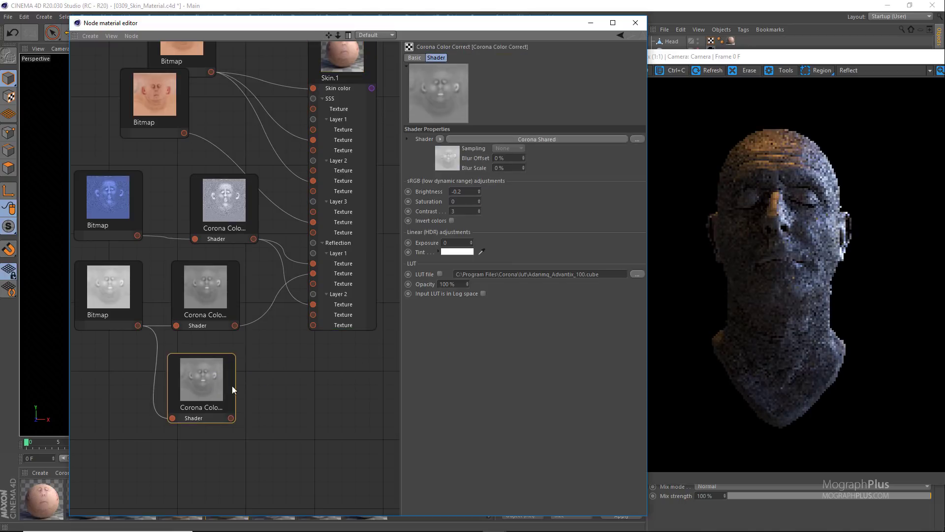
pyautogui.doubleClick(469, 193)
pyautogui.write('1')
pyautogui.press('Return')
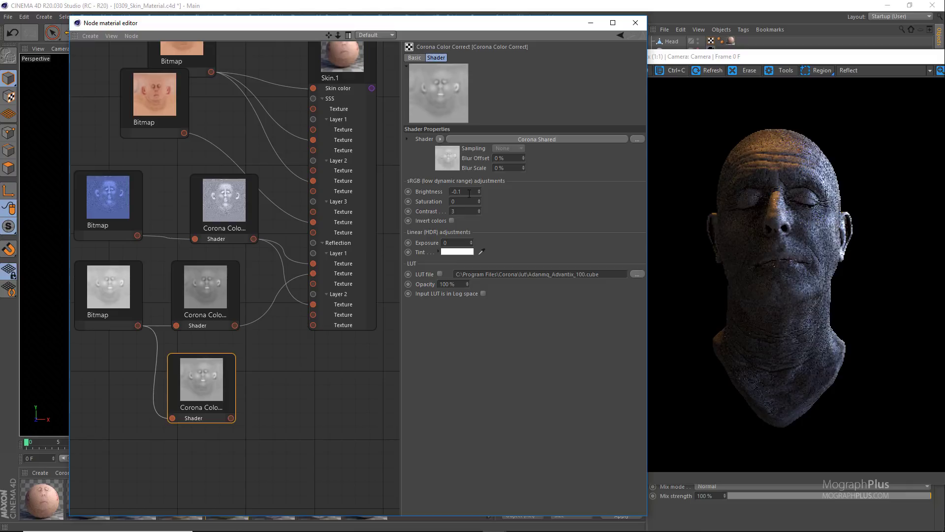
# - Connect the duplicated Color Correct node to Reflection Layer 2's Glossiness texture input on the skin material
pyautogui.click(298, 386)
pyautogui.moveTo(231, 418); pyautogui.dragTo(313, 314)
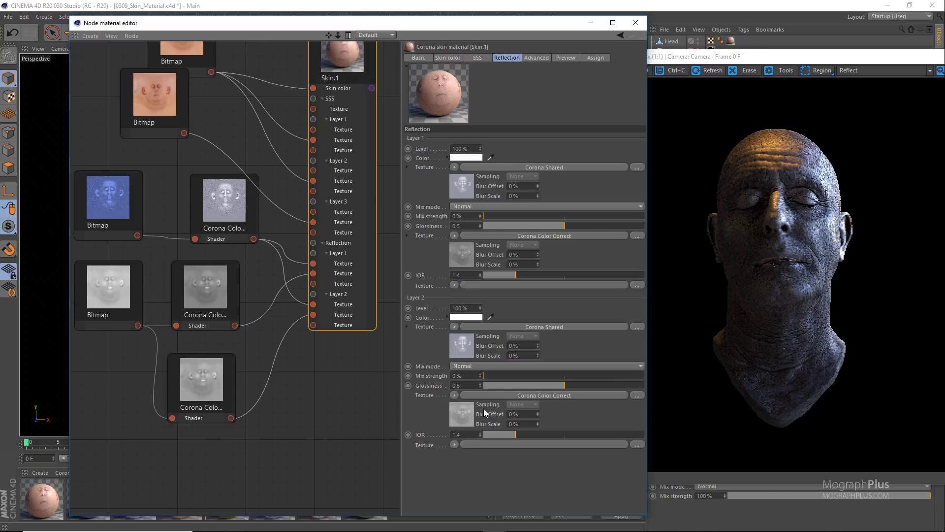
pyautogui.moveTo(483, 22); pyautogui.dragTo(445, 22)
pyautogui.scroll(-3, 150, 316)
pyautogui.moveTo(147, 124); pyautogui.dragTo(125, 103)
pyautogui.click(253, 164)
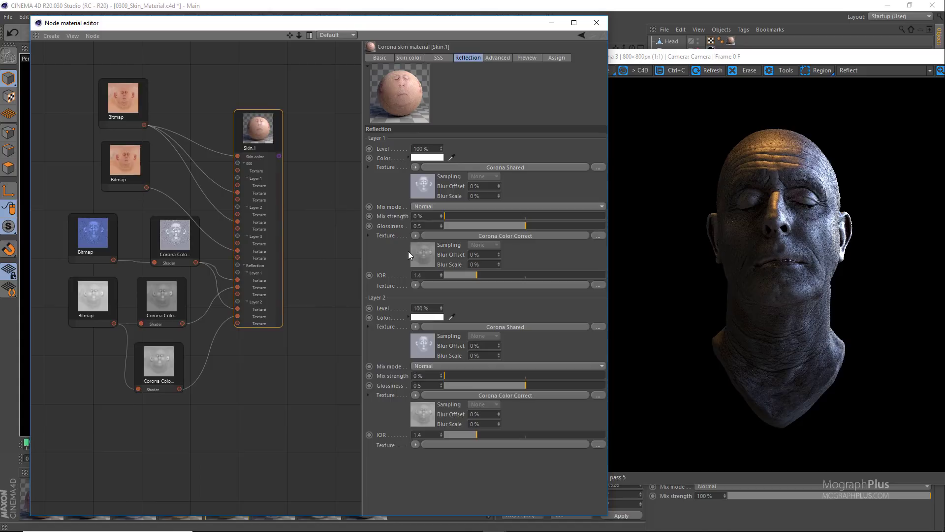
# - Set the Level of the skin material's Reflection Layer 2 to 50%
pyautogui.doubleClick(423, 308)
pyautogui.write('50')
pyautogui.press('Return')
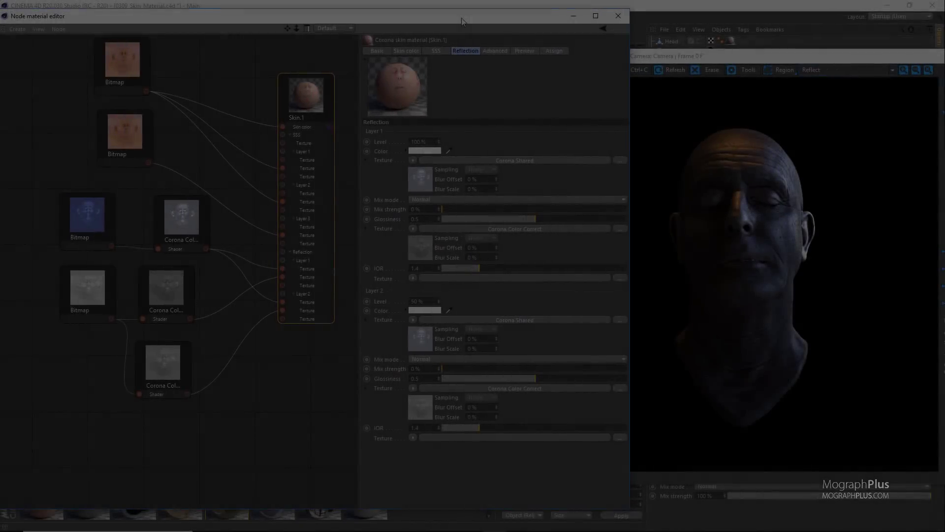
# - Compare the Beauty, Translucency and Reflect passes of the head render, ending on Beauty
pyautogui.click(765, 58)
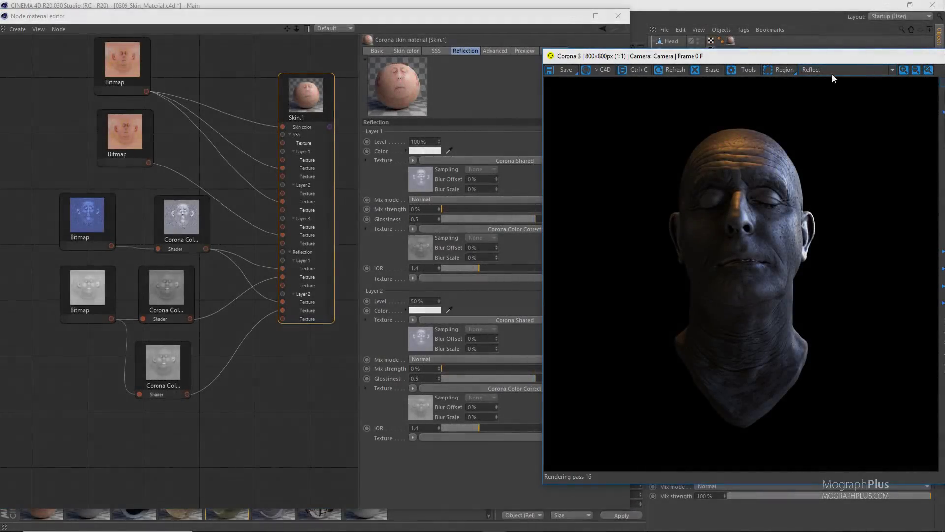
pyautogui.click(831, 73)
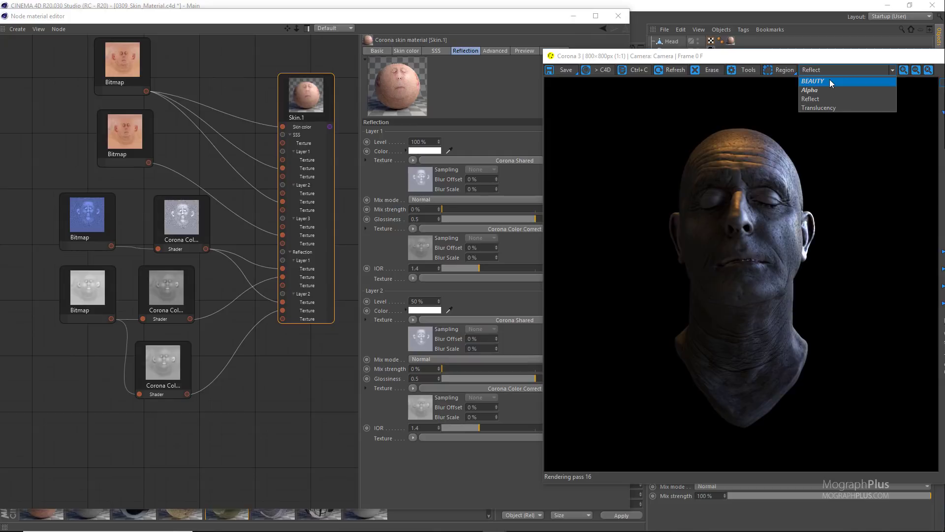
pyautogui.click(829, 80)
pyautogui.click(823, 69)
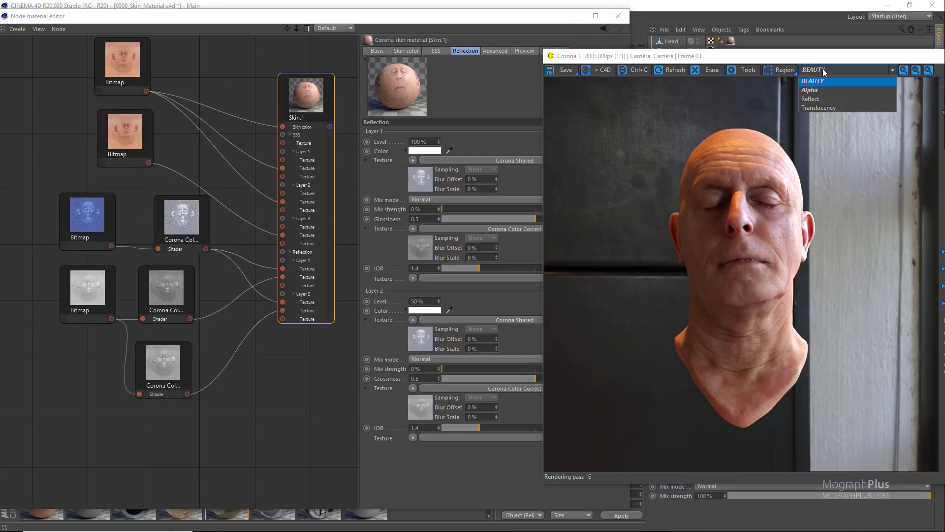
pyautogui.click(827, 106)
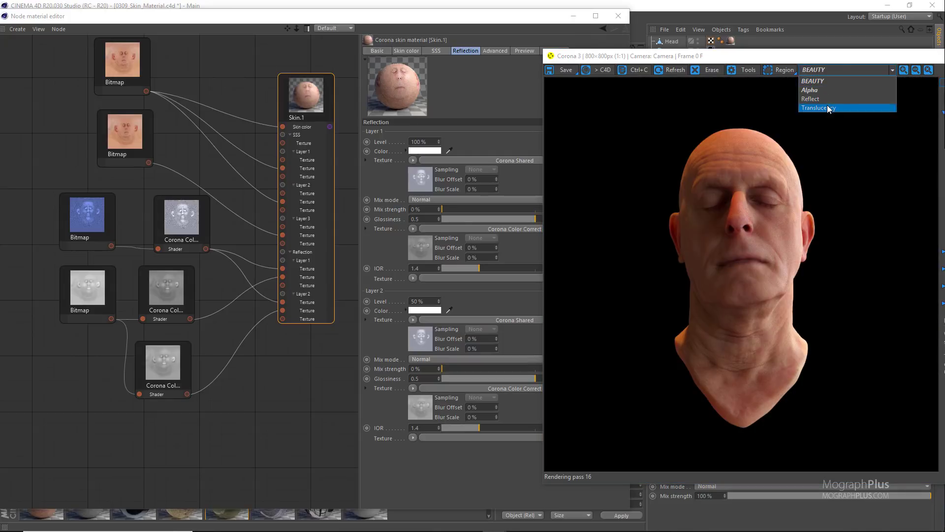
pyautogui.click(835, 70)
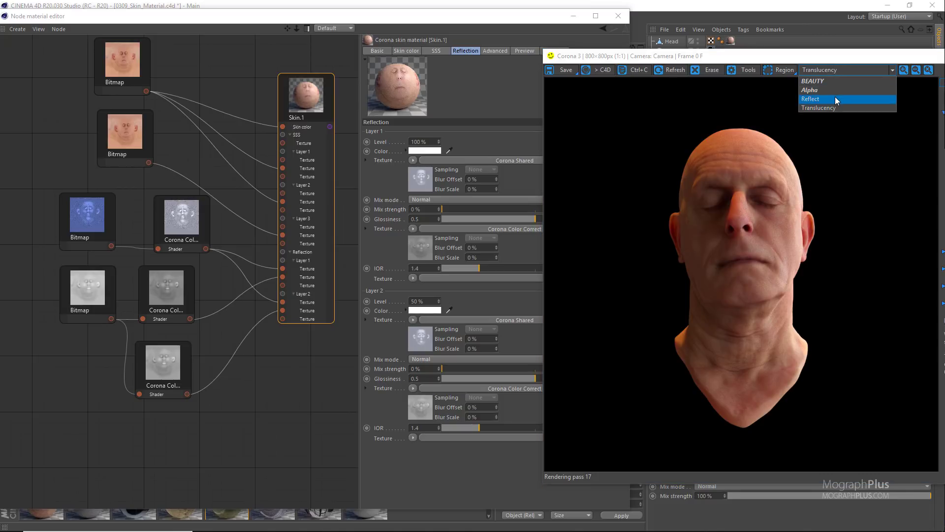
pyautogui.click(835, 99)
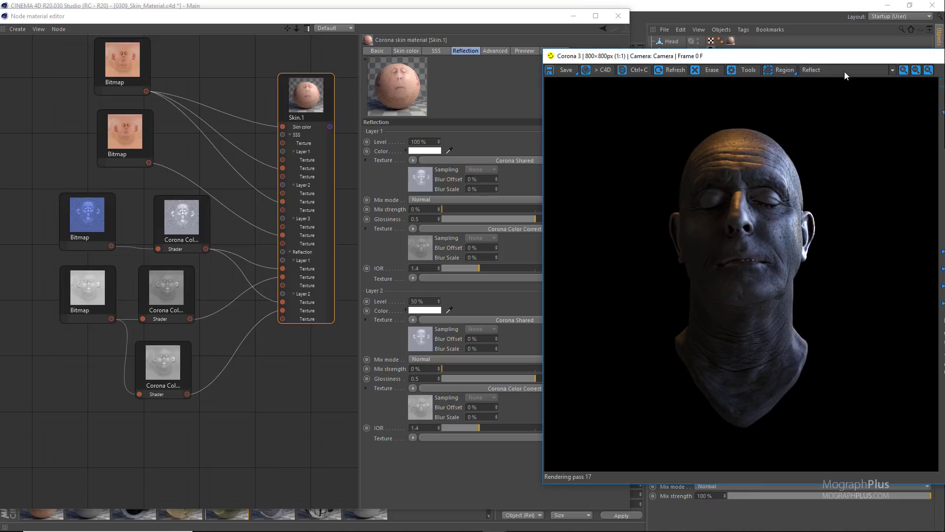
pyautogui.click(844, 70)
pyautogui.click(837, 81)
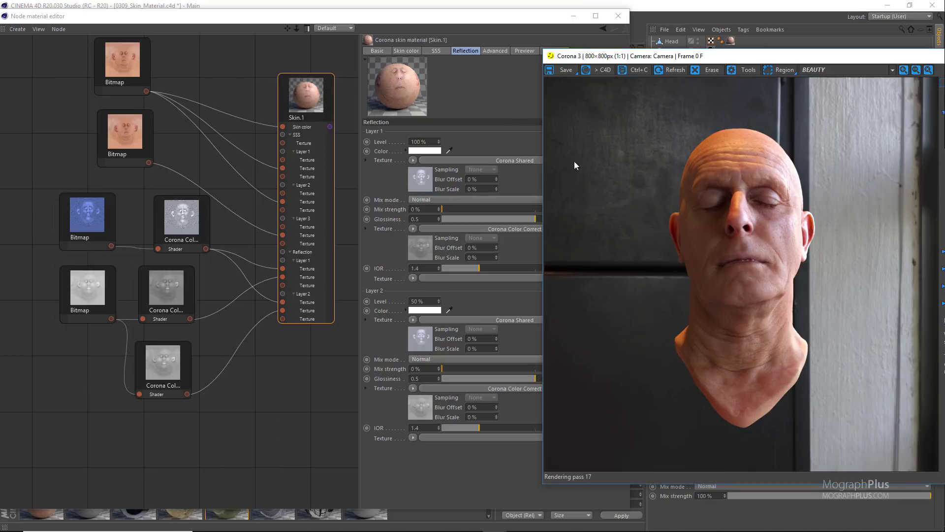
pyautogui.click(174, 305)
pyautogui.moveTo(218, 327); pyautogui.dragTo(151, 384)
pyautogui.click(308, 141)
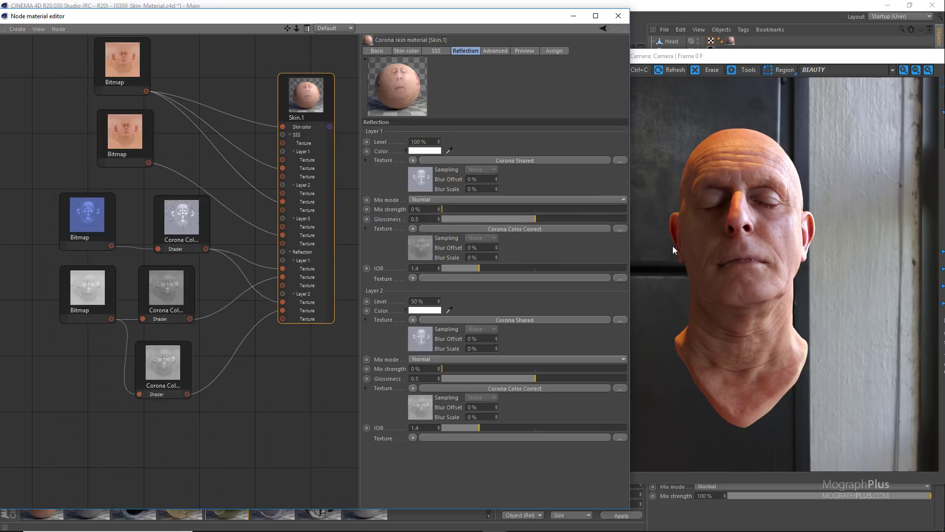
pyautogui.scroll(1, 696, 242)
pyautogui.moveTo(730, 206); pyautogui.dragTo(698, 229)
pyautogui.scroll(-1, 698, 228)
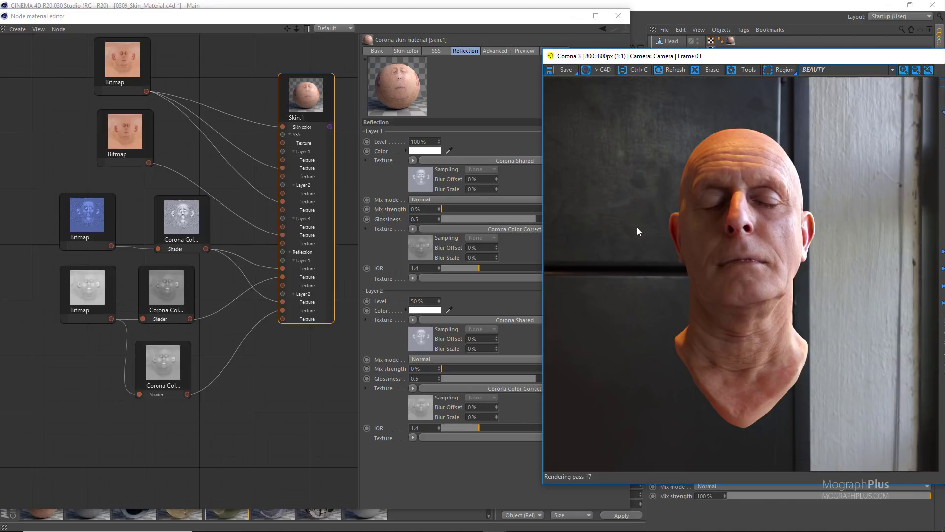
# - Load the Head_Normal image as a new bitmap node below the other nodes and examine it in an enlarged preview
pyautogui.moveTo(103, 496); pyautogui.dragTo(93, 421, button='middle')
pyautogui.rightClick(6, 382)
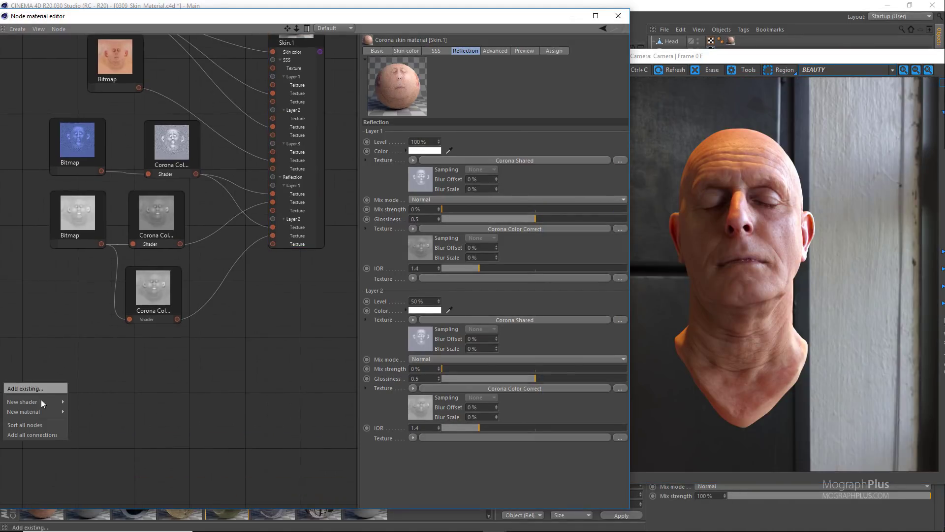
pyautogui.moveTo(42, 405)
pyautogui.click(87, 354)
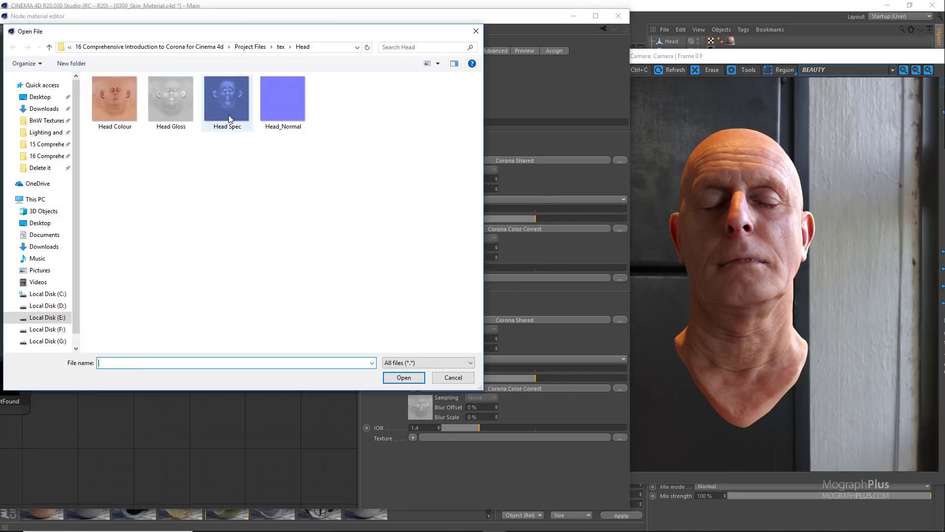
pyautogui.doubleClick(283, 99)
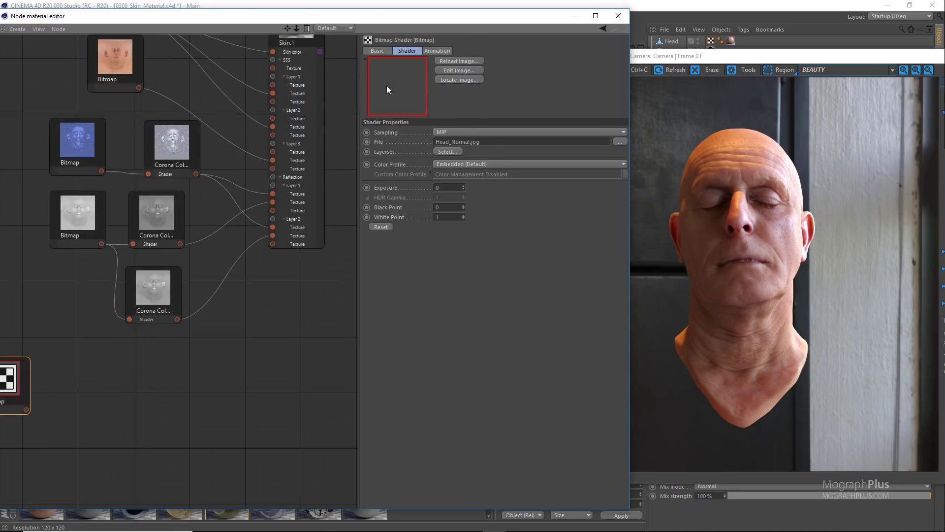
pyautogui.rightClick(394, 87)
pyautogui.click(410, 100)
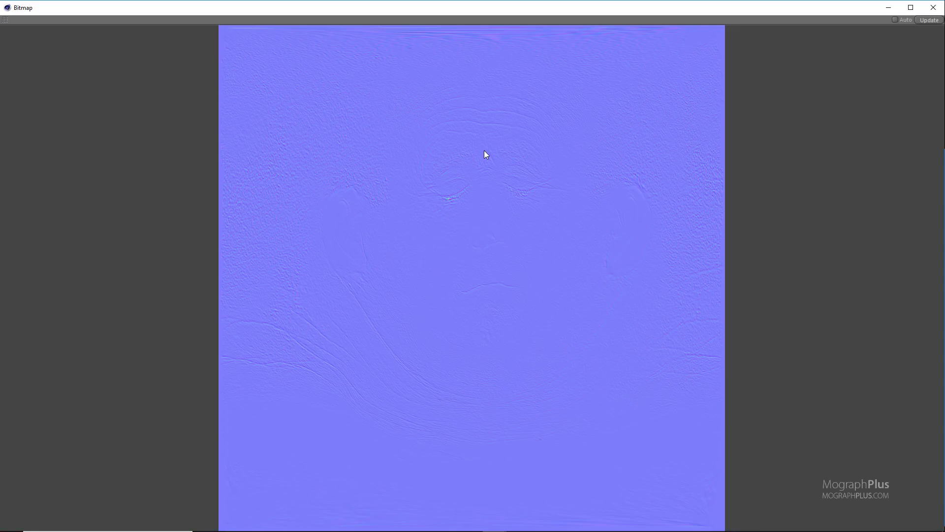
pyautogui.click(934, 8)
# - Add a Corona Normal shader beside the Head_Normal bitmap and connect the bitmap to its Texture input
pyautogui.moveTo(21, 376); pyautogui.dragTo(42, 363)
pyautogui.scroll(2, 131, 389)
pyautogui.click(129, 363)
pyautogui.rightClick(129, 363)
pyautogui.moveTo(157, 384)
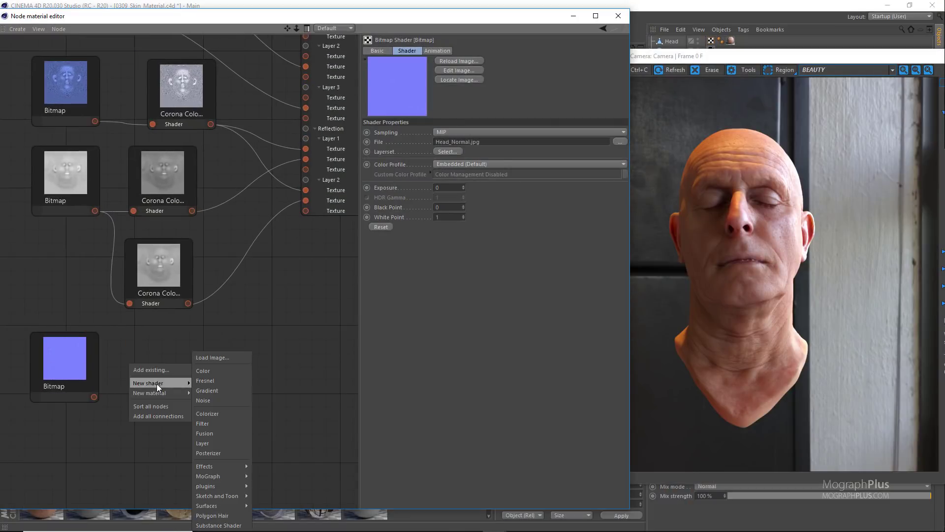
pyautogui.moveTo(229, 487)
pyautogui.moveTo(258, 485)
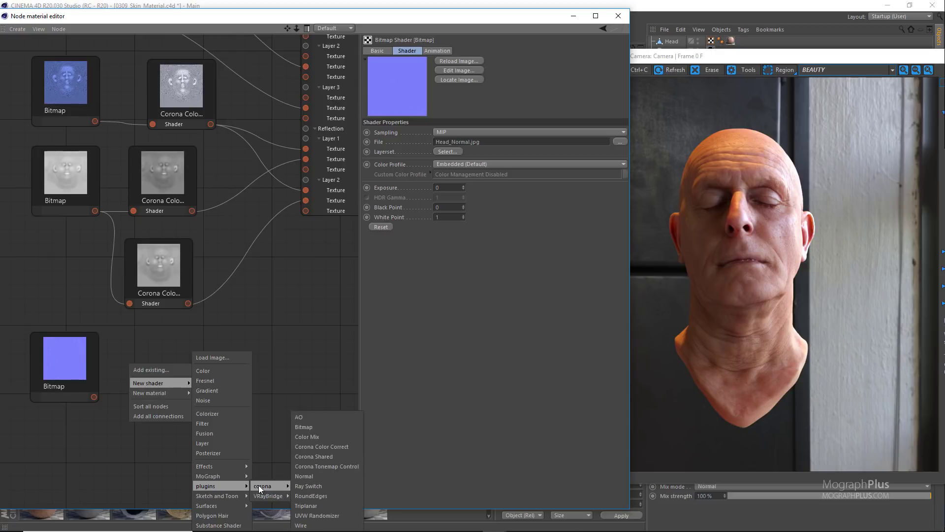
pyautogui.click(308, 477)
pyautogui.moveTo(135, 352); pyautogui.dragTo(196, 357)
pyautogui.moveTo(93, 397); pyautogui.dragTo(158, 403)
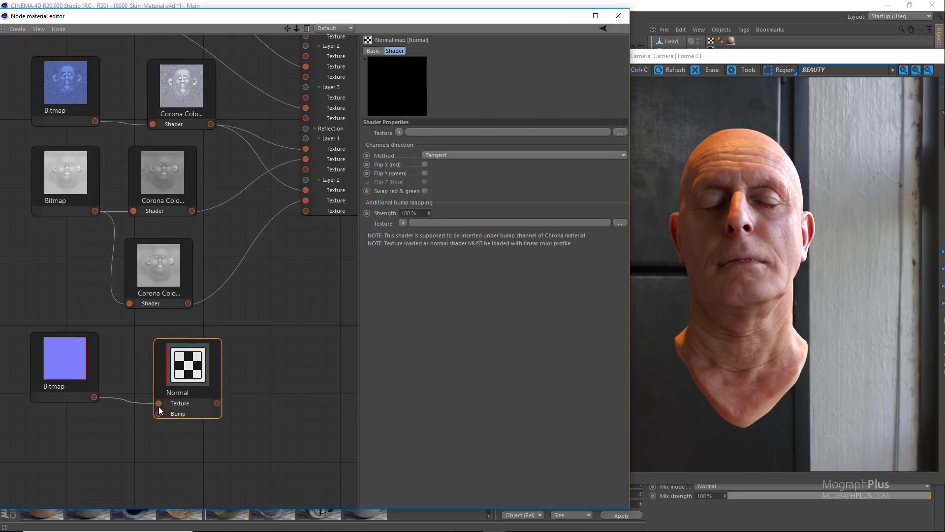
pyautogui.moveTo(195, 362); pyautogui.dragTo(189, 356)
pyautogui.moveTo(190, 356); pyautogui.dragTo(159, 359, button='middle')
# - Enable Bump on the skin material and connect the Normal shader to its Bump input
pyautogui.moveTo(304, 252); pyautogui.dragTo(287, 295, button='middle')
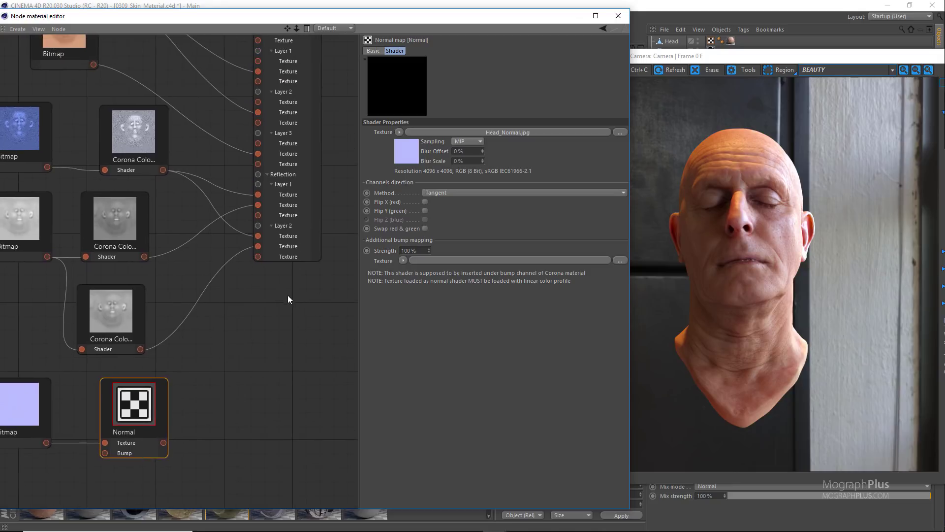
pyautogui.click(302, 243)
pyautogui.click(378, 52)
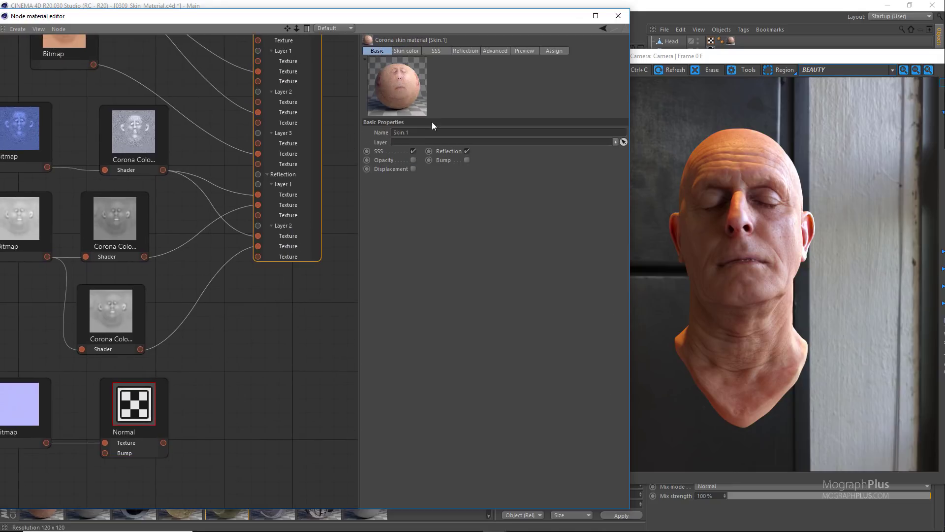
pyautogui.click(467, 161)
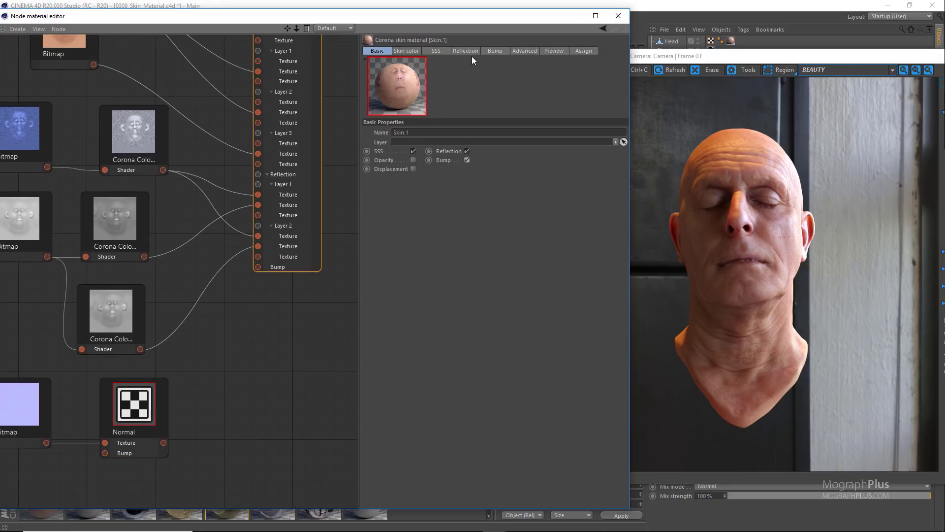
pyautogui.click(490, 52)
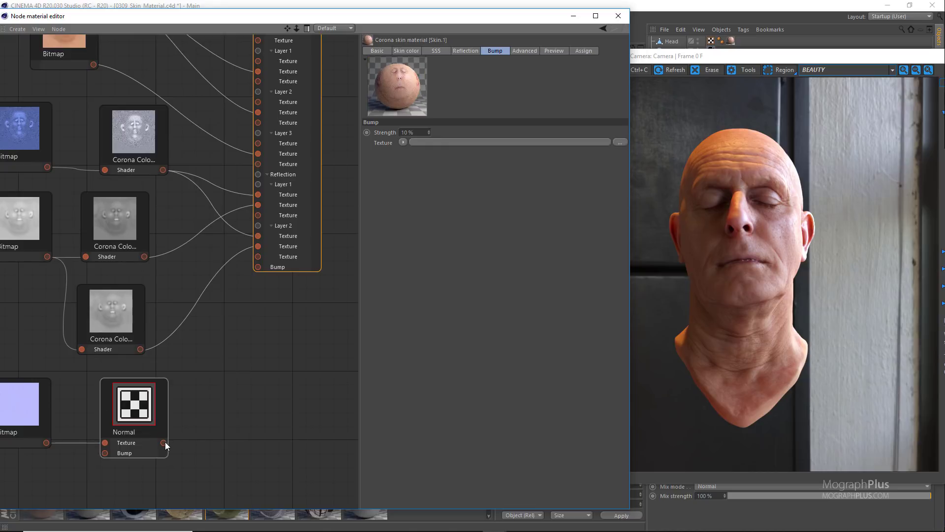
pyautogui.moveTo(164, 442); pyautogui.dragTo(259, 268)
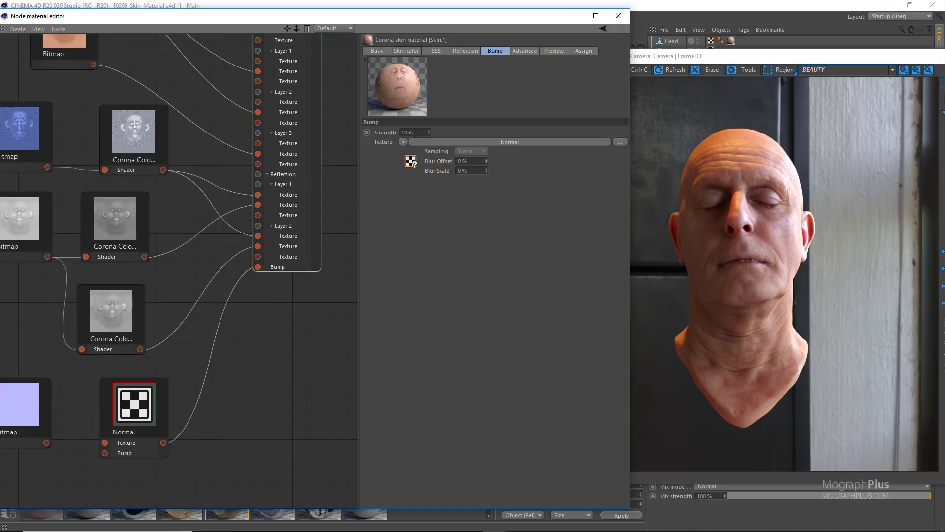
# - Set the skin material's Bump Strength to 100%
pyautogui.moveTo(417, 132); pyautogui.dragTo(382, 138)
pyautogui.write('100')
pyautogui.press('Return')
pyautogui.scroll(-2, 271, 375)
pyautogui.moveTo(273, 371); pyautogui.dragTo(277, 379, button='middle')
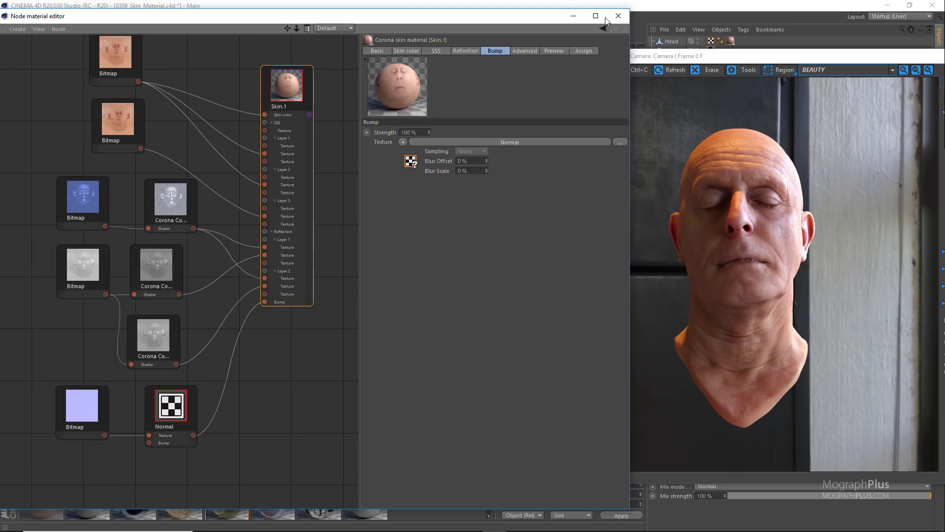
# - Leave the scene camera and zoom the perspective view in on the face to examine the bump detail in the render
pyautogui.moveTo(532, 20); pyautogui.dragTo(412, 101)
pyautogui.moveTo(657, 56); pyautogui.dragTo(655, 185)
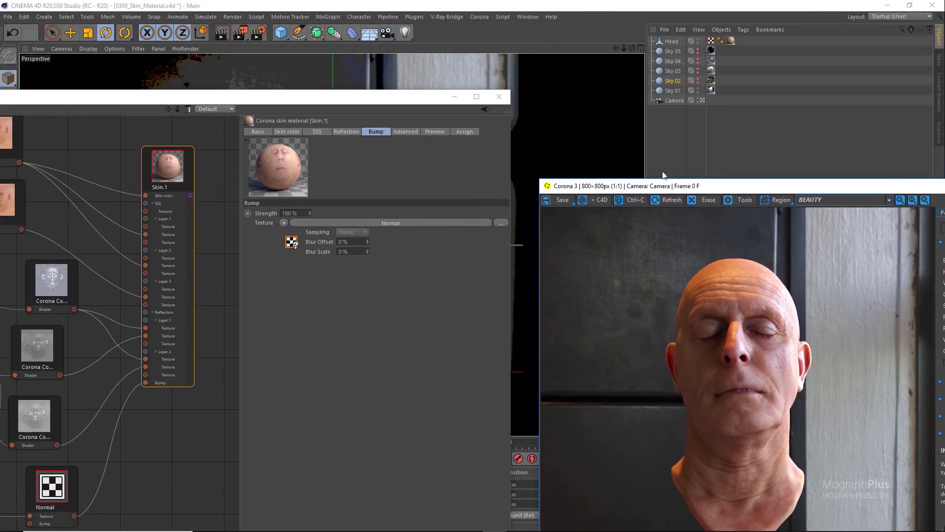
pyautogui.click(703, 100)
pyautogui.moveTo(395, 106); pyautogui.dragTo(267, 354)
pyautogui.keyDown('alt'); pyautogui.moveTo(360, 207); pyautogui.dragTo(264, 161); pyautogui.keyUp('alt')
pyautogui.keyDown('alt'); pyautogui.moveTo(265, 161); pyautogui.dragTo(253, 157, button='middle'); pyautogui.keyUp('alt')
pyautogui.scroll(6, 412, 161)
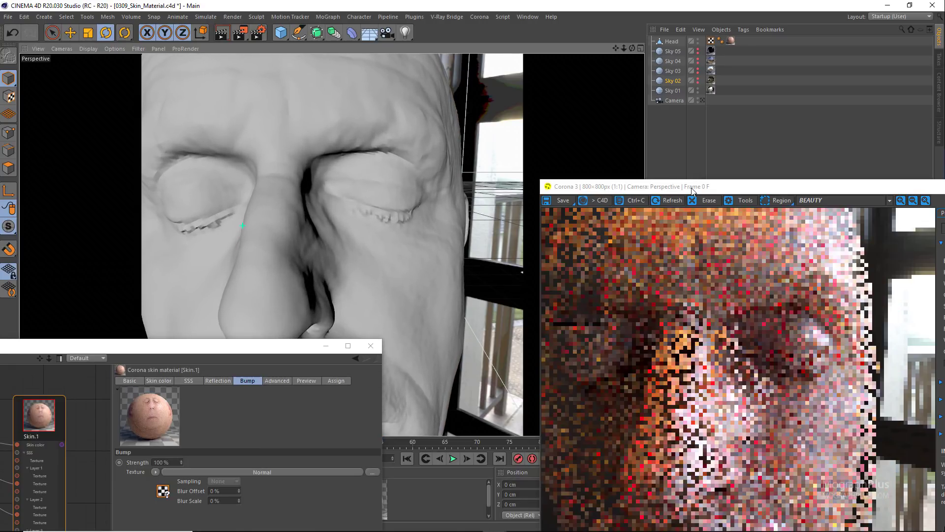
pyautogui.moveTo(693, 189); pyautogui.dragTo(619, 28)
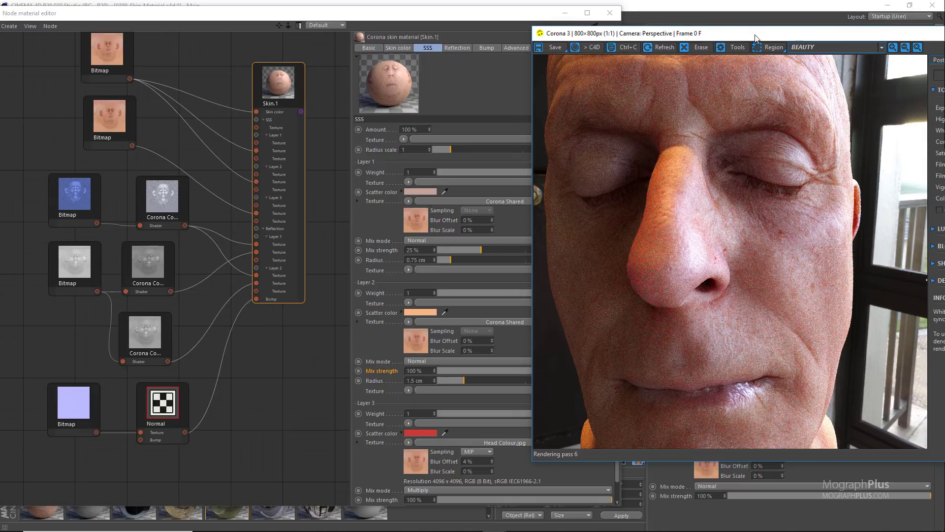
# - Return to the scene Camera's view and place the render window over the node editor, clear of the object list
pyautogui.moveTo(755, 33); pyautogui.dragTo(738, 150)
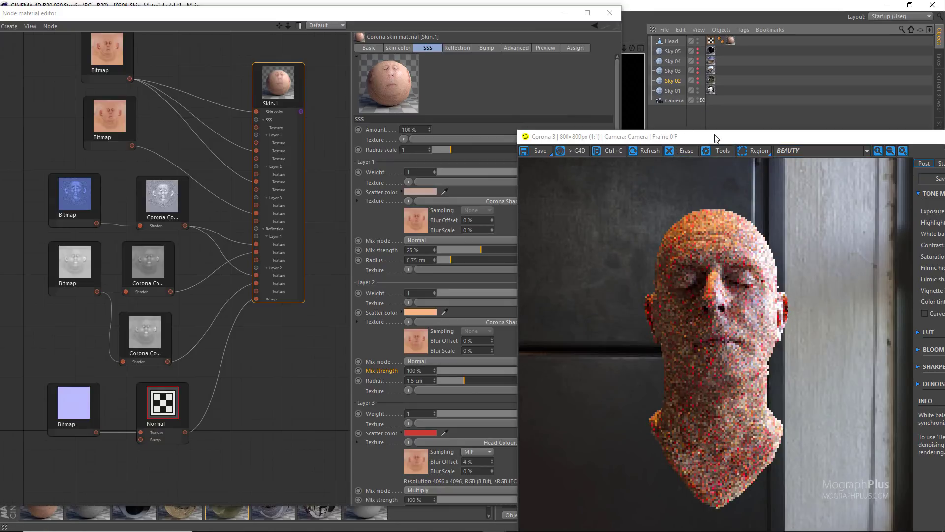
pyautogui.moveTo(716, 138); pyautogui.dragTo(315, 44)
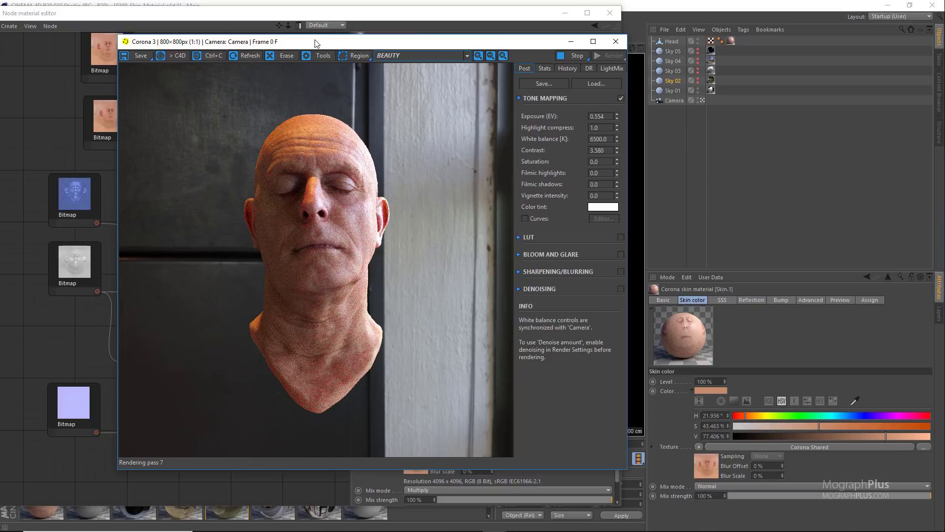
pyautogui.moveTo(312, 43); pyautogui.dragTo(298, 38)
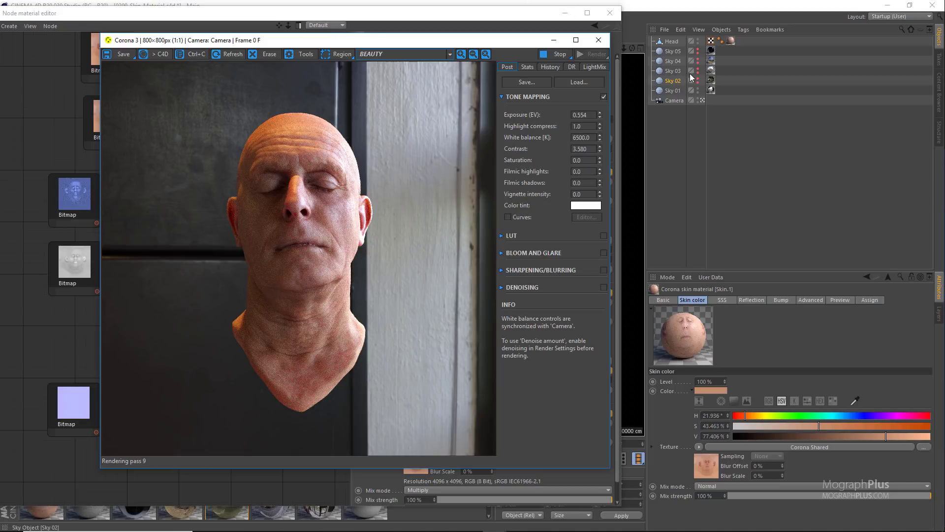
# - Check the skin render under different lighting by enabling the other Sky objects one at a time in place of Sky 01
pyautogui.click(698, 89)
pyautogui.click(699, 90)
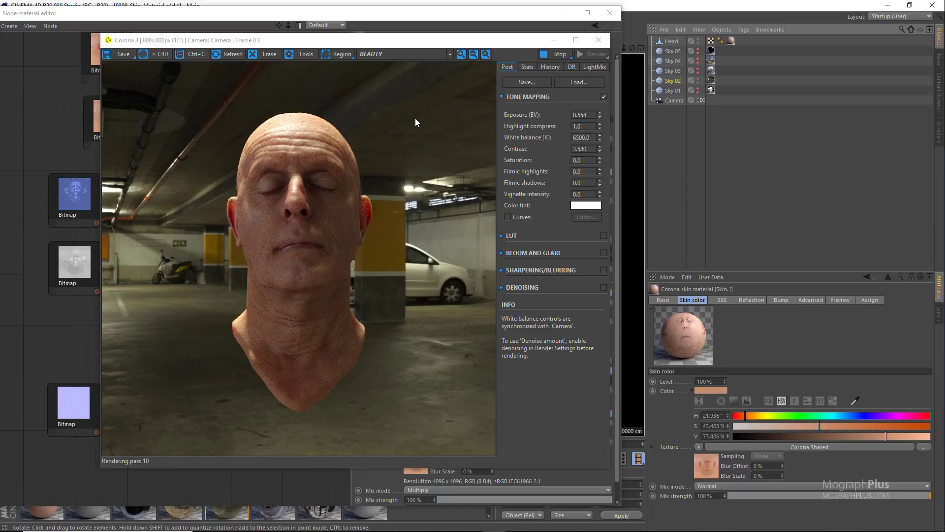
pyautogui.click(698, 79)
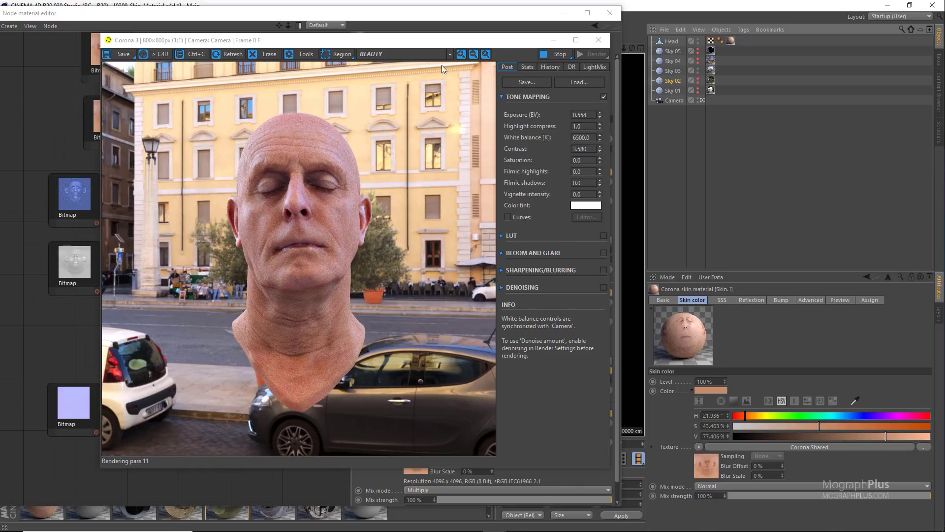
pyautogui.click(698, 59)
pyautogui.click(698, 82)
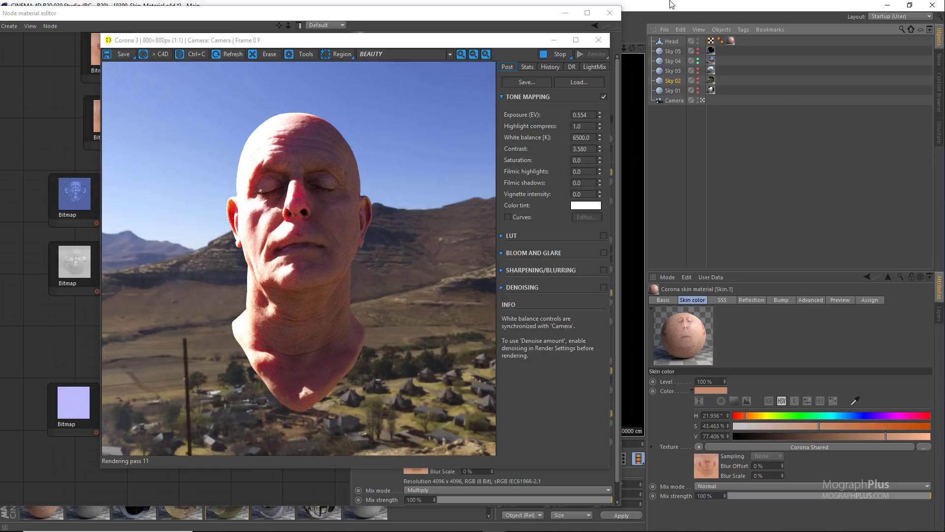
pyautogui.click(698, 59)
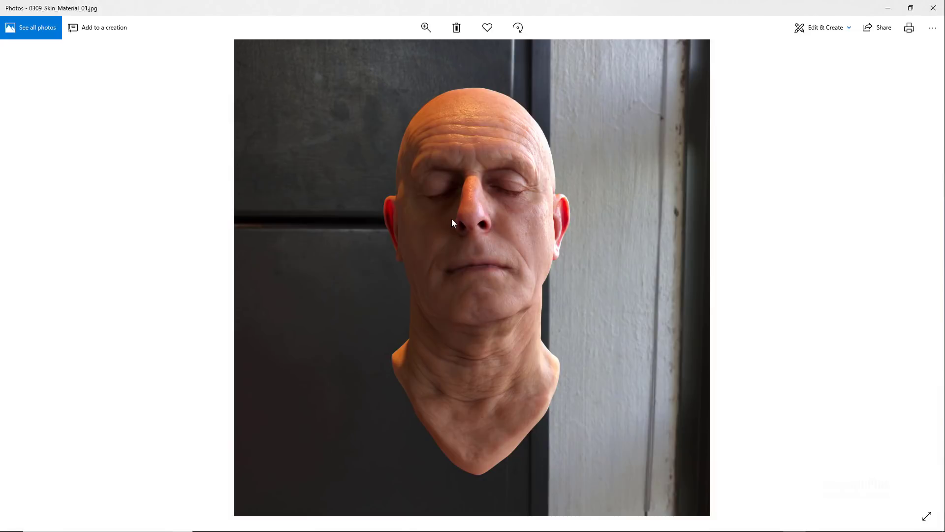
# - Examine the face's skin detail up close in the finished render 0309_Skin_Material_01.jpg in Photos
pyautogui.scroll(3, 449, 217)
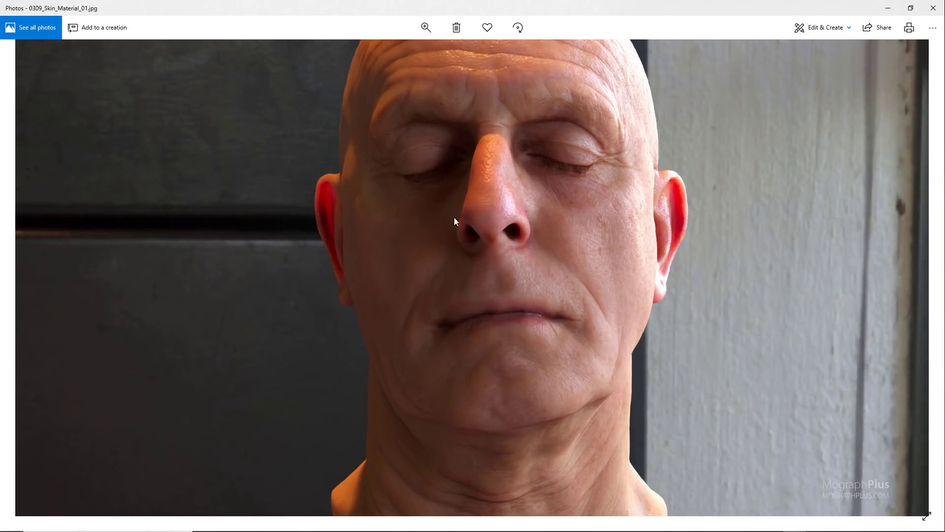
pyautogui.moveTo(454, 218); pyautogui.dragTo(455, 271)
pyautogui.scroll(-3, 453, 232)
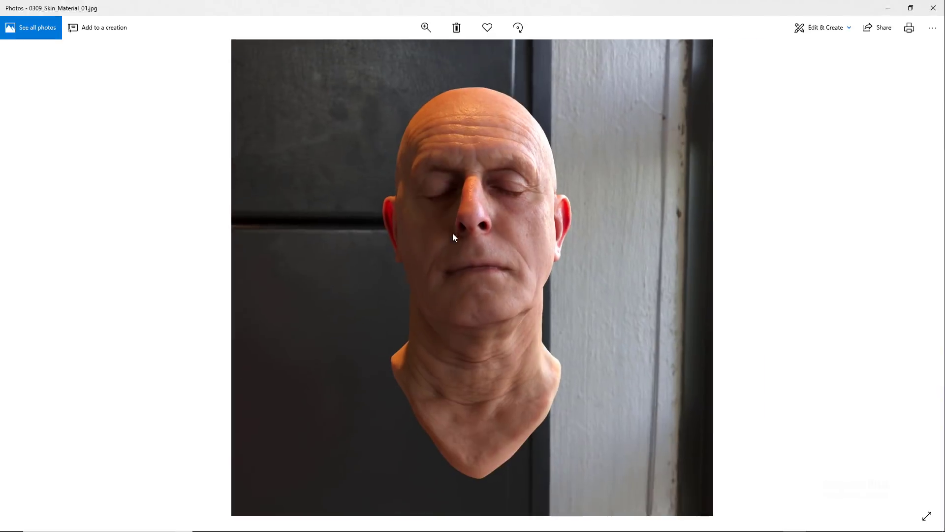
pyautogui.scroll(3, 409, 229)
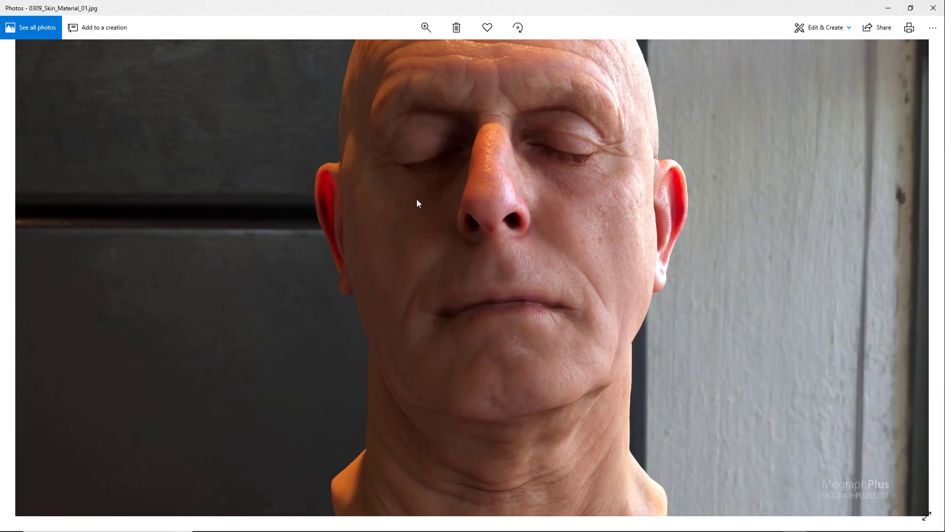
pyautogui.moveTo(416, 199)
pyautogui.mouseDown()
pyautogui.moveTo(428, 309)
pyautogui.moveTo(412, 243)
pyautogui.moveTo(415, 212)
pyautogui.mouseUp()
pyautogui.scroll(-3, 415, 213)
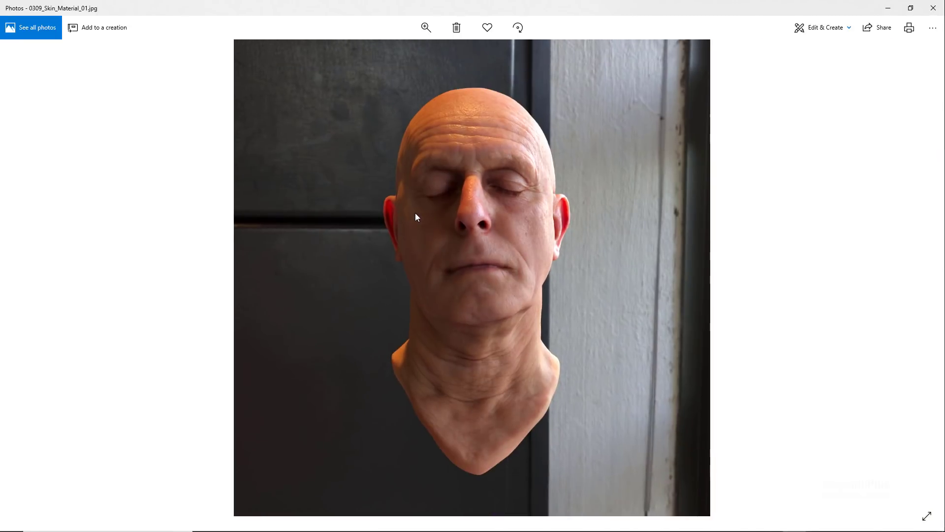
# - Inspect the skin up close in the car park render 0309_Skin_Material_02.jpg and the street render 0309_Skin_Material_03.jpg
pyautogui.press('Right')
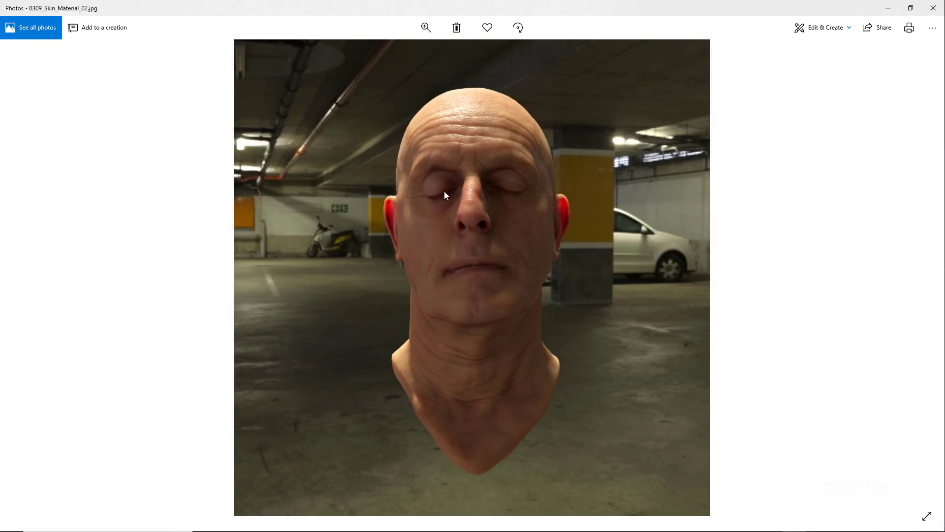
pyautogui.scroll(3, 443, 190)
pyautogui.moveTo(426, 247); pyautogui.dragTo(424, 187)
pyautogui.scroll(-3, 423, 187)
pyautogui.press('Right')
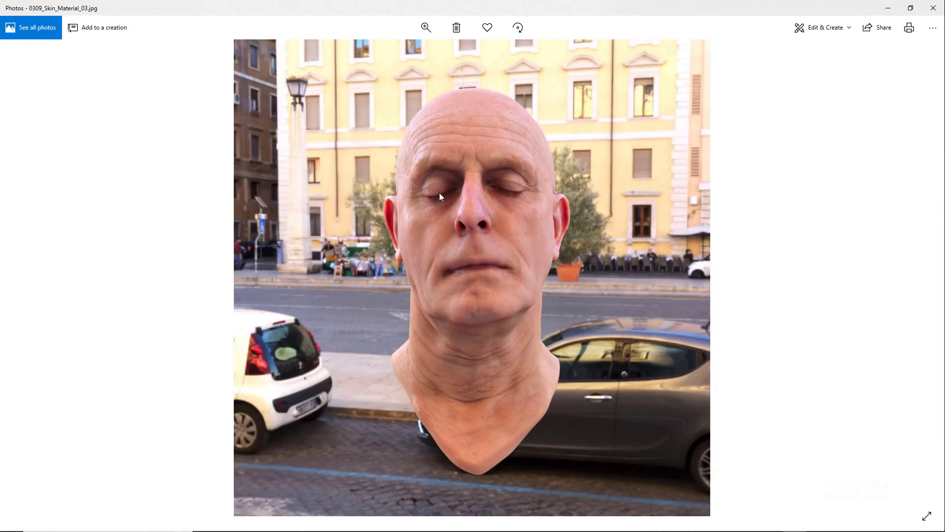
pyautogui.scroll(3, 439, 194)
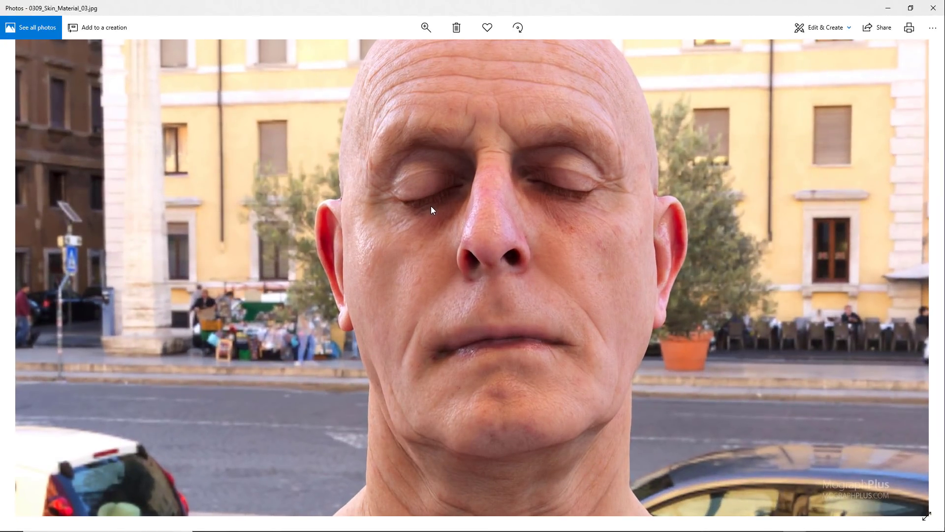
pyautogui.scroll(-3, 431, 206)
# - Inspect the skin up close in the mountain render 0309_Skin_Material_04.jpg and the dark interior render 0309_Skin_Material_05.jpg
pyautogui.press('Right')
pyautogui.scroll(3, 460, 197)
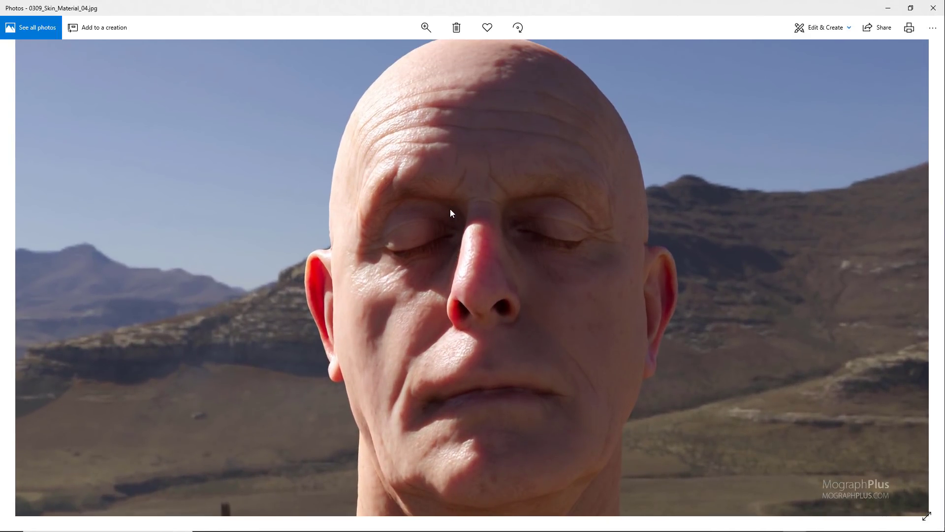
pyautogui.scroll(-3, 450, 212)
pyautogui.press('Right')
pyautogui.scroll(3, 465, 206)
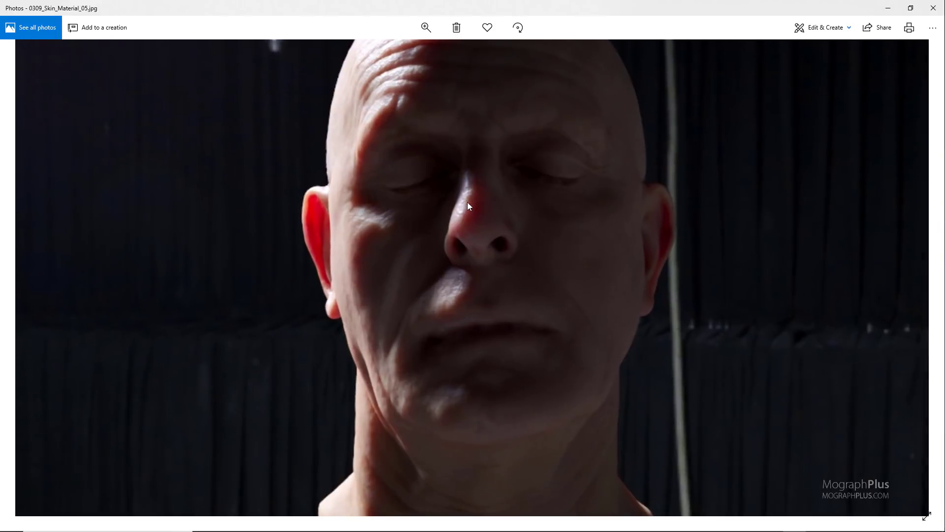
pyautogui.scroll(-3, 470, 177)
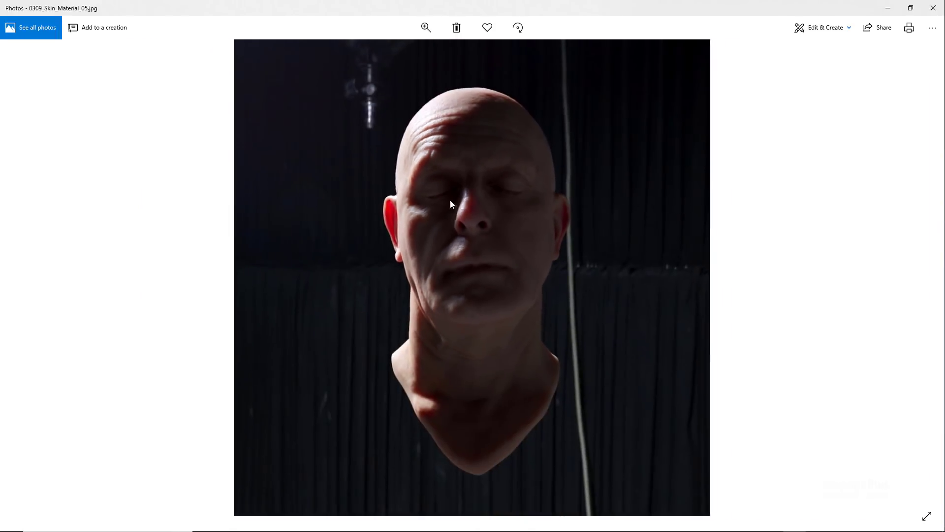
pyautogui.scroll(3, 449, 207)
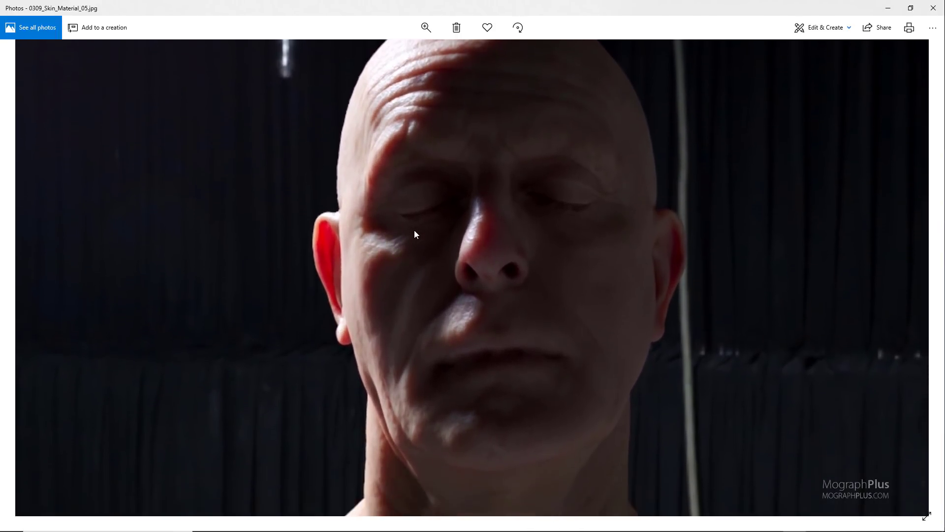
pyautogui.scroll(-3, 415, 231)
# - Go back through the renders to 0309_Skin_Material_01.jpg and re-examine the face's skin detail up close
pyautogui.press('Left')
pyautogui.press('Left')
pyautogui.press('Left')
pyautogui.press('Left')
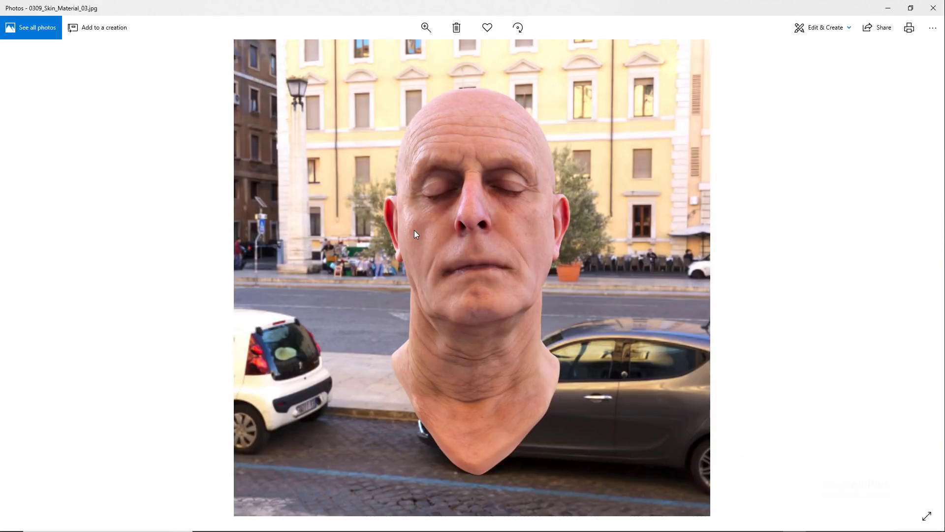
pyautogui.scroll(3, 439, 205)
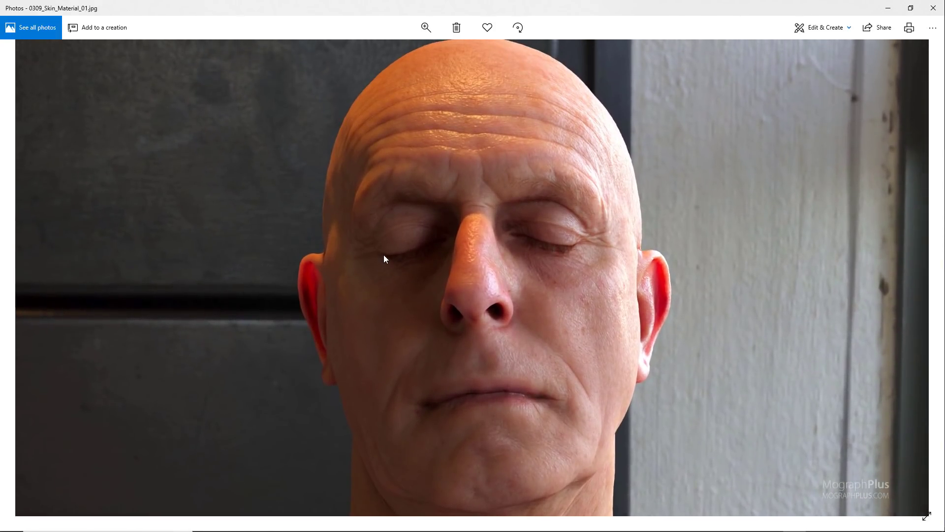
pyautogui.moveTo(385, 257); pyautogui.dragTo(377, 221)
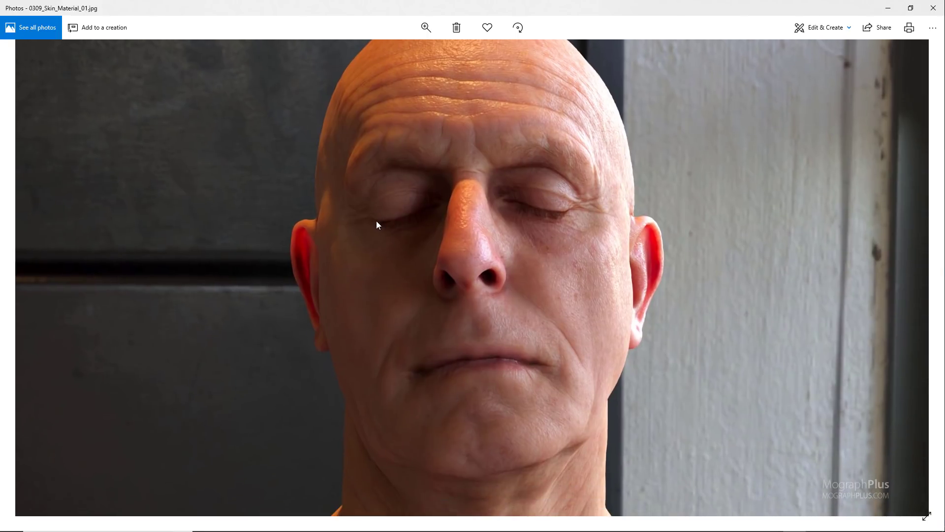
pyautogui.scroll(-3, 384, 224)
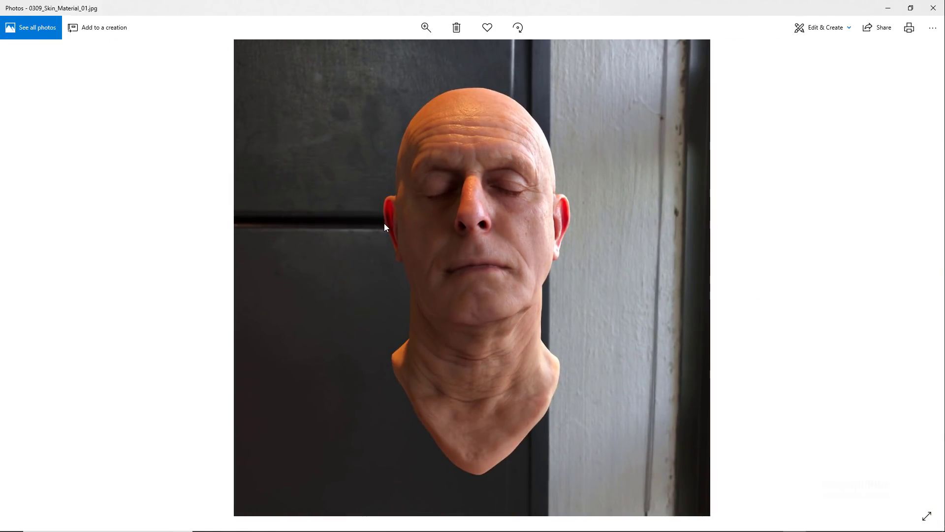
pyautogui.scroll(3, 384, 223)
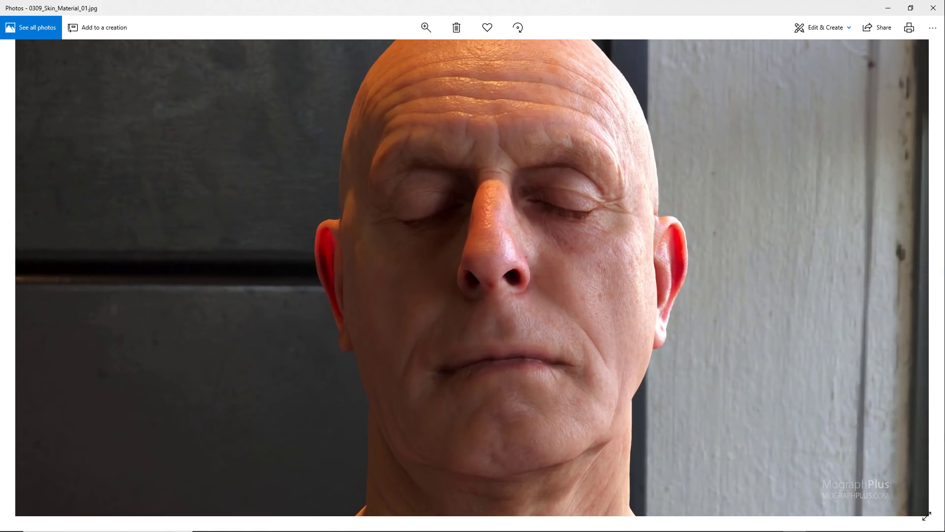